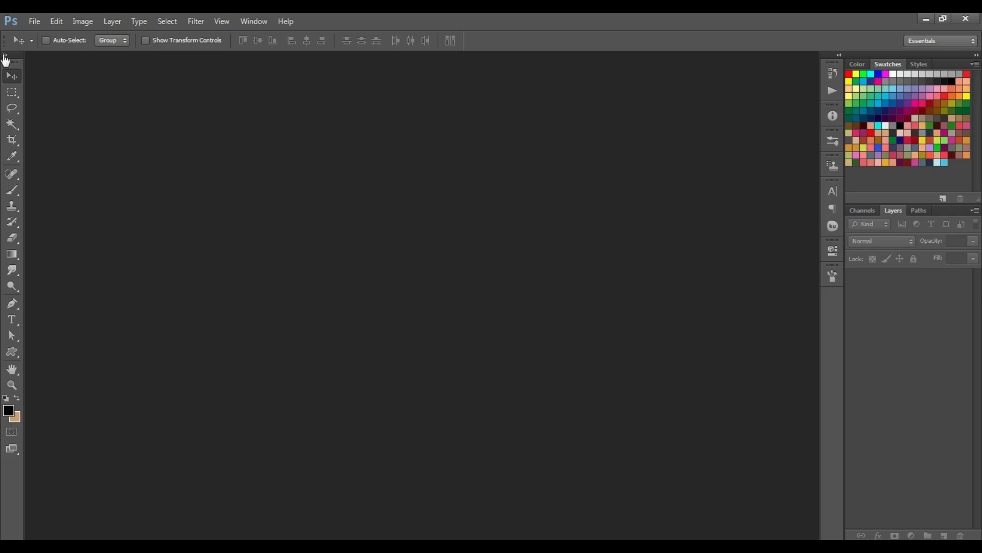
- Create a new 3.5 by 2 inch document at 300 pixels/inch in CMYK Color with a white background
click(35, 22)
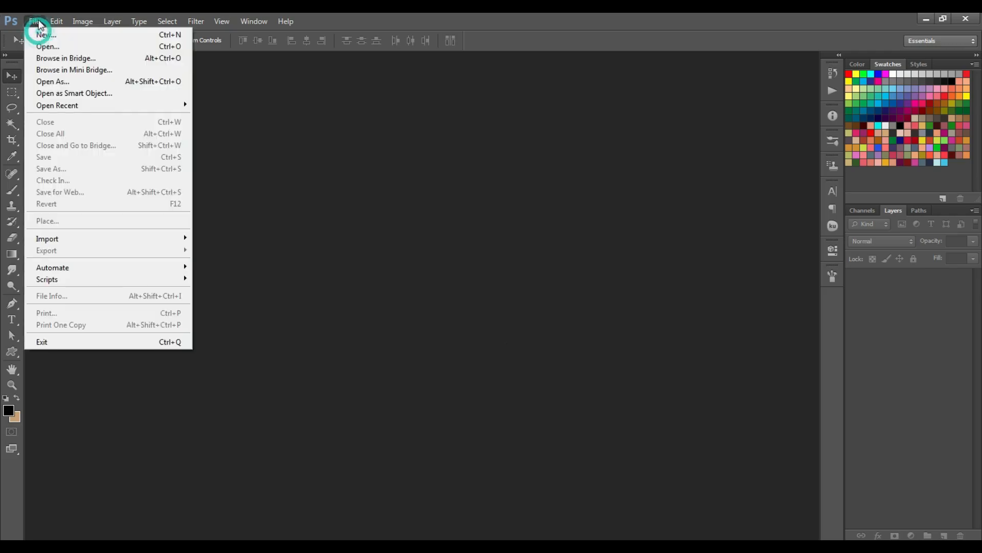
click(56, 35)
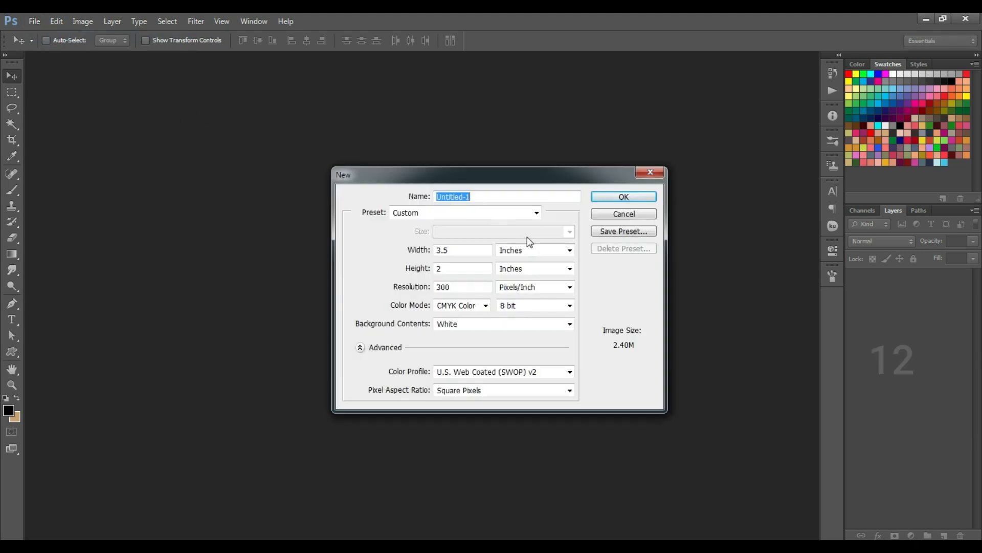
click(473, 249)
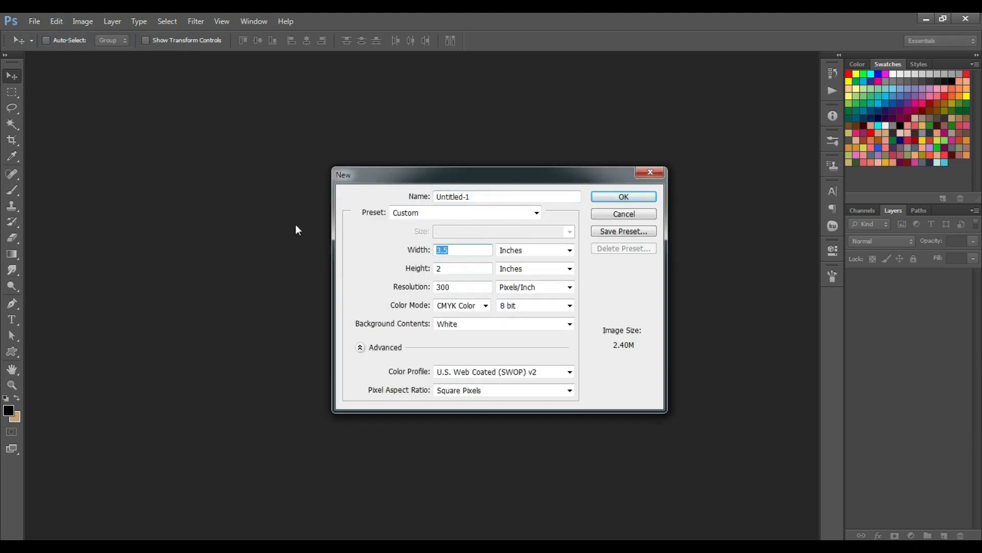
click(524, 254)
click(524, 255)
click(455, 249)
text(3.)
click(453, 268)
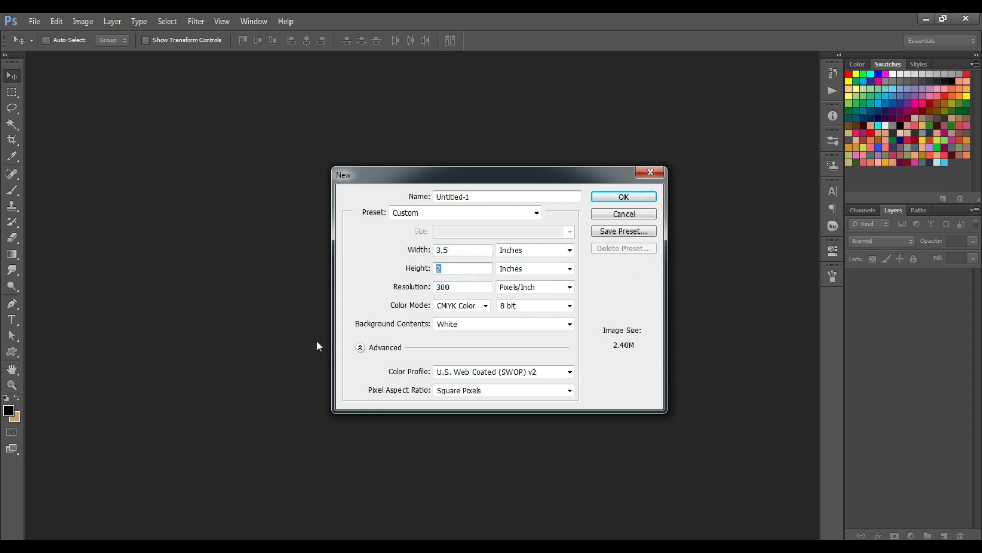
click(467, 286)
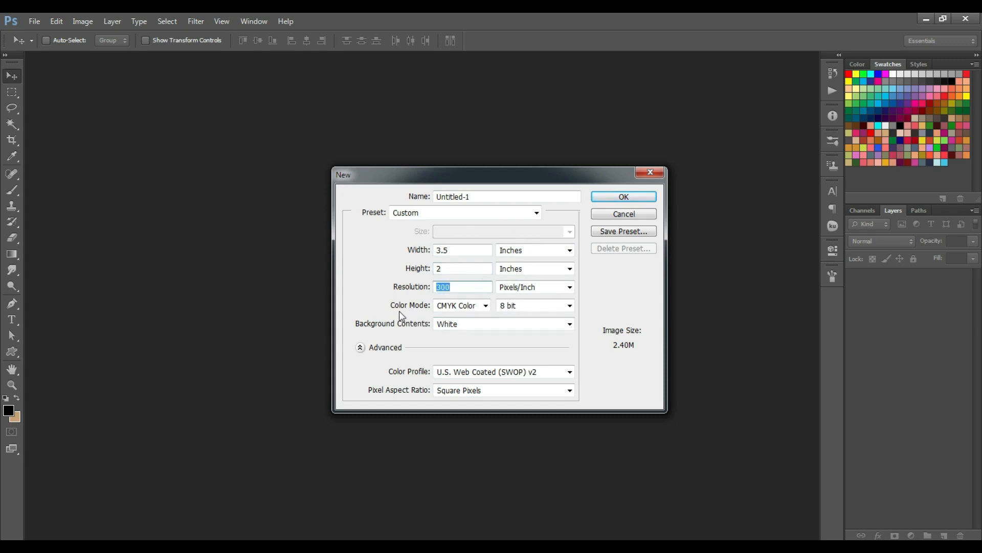
click(626, 196)
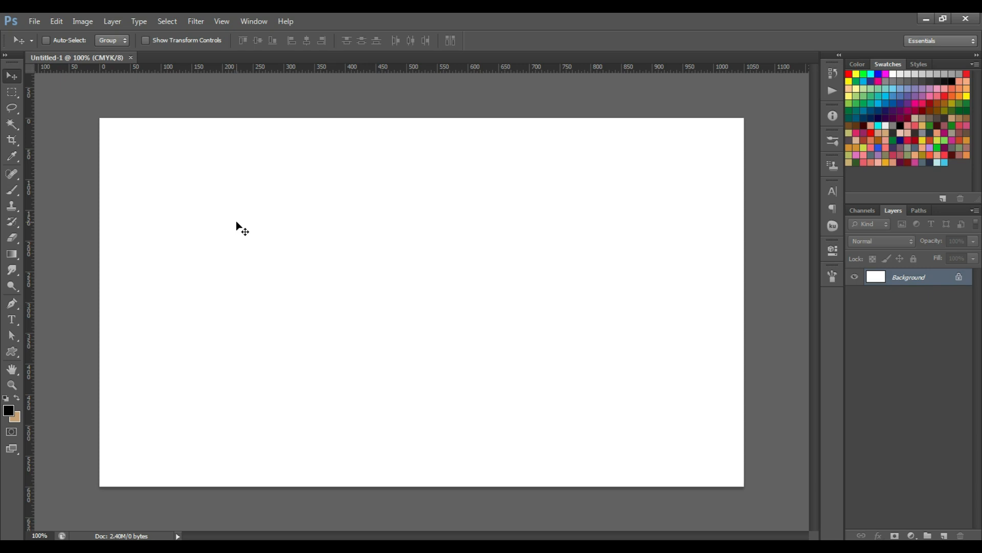
- Place two horizontal and two vertical guides about 15 px inside the four canvas edges as safety margins
scroll(329, 241, down, 2)
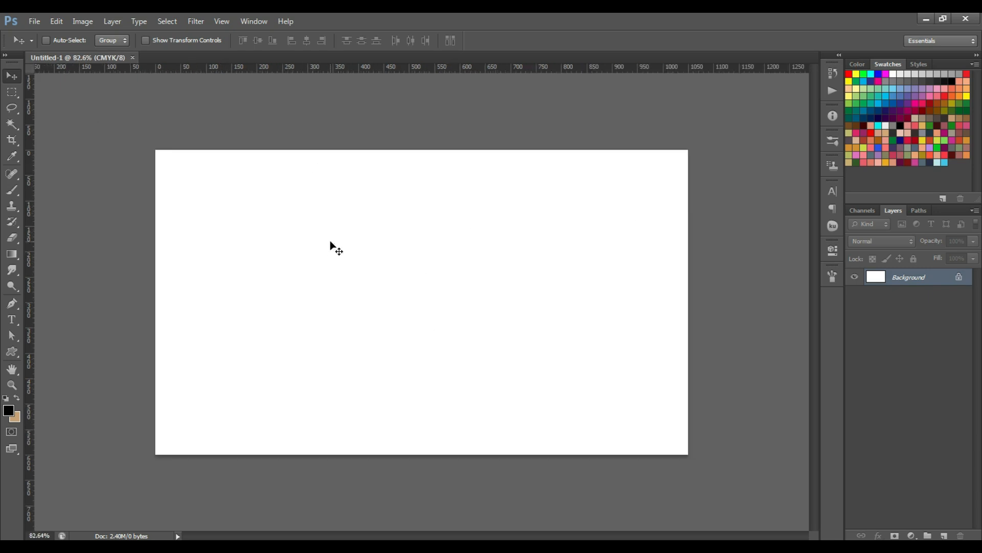
key(ctrl+1)
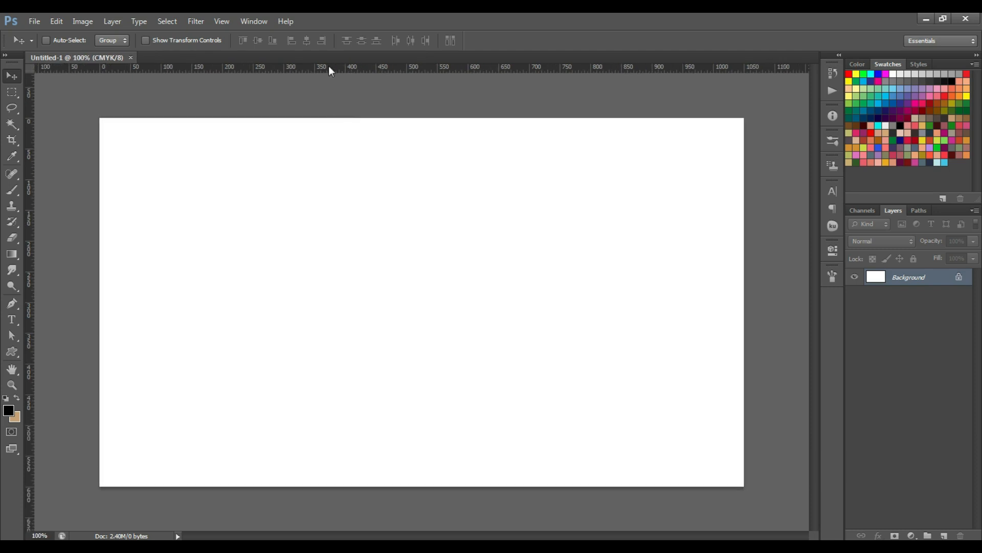
drag(330, 70, 340, 128)
drag(29, 247, 110, 255)
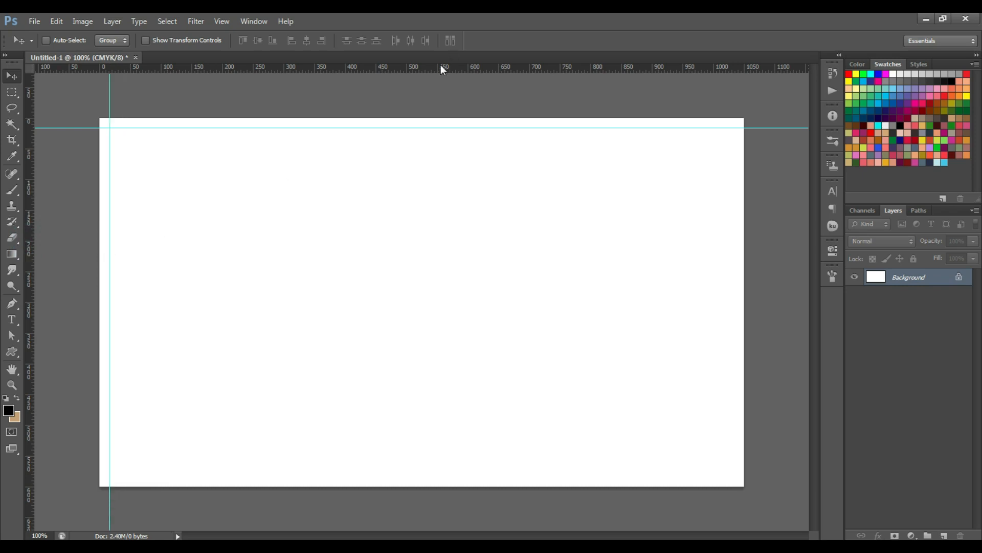
drag(29, 213, 732, 278)
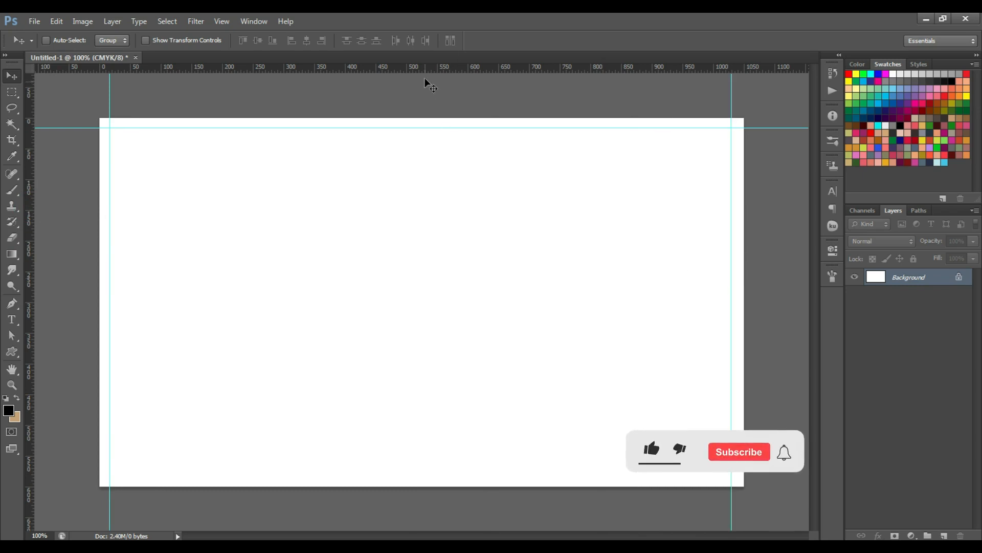
drag(423, 73, 487, 477)
- Draw the wave's upper edge as a Pen tool path, curving from beyond the canvas's left edge up to a tip in the upper right area
scroll(460, 315, down, 2)
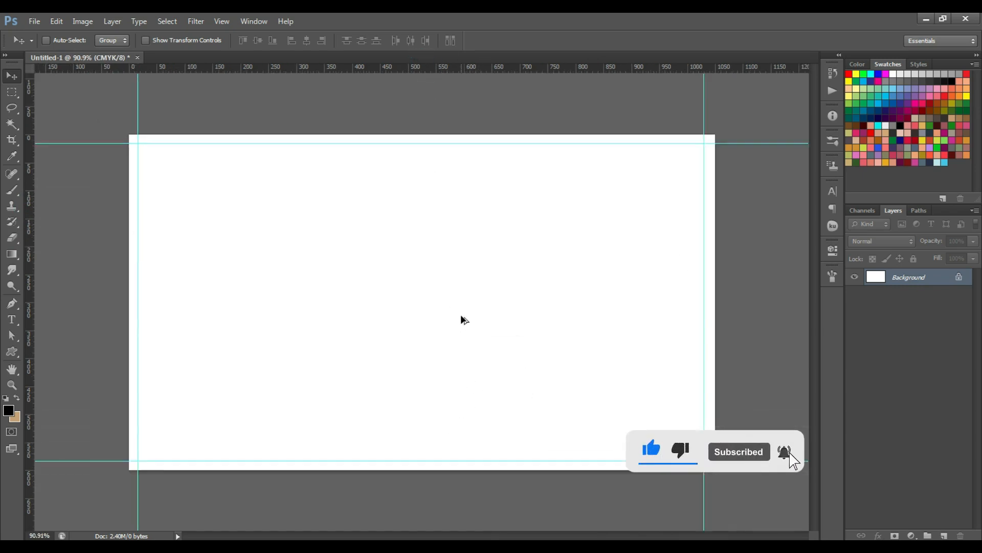
key(ctrl+plus)
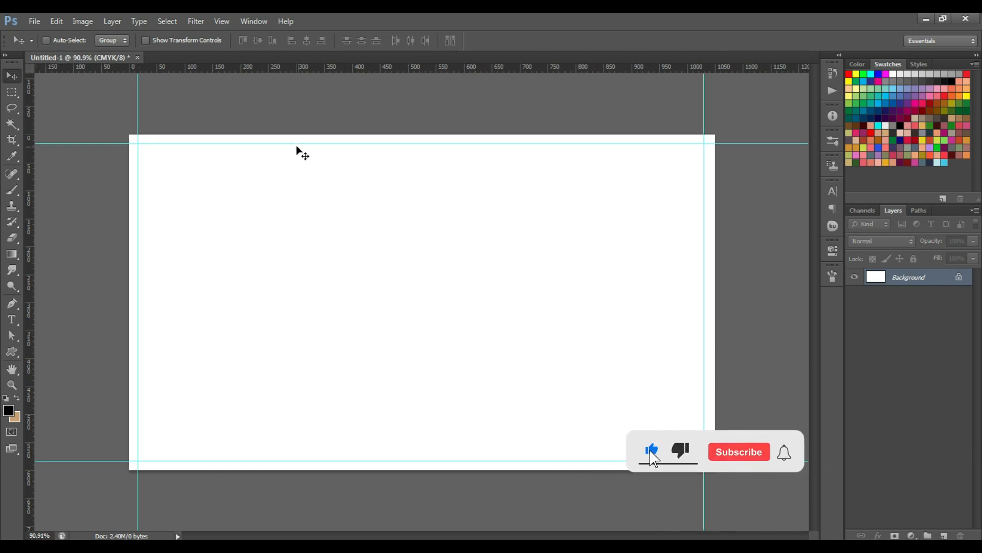
key(p)
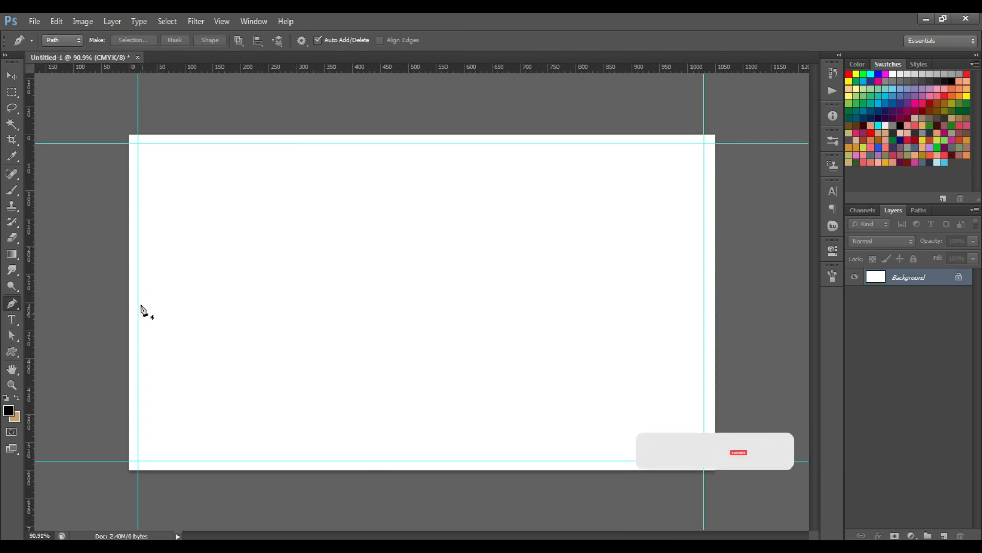
click(121, 293)
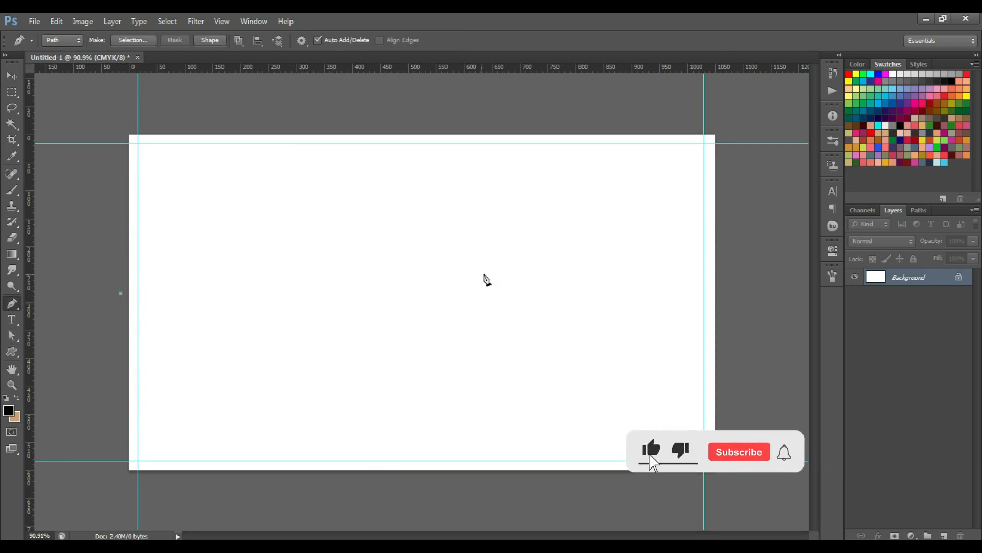
drag(469, 265, 592, 208)
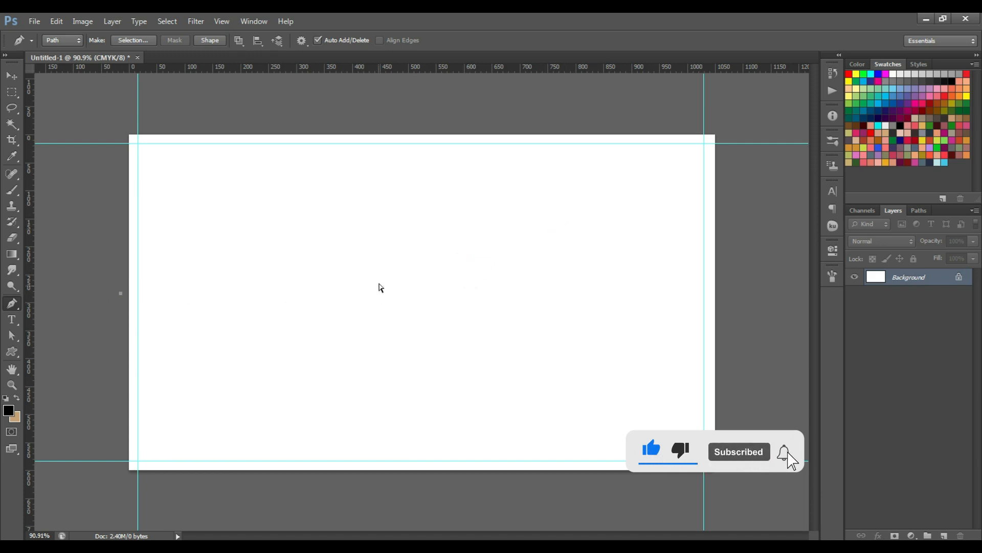
drag(384, 278, 508, 188)
click(588, 220)
drag(588, 220, 594, 205)
- Curve the path back along the wave's lower edge to beyond the left canvas edge, adjust its handles, and close it at the starting point
drag(384, 278, 365, 349)
drag(116, 380, 1, 309)
scroll(418, 282, up, 1)
drag(418, 282, 408, 281)
drag(474, 204, 482, 196)
drag(197, 478, 201, 480)
click(47, 305)
click(60, 292)
- Refine the curve of the wave path near its narrow upper-right tip
drag(503, 313, 395, 259)
scroll(431, 289, up, 5)
drag(508, 154, 536, 123)
scroll(594, 266, down, 7)
- Convert the wave path into a new anti-aliased selection with a 0 pixel feather radius
right_click(342, 311)
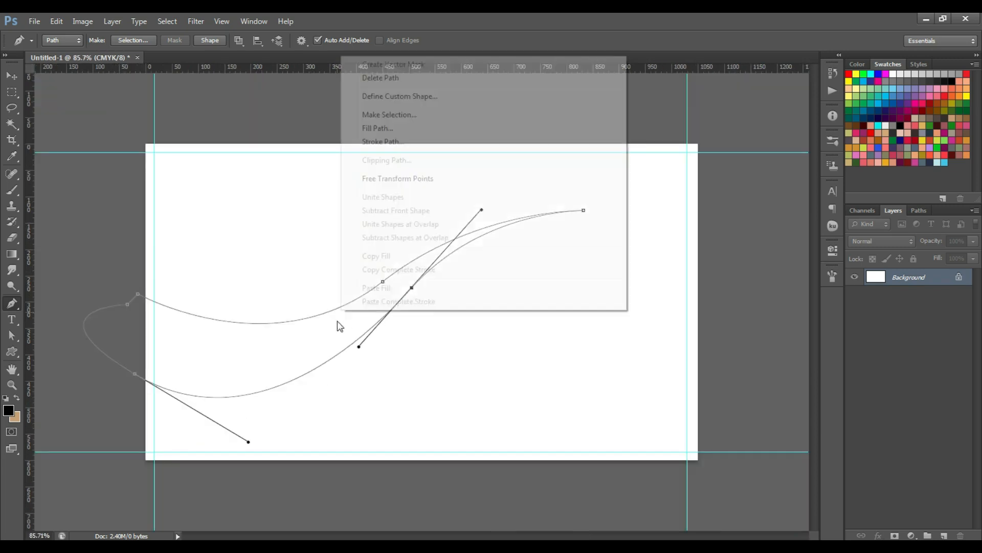
click(392, 115)
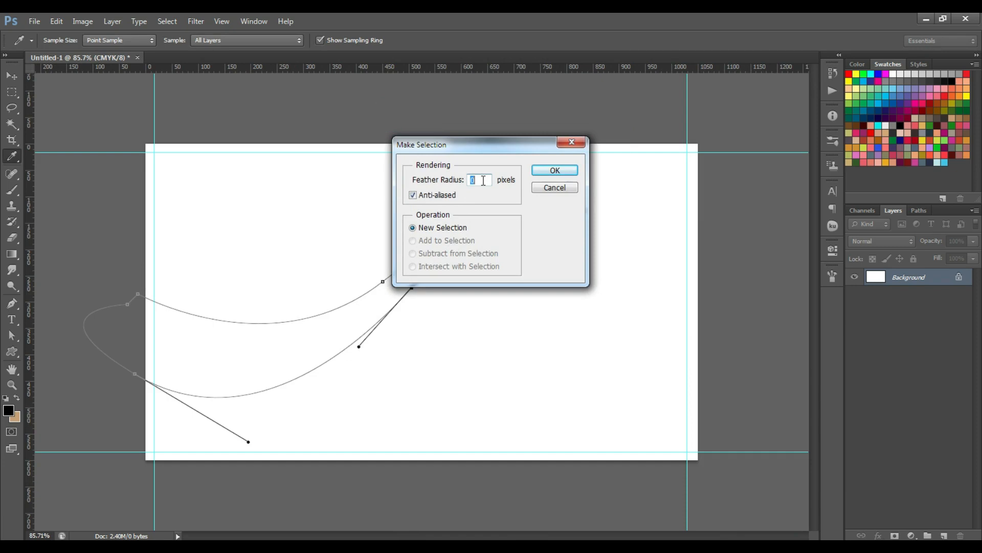
click(562, 170)
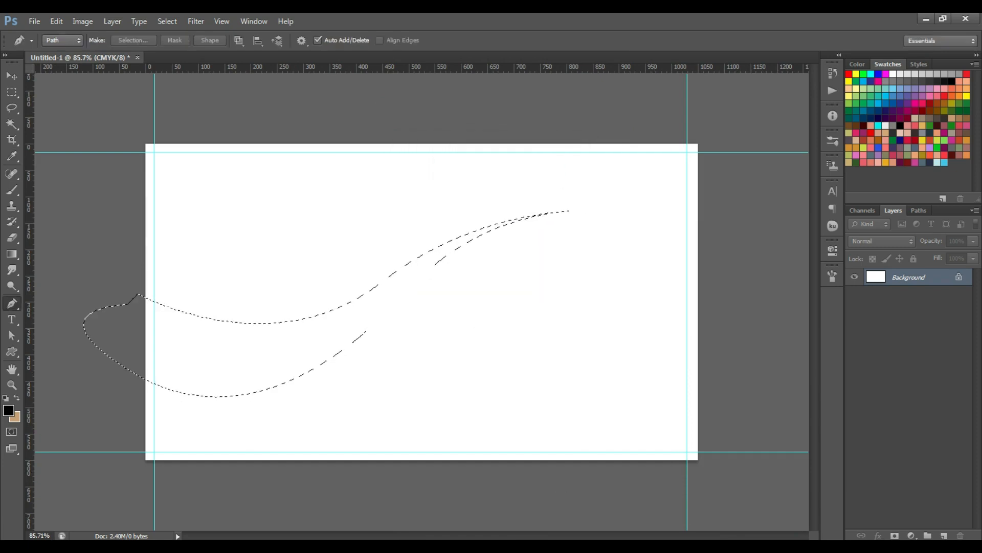
- Fill the selected wave with a Solid Color fill layer in teal #14c1cf
click(911, 536)
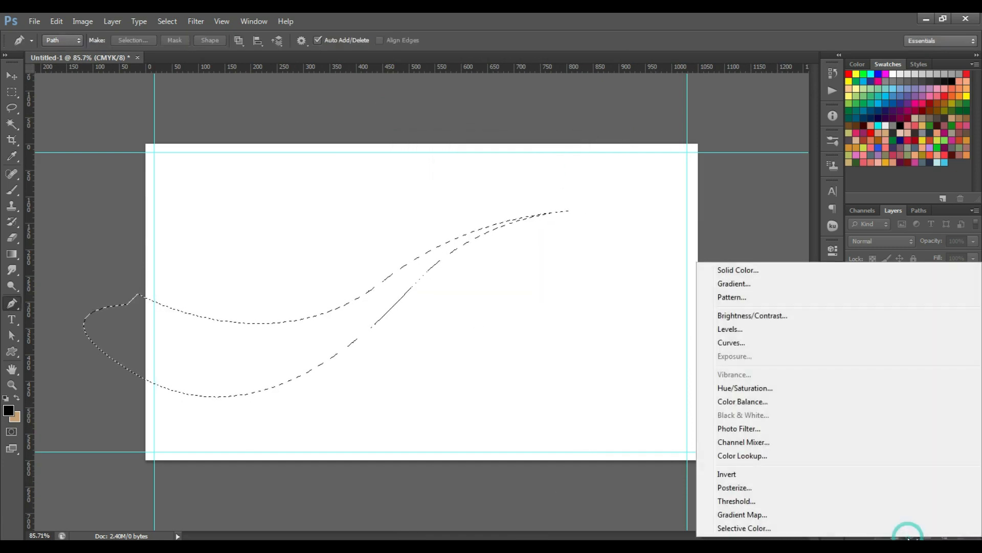
click(739, 270)
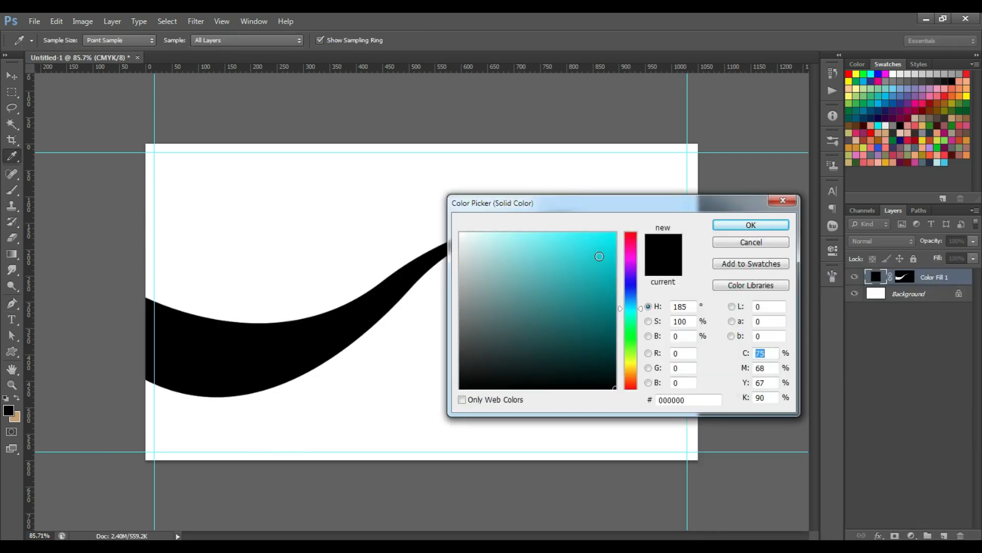
click(599, 256)
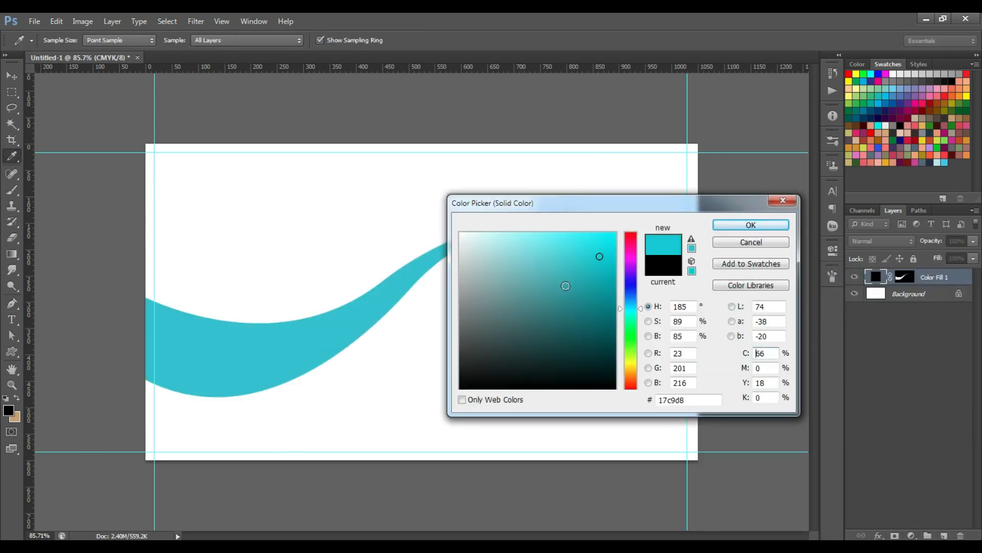
mouse_move(596, 266)
mouse_down()
mouse_move(594, 276)
mouse_move(601, 262)
mouse_up()
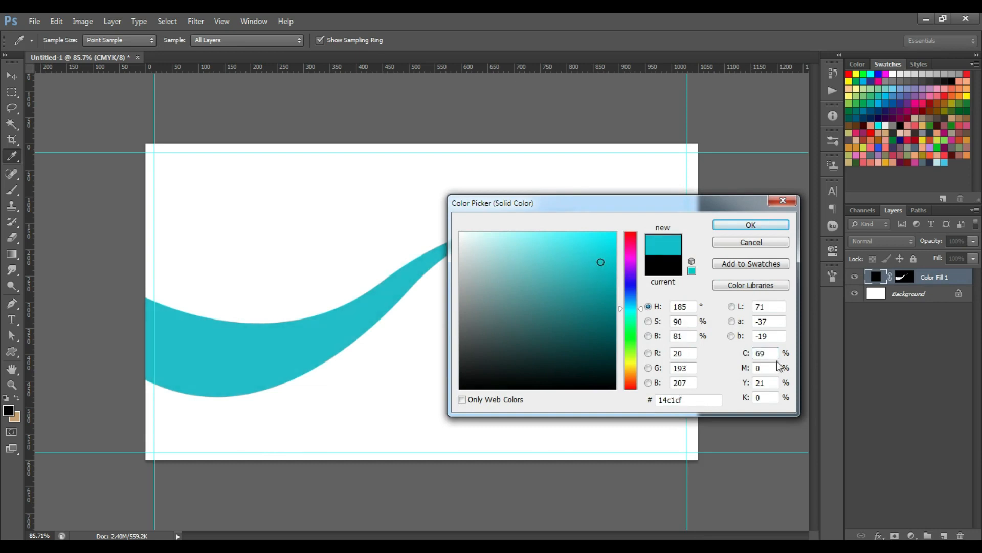
click(750, 225)
- Free-transform the teal wave, enlarging it slightly, rotating it a little clockwise, and repositioning it against the left side of the card
key(v)
scroll(444, 253, down, 1)
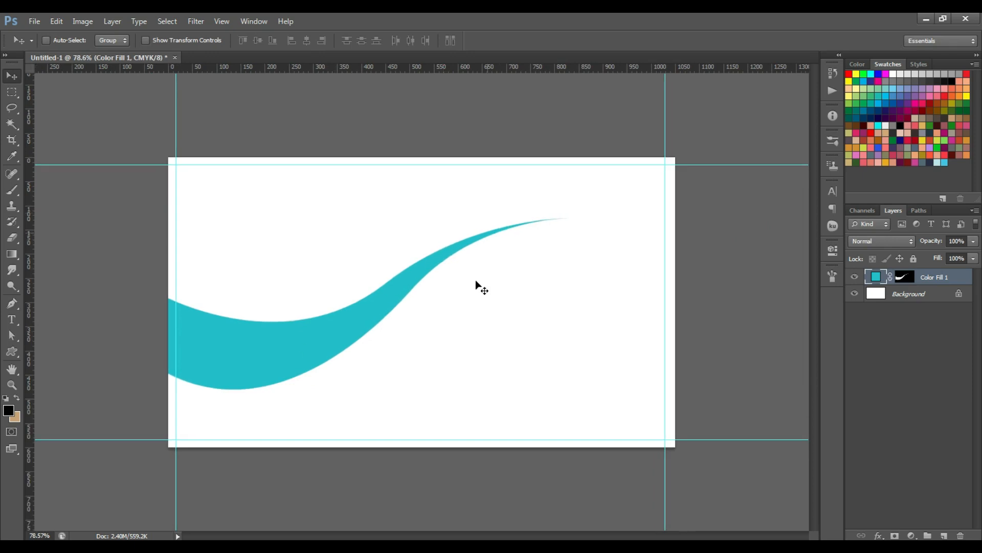
key(ctrl+t)
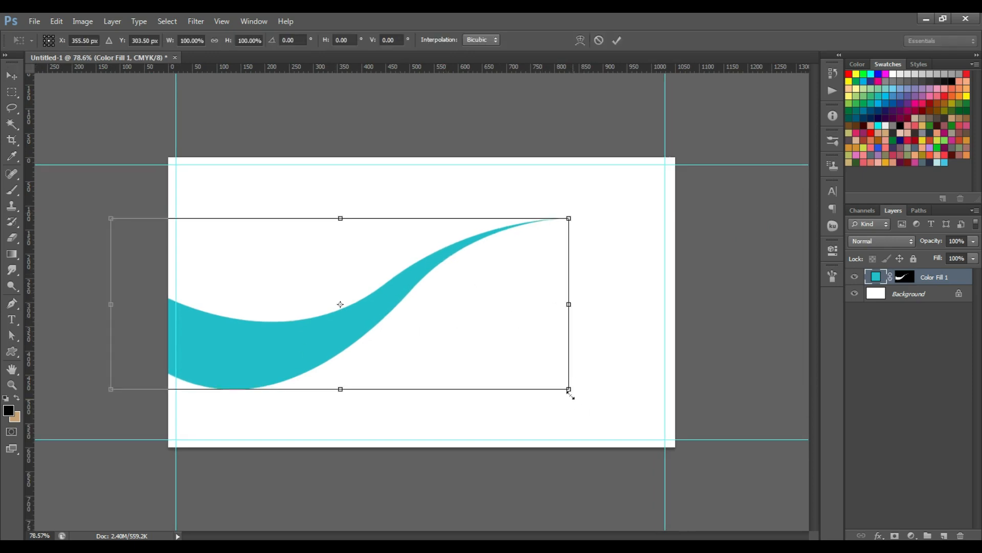
drag(569, 390, 584, 393)
drag(441, 314, 435, 299)
drag(609, 239, 607, 235)
drag(423, 291, 428, 300)
drag(617, 211, 620, 231)
drag(450, 313, 437, 312)
double_click(437, 313)
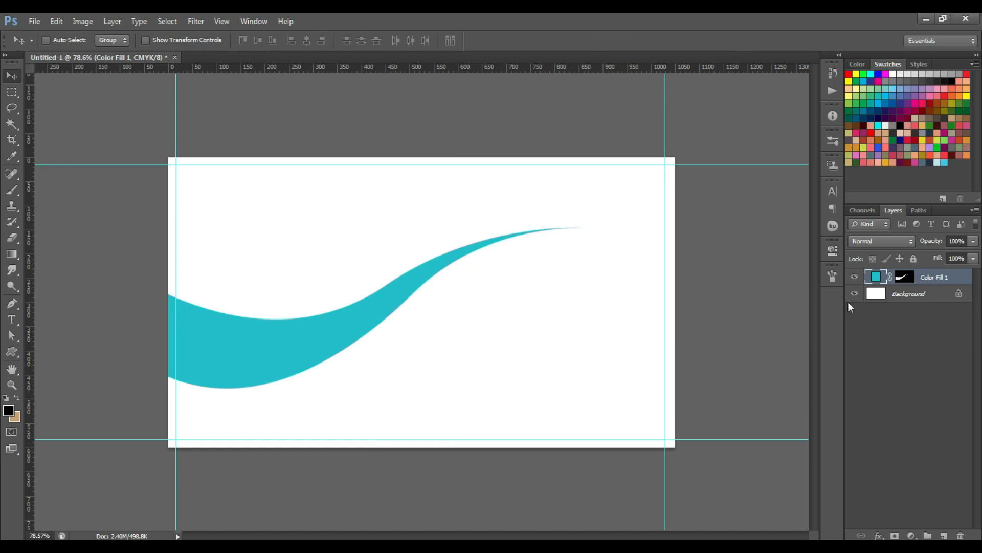
- Apply an Inner Shadow to the wave layer with 60% opacity, 9 px distance and 10 px size
click(878, 536)
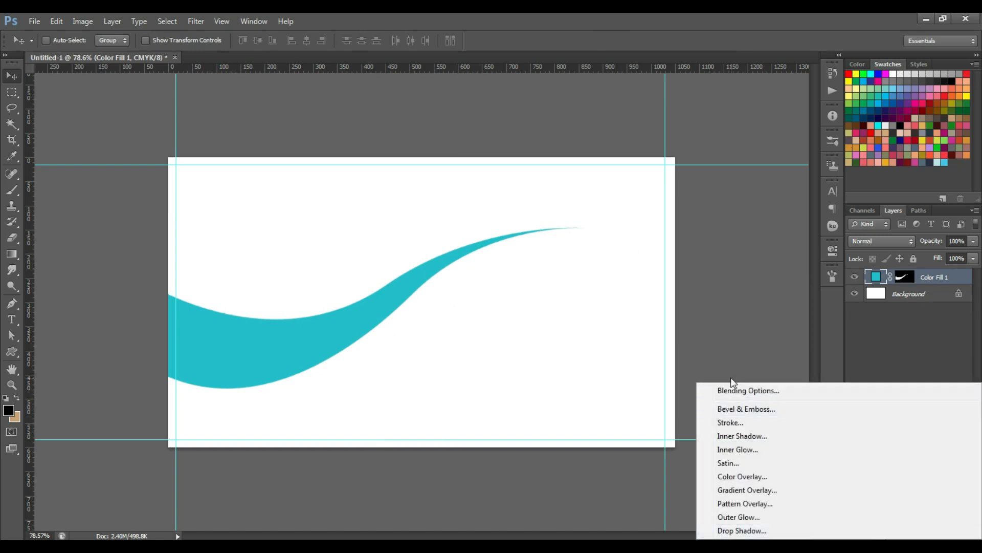
click(748, 437)
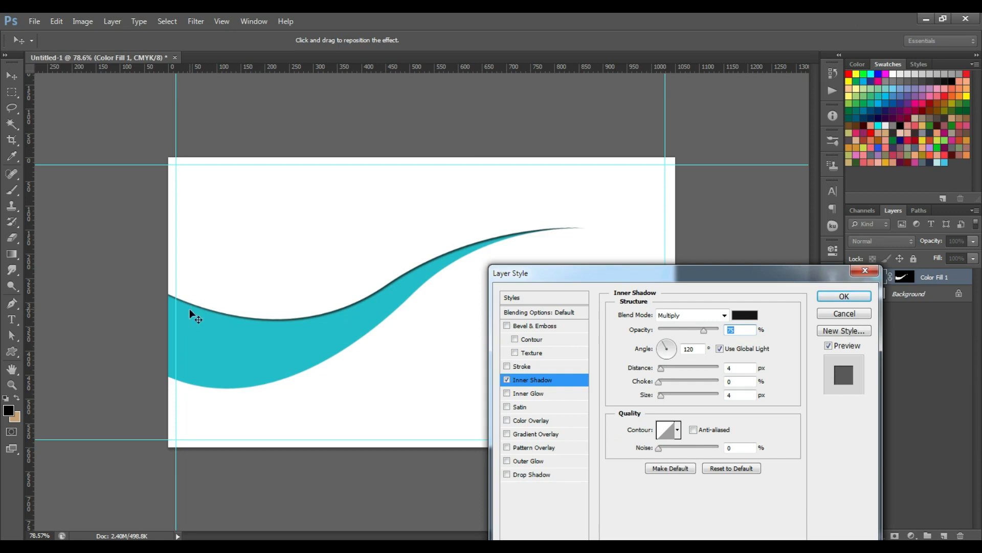
drag(662, 394, 664, 395)
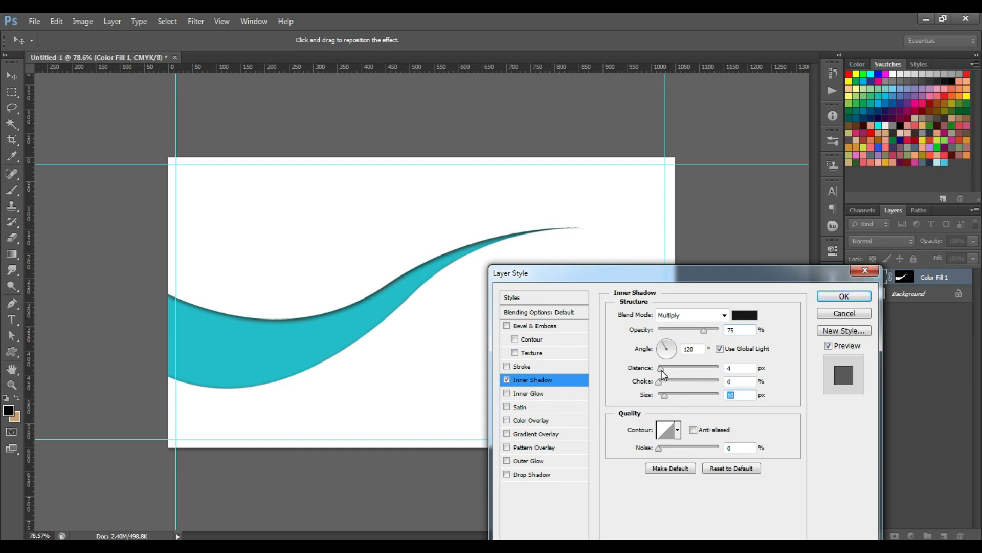
drag(662, 370, 665, 372)
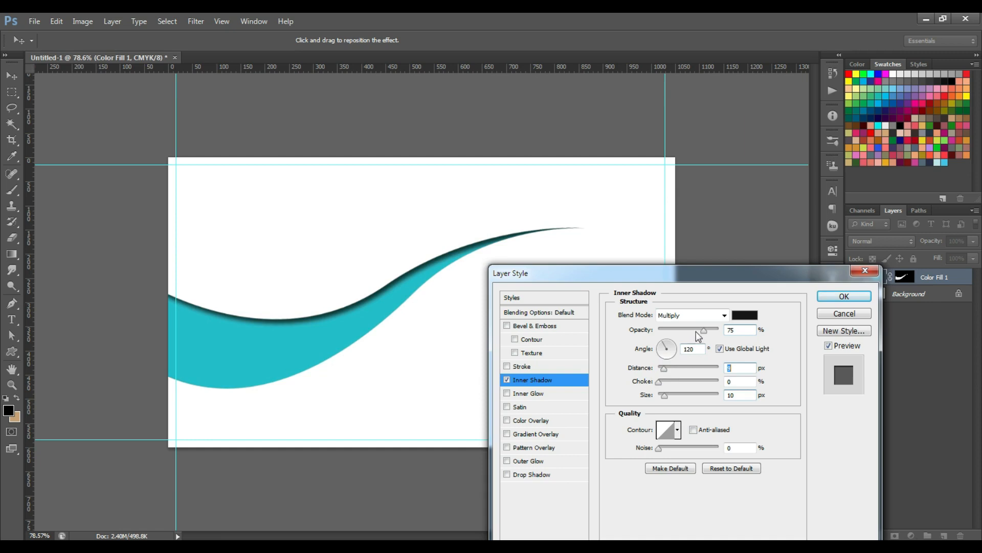
drag(703, 329, 697, 329)
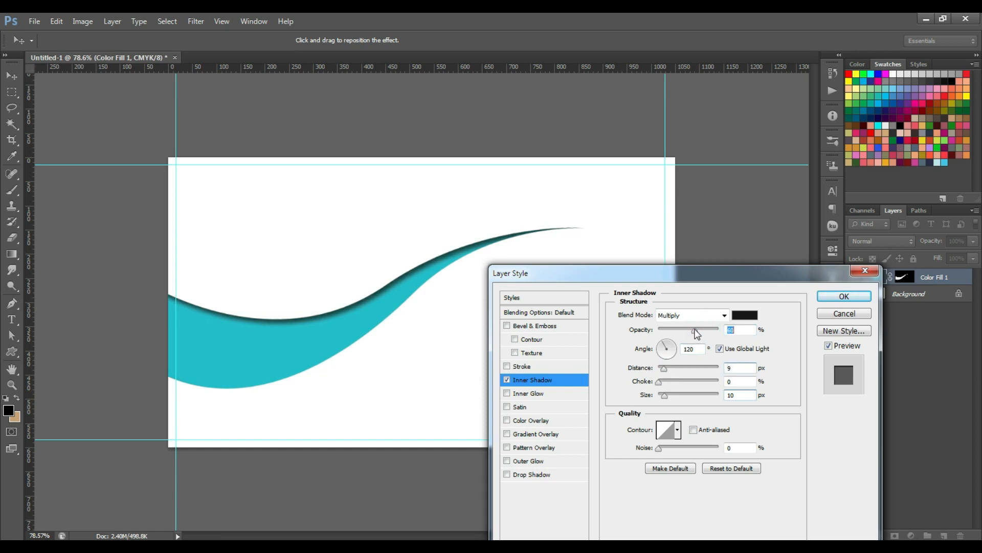
click(845, 298)
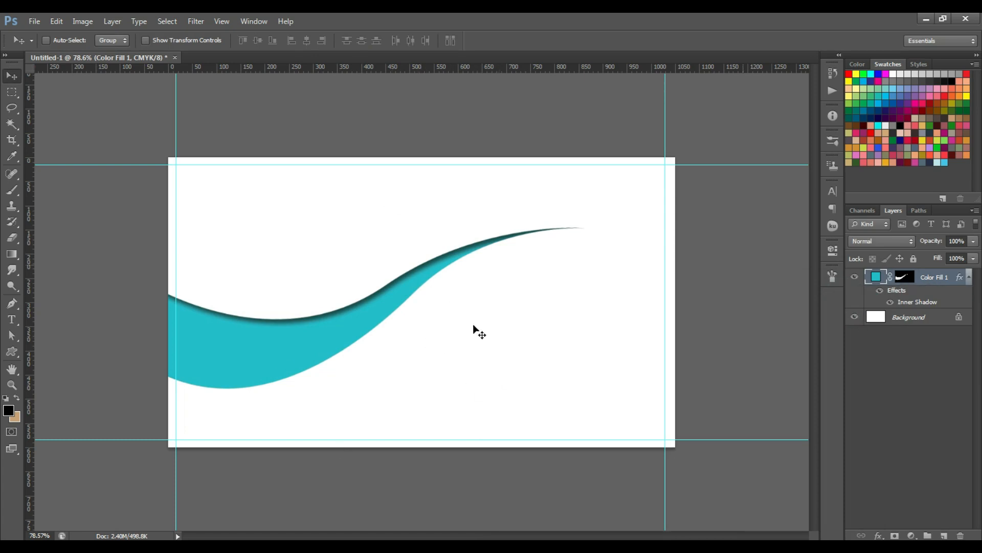
- Enable a Gradient Overlay on the wave layer and open its gradient for editing
double_click(903, 292)
drag(648, 271, 638, 212)
click(520, 371)
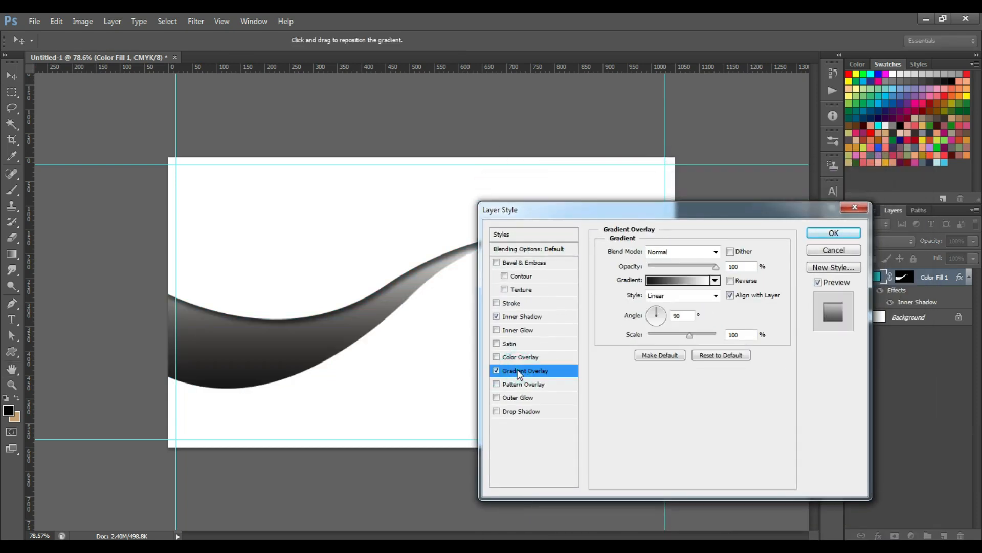
click(666, 280)
drag(727, 222, 660, 195)
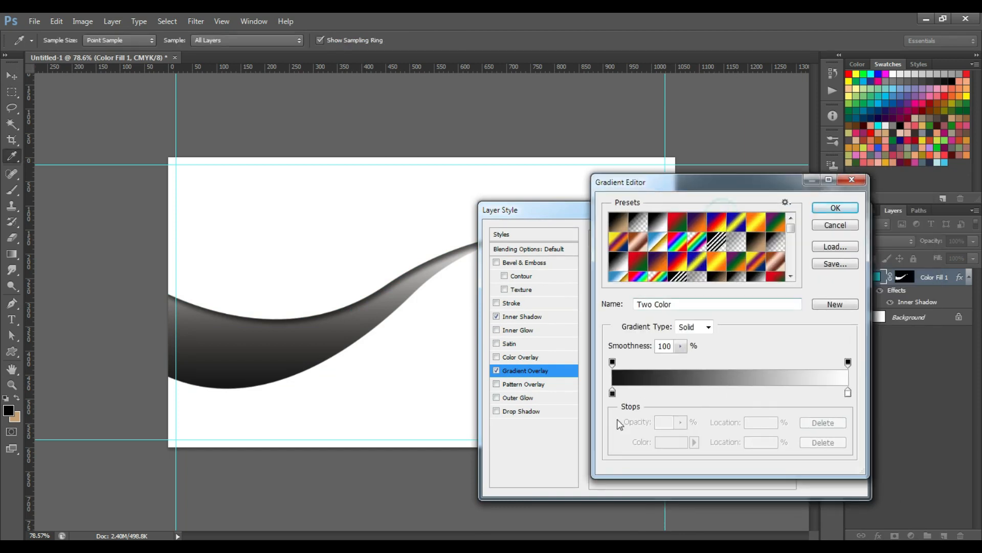
- Set the gradient's 0% color stop to pale aqua #bde5ea
click(613, 392)
click(674, 443)
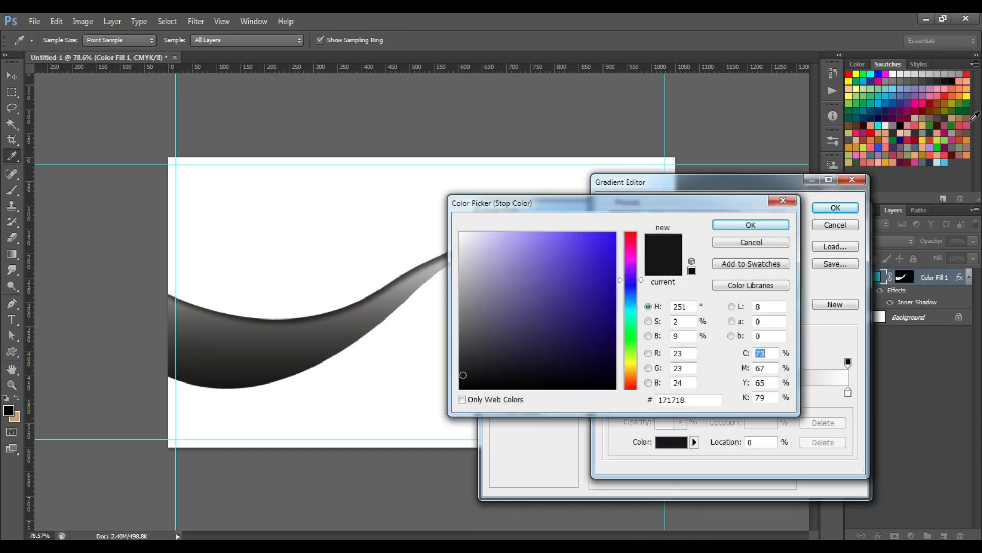
click(941, 162)
double_click(768, 354)
double_click(766, 384)
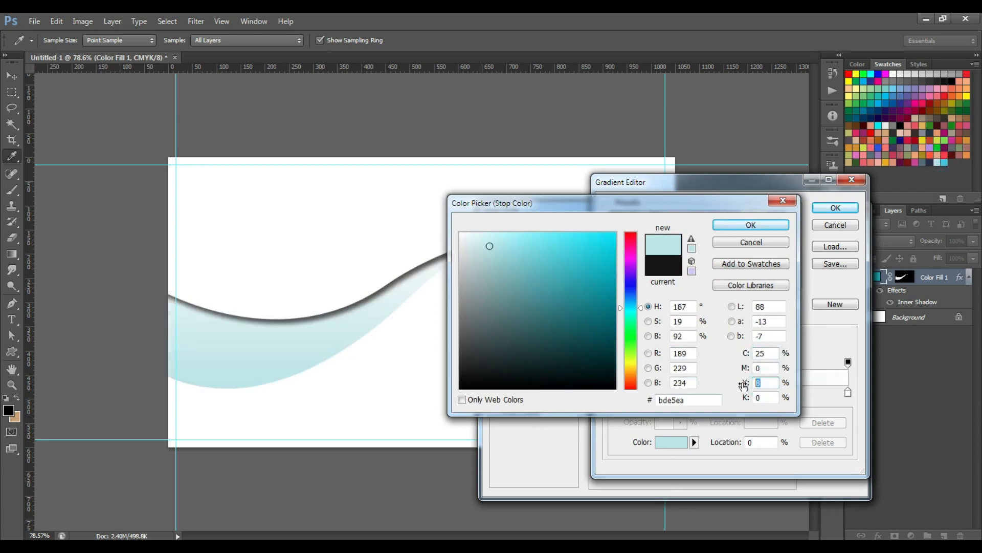
click(751, 226)
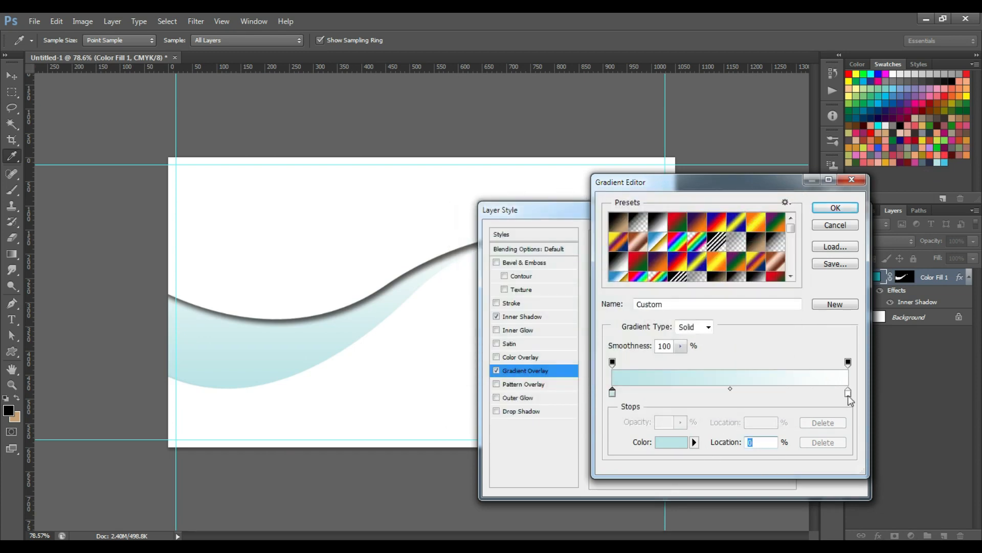
- Set the gradient's 100% color stop to sky blue #42c6eb and apply the gradient overlay to the wave
click(848, 393)
click(682, 442)
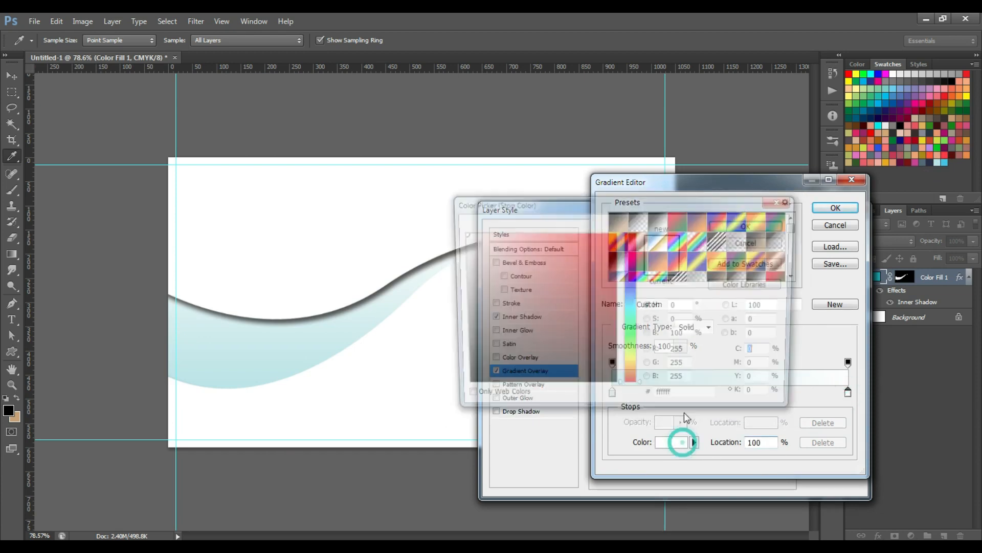
click(946, 163)
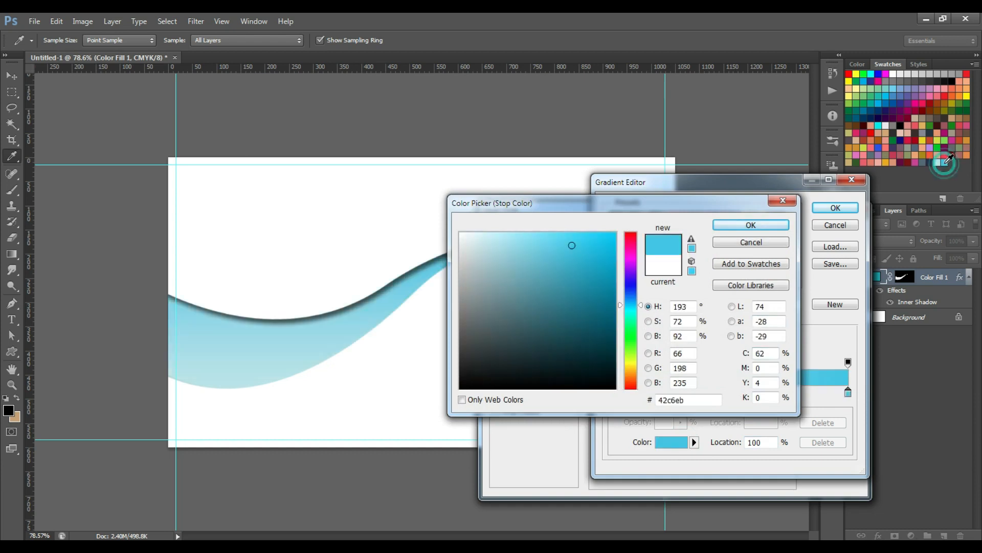
double_click(765, 354)
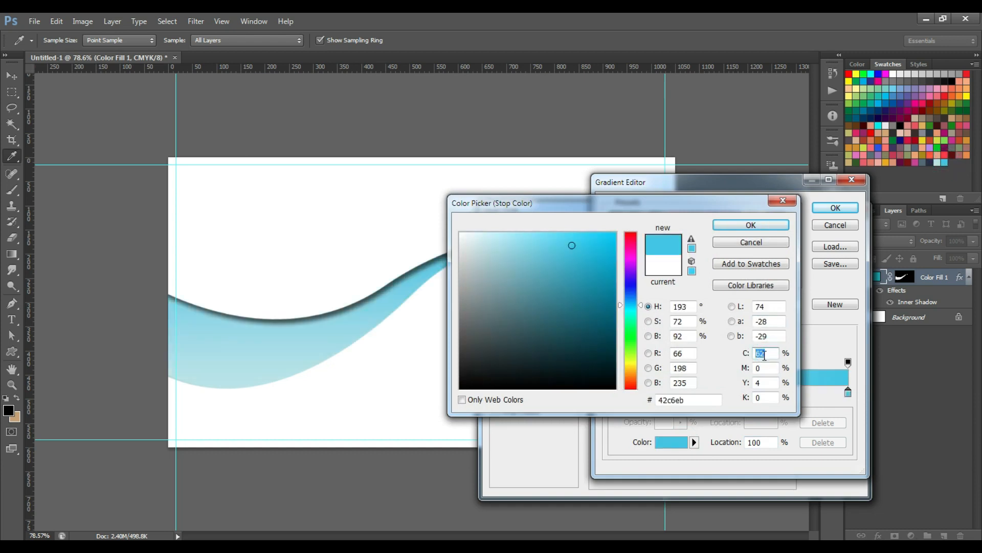
double_click(764, 383)
click(751, 225)
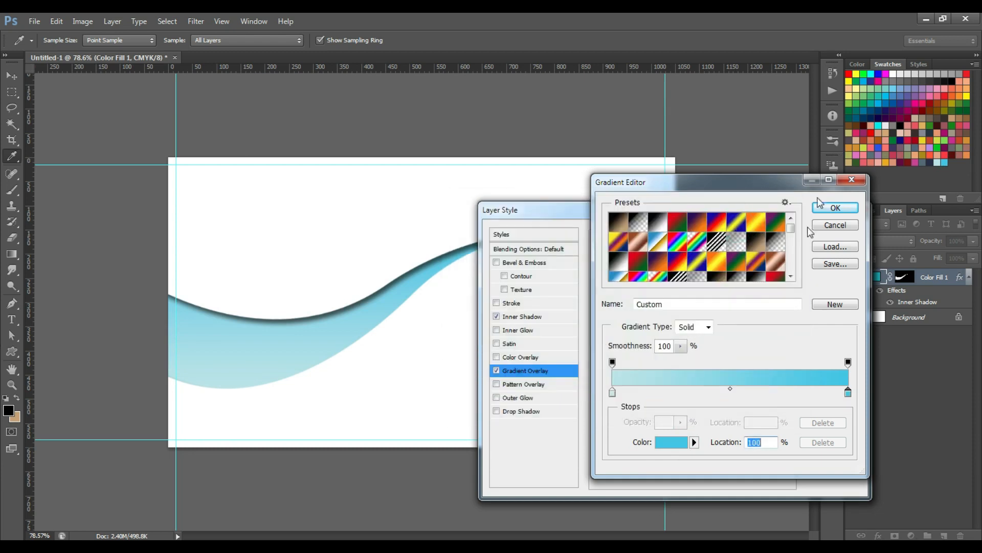
click(829, 208)
click(828, 234)
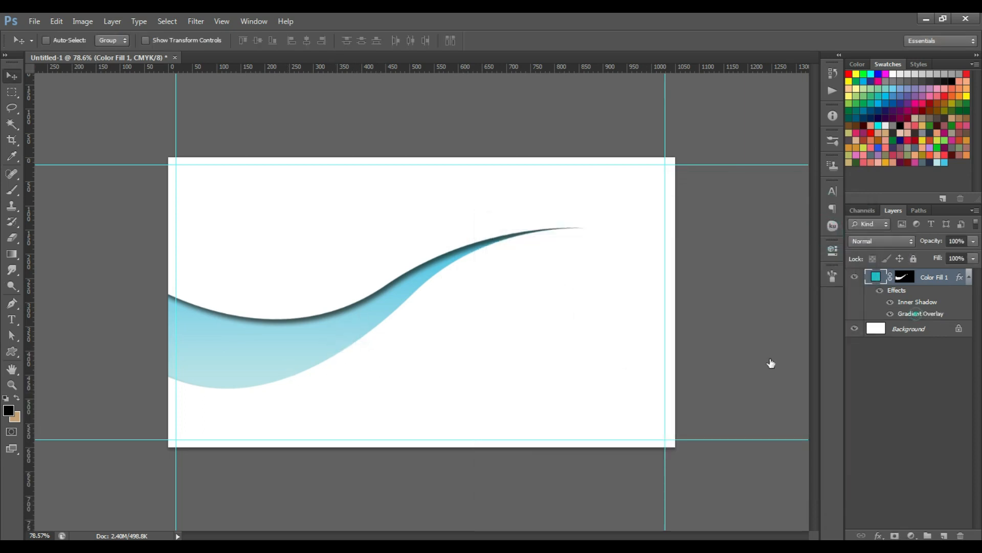
- Rotate the wave's gradient overlay to run horizontally, pale at the card's left edge and bluer toward the tip
double_click(916, 313)
drag(664, 317, 658, 324)
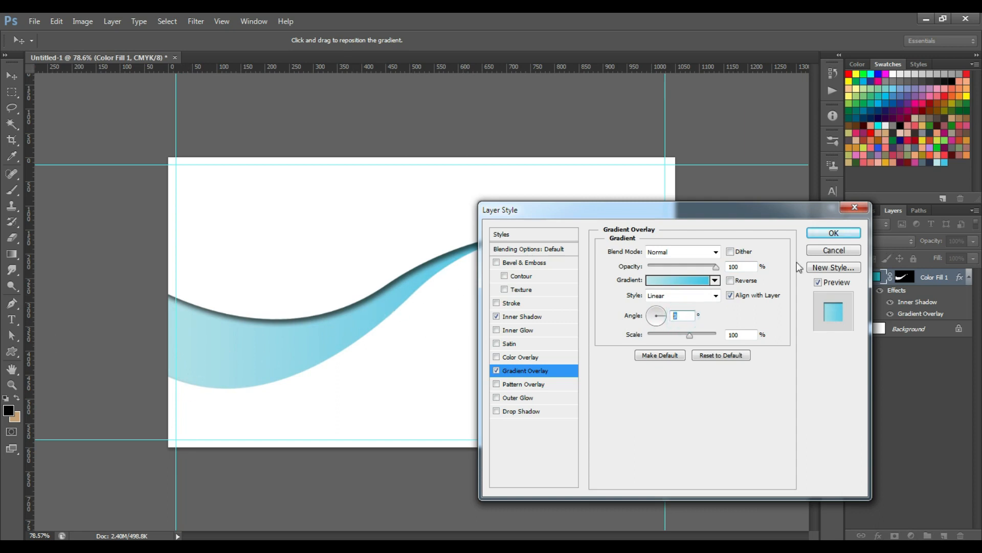
click(832, 234)
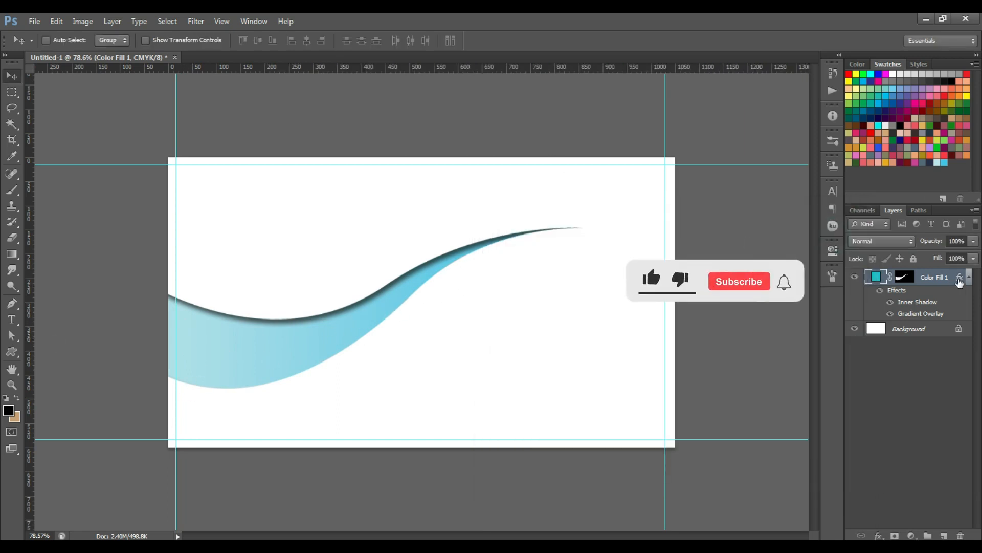
- Duplicate the wave layer and transform the copy into a mirrored, smaller wave running off the card's right edge
drag(946, 278, 944, 535)
key(ctrl+t)
right_click(559, 233)
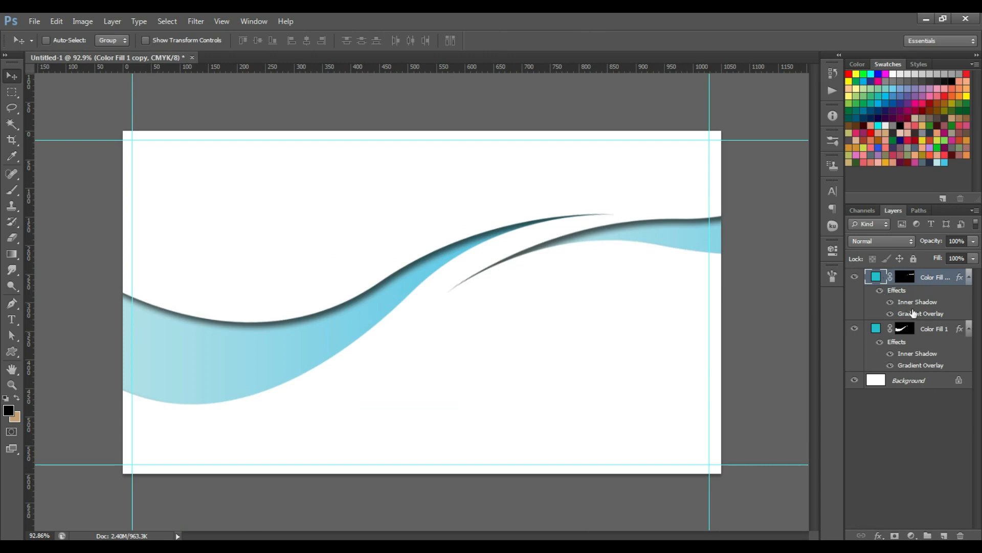
- Reverse the direction of the copied wave's gradient overlay by setting its angle to about -176°
double_click(914, 314)
drag(683, 211, 684, 313)
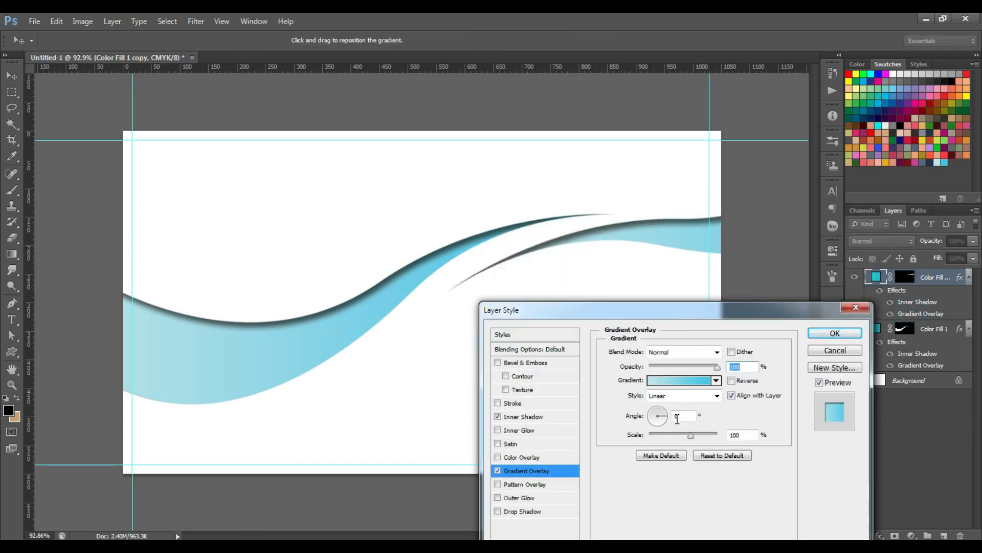
click(647, 419)
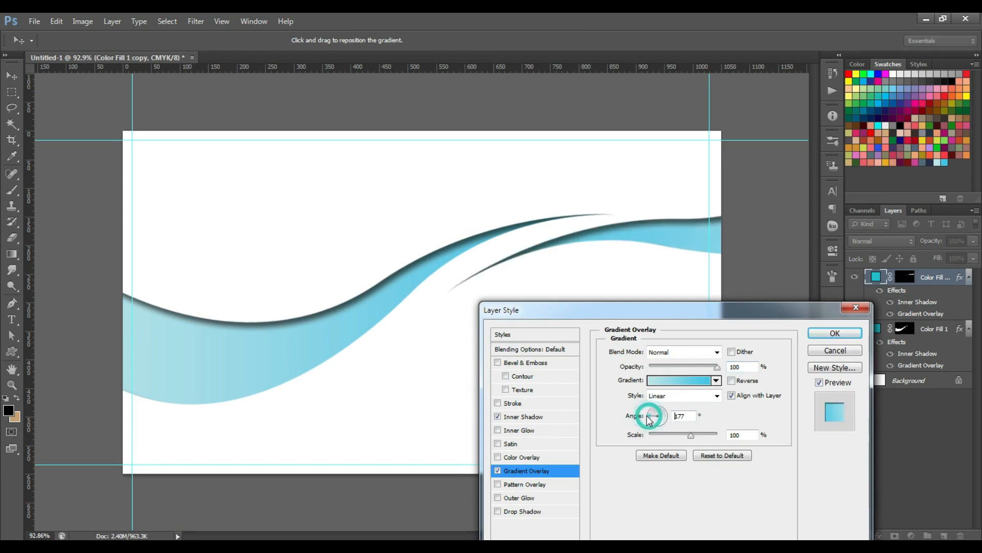
drag(649, 417, 650, 420)
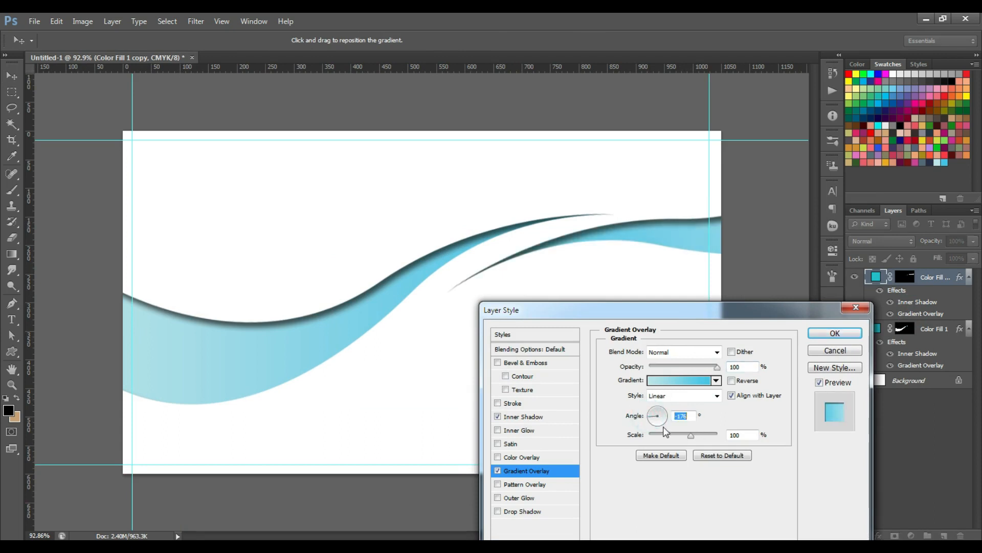
click(840, 334)
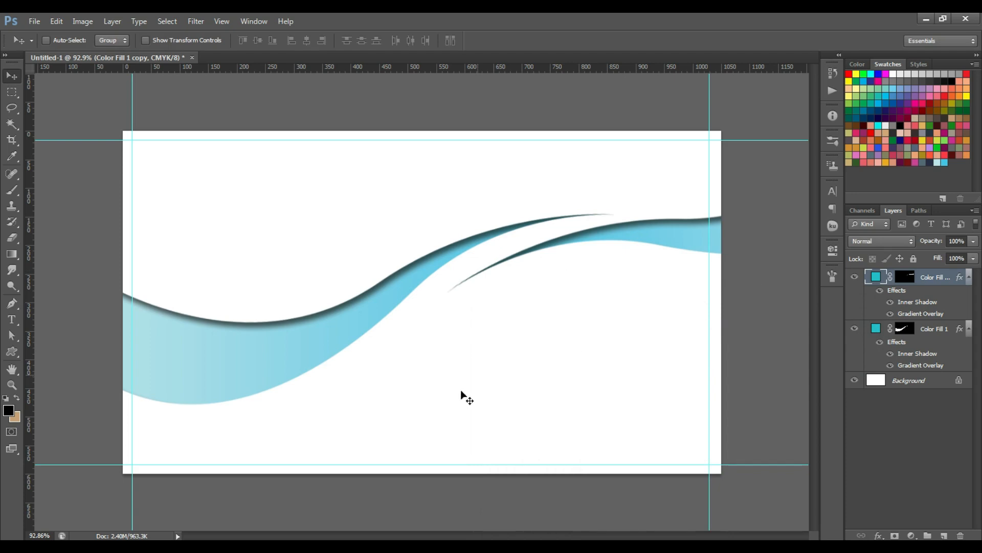
- Position the dark red সোফা বাজার title from Furniture.psd in the blank area above the left wave
scroll(467, 324, down, 1)
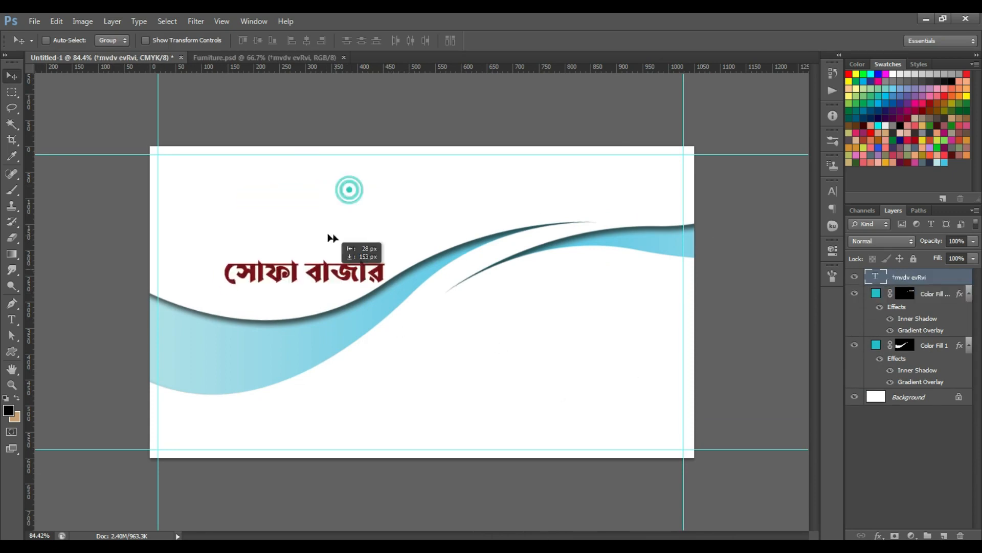
drag(329, 237, 388, 182)
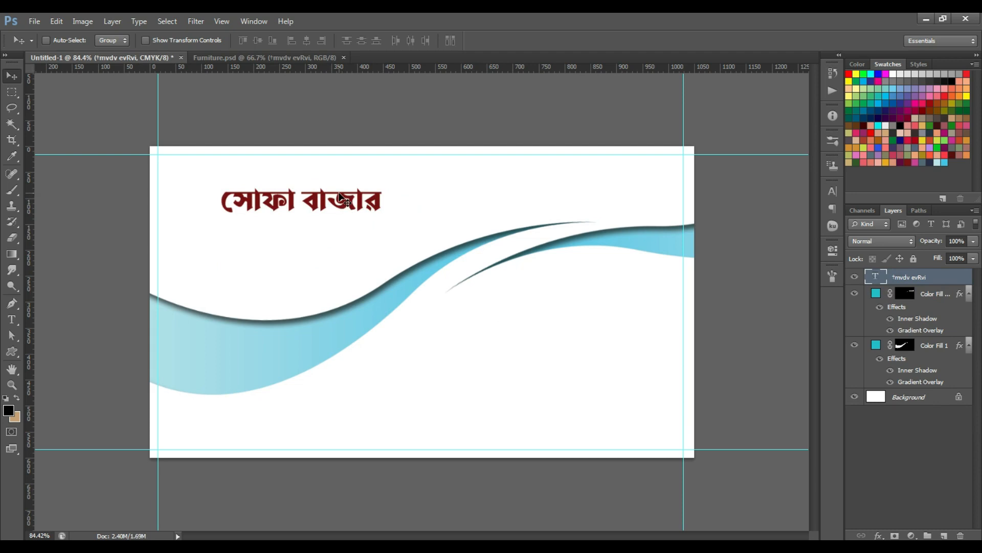
drag(335, 205, 572, 346)
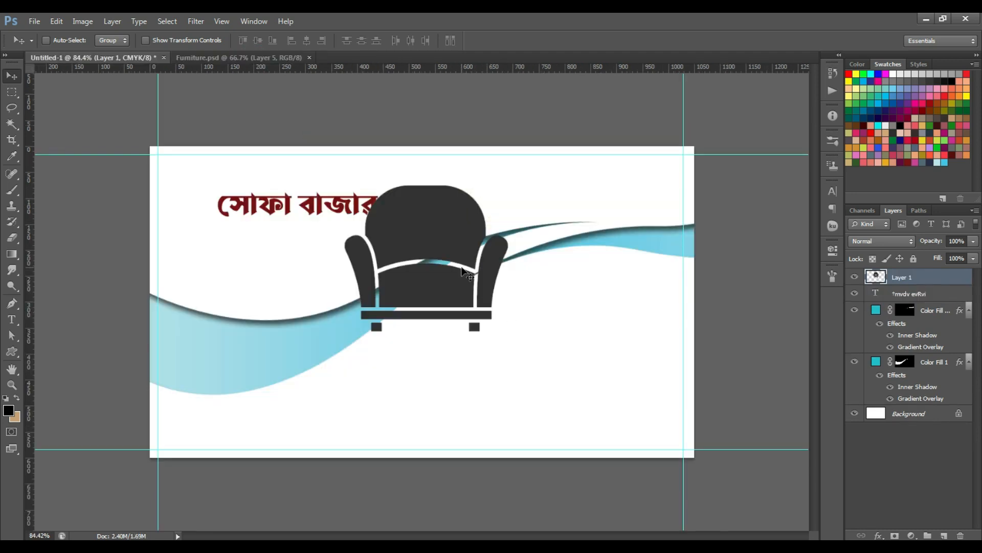
- Place the armchair graphic from Furniture.psd in the card's upper-left area and move the title text to its right
drag(372, 228, 455, 276)
drag(520, 248, 494, 231)
drag(500, 292, 279, 261)
right_click(376, 207)
click(396, 213)
drag(374, 202, 563, 180)
right_click(293, 185)
click(302, 196)
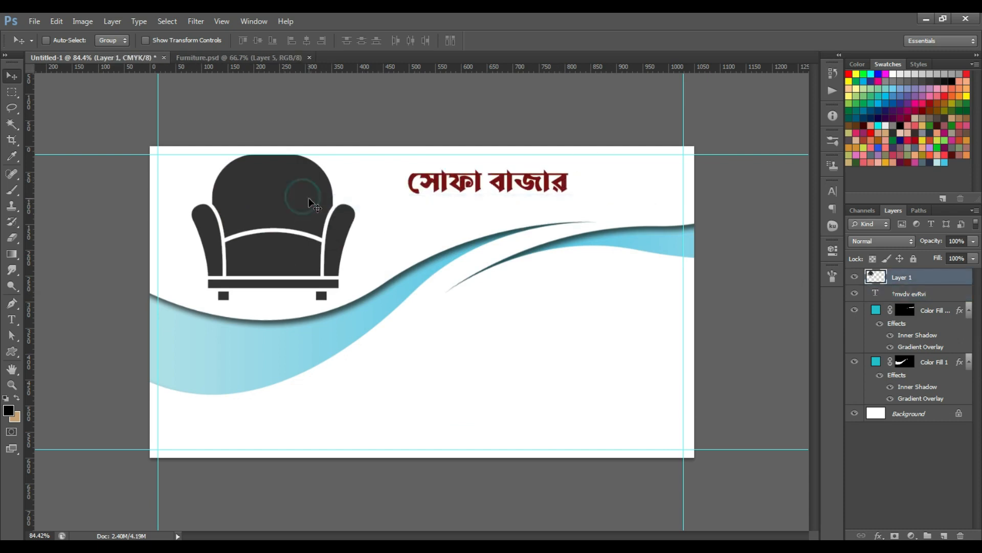
- Free-transform the armchair, shrinking it and positioning it in the white space above the left wave
key(ctrl+t)
drag(355, 153, 311, 175)
drag(336, 234, 362, 233)
drag(361, 167, 354, 172)
key(Return)
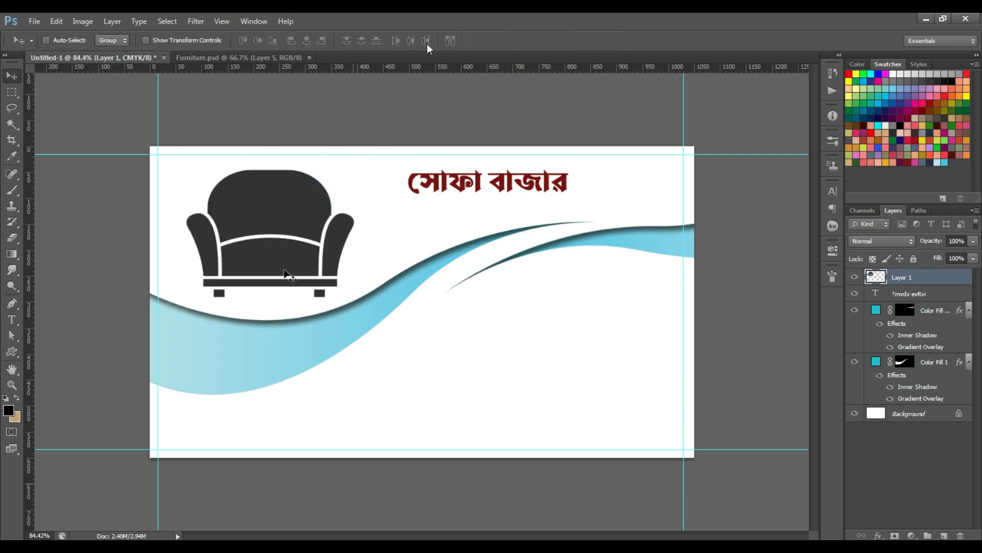
- Split the title by removing the word বাজার and pasting it into a separate text layer
click(11, 319)
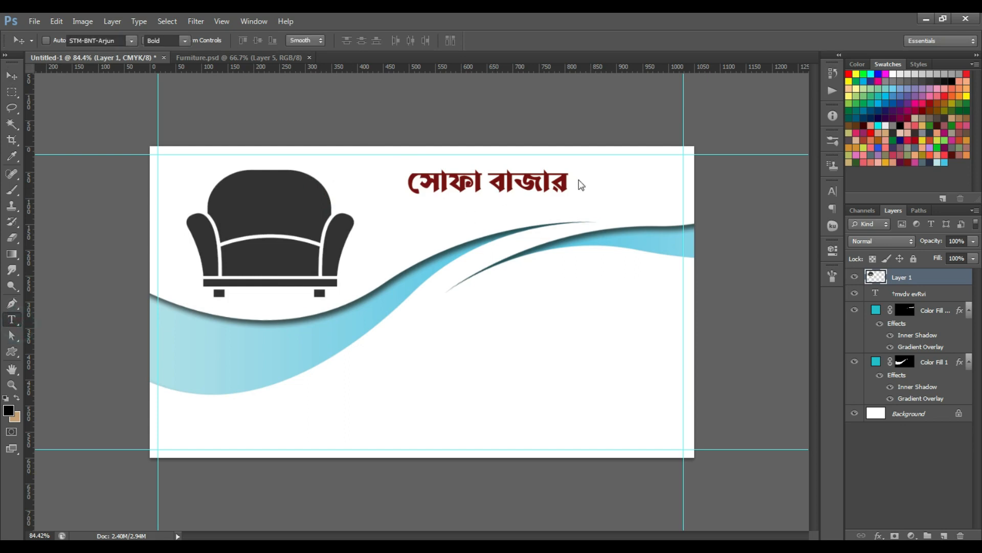
drag(488, 183, 630, 182)
key(ctrl+c)
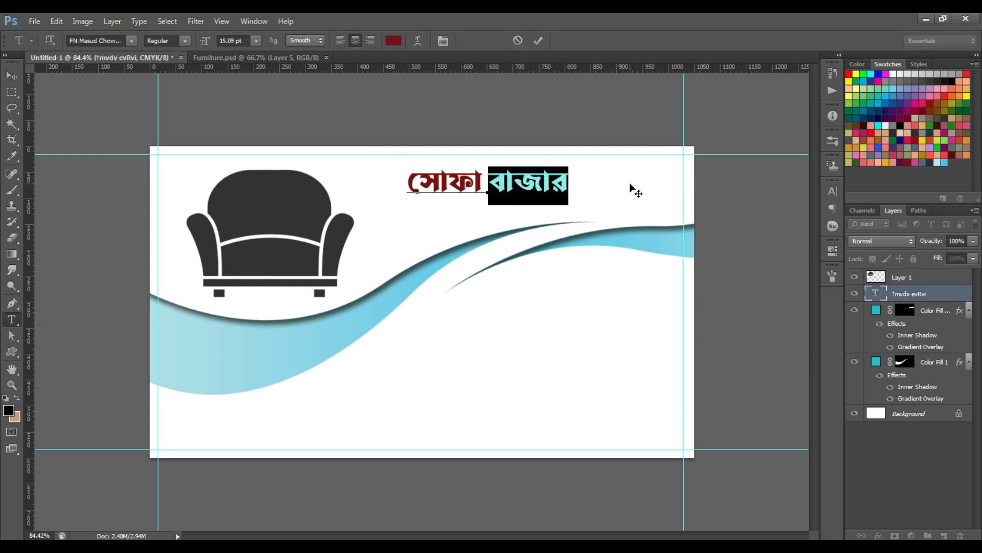
key(BackSpace)
key(ctrl+Return)
click(411, 221)
key(ctrl+v)
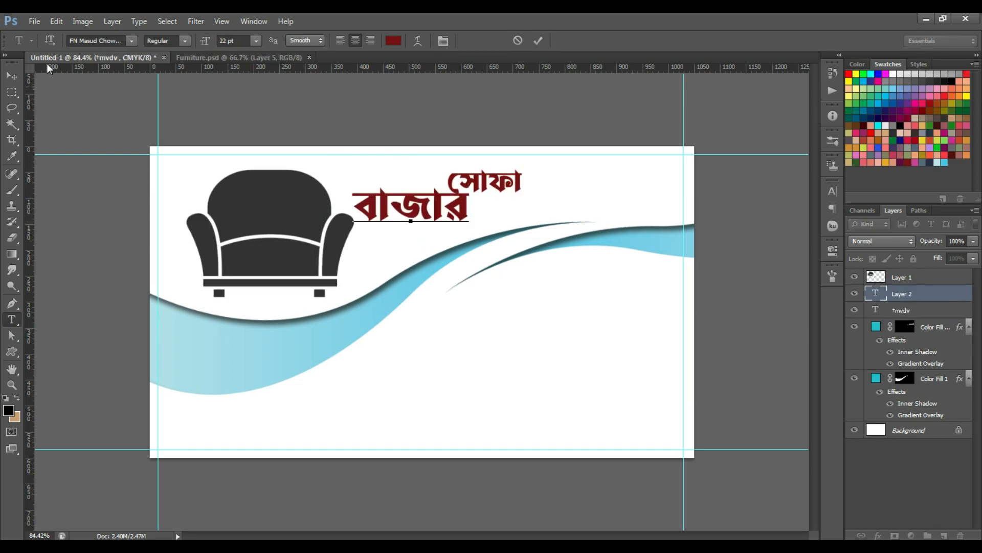
- Move the বাজার text over the waves, and place সোফা on the chair's backrest with its layer above the chair
click(11, 76)
drag(409, 207, 491, 244)
right_click(504, 185)
click(527, 188)
drag(502, 182, 295, 207)
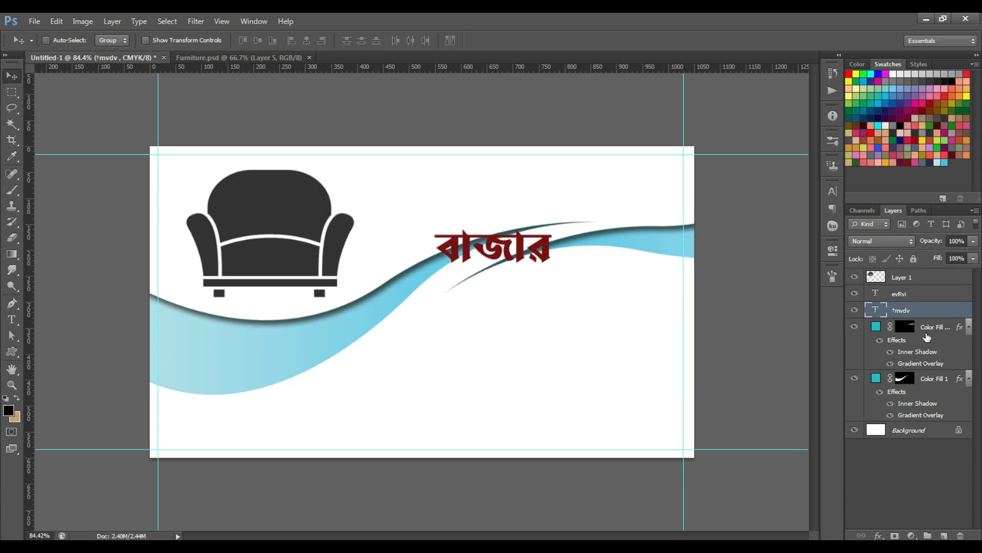
drag(918, 313, 906, 281)
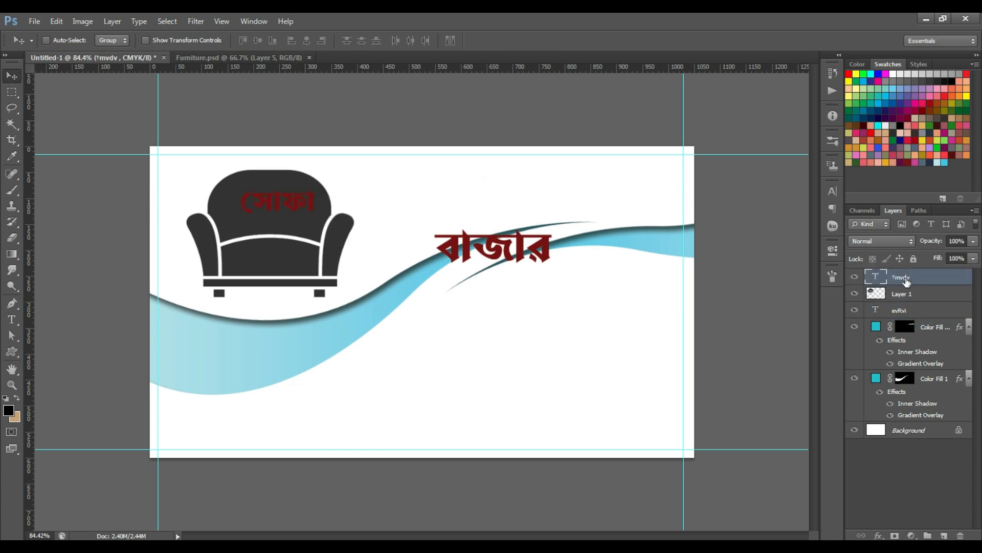
- Enlarge the সোফা text so it spans most of the chair's backrest
drag(286, 207, 336, 234)
key(ctrl+t)
drag(280, 186, 280, 182)
double_click(298, 204)
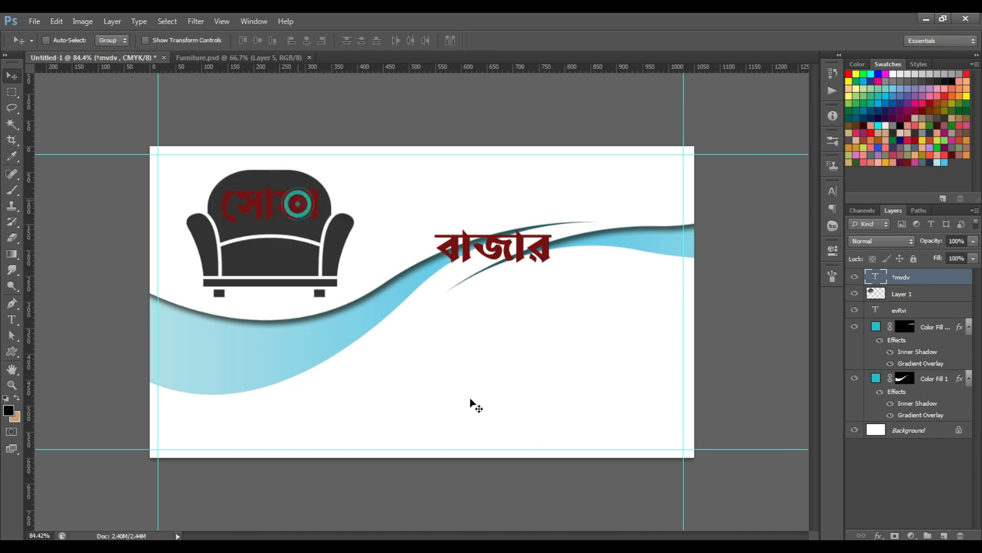
- Change the সোফা text color to white #ffffff
click(833, 207)
click(805, 260)
click(609, 189)
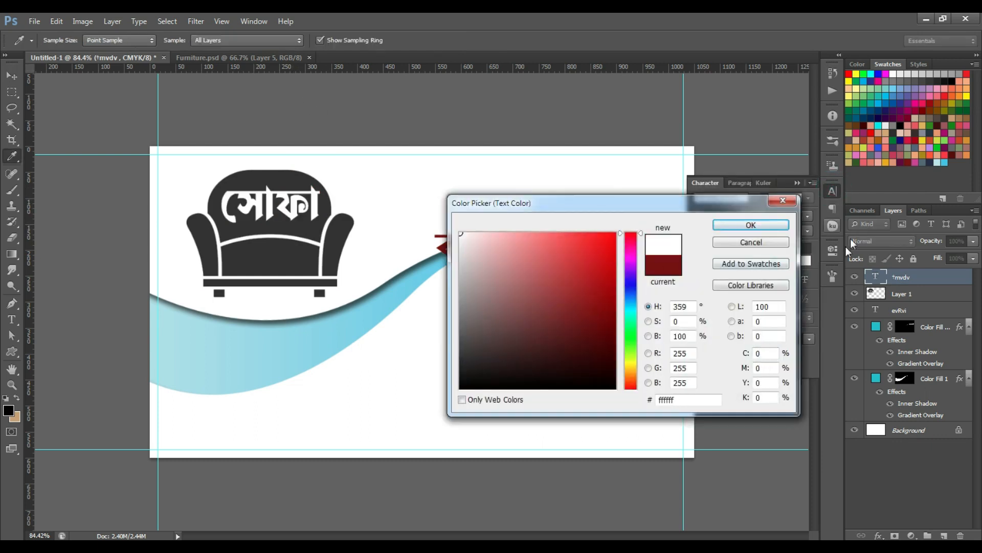
click(752, 225)
click(833, 191)
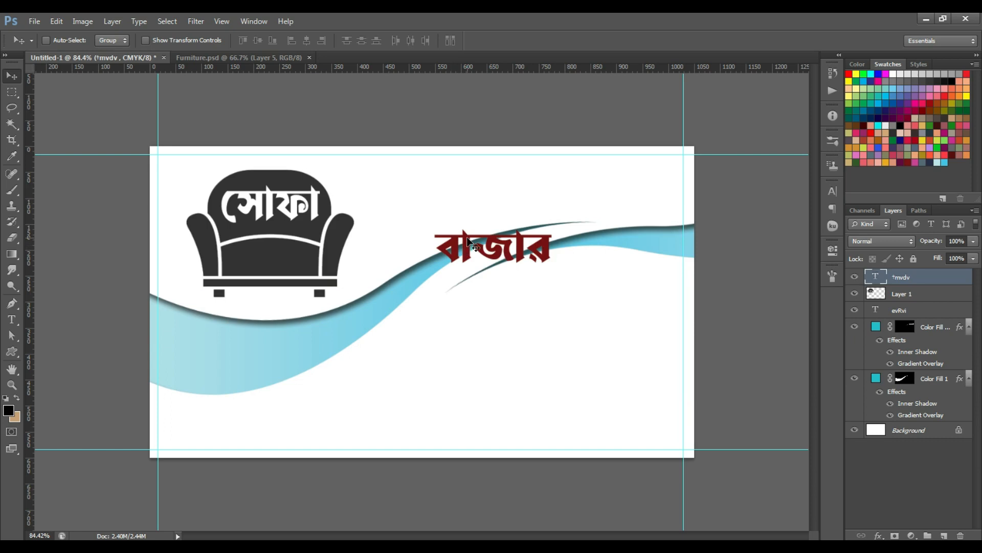
- Move the বাজার text onto the chair's seat and scale it down to about 12.6 pt
ctrl+click(472, 245)
drag(472, 244, 255, 260)
key(ctrl+t)
drag(332, 298, 283, 269)
key(Return)
- Color the বাজার text white and move its layer above the armchair layer
click(832, 191)
click(805, 260)
drag(576, 315, 459, 232)
click(755, 225)
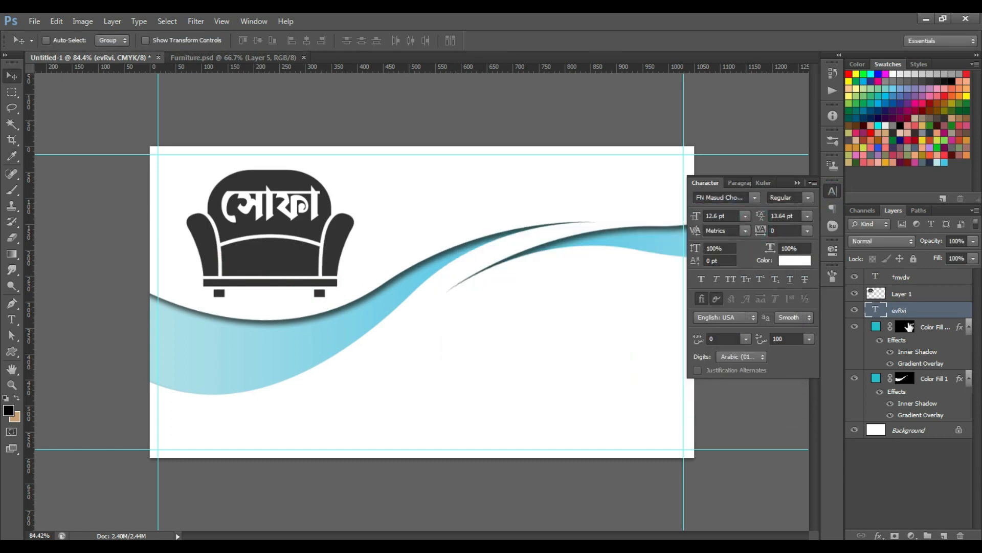
drag(922, 309, 909, 285)
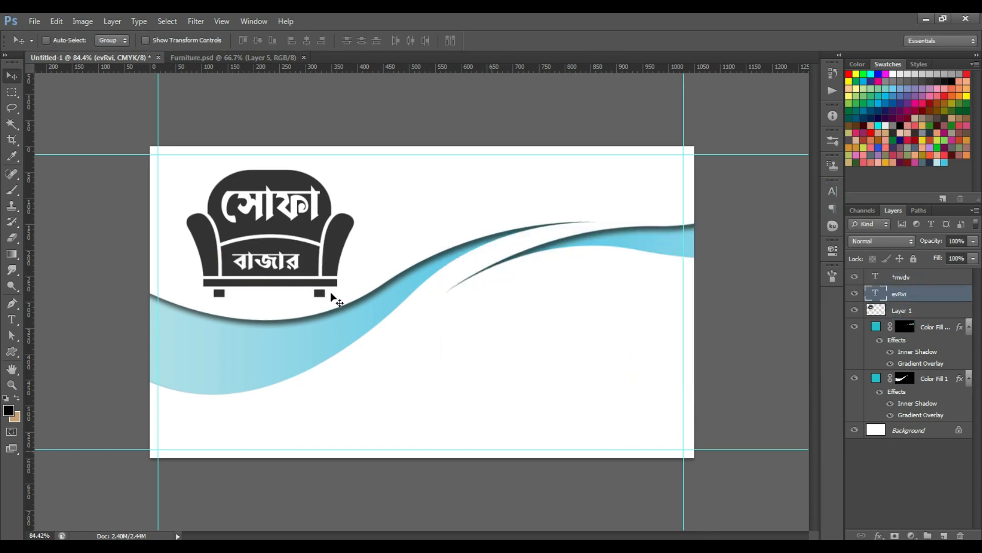
- Enlarge the বাজার text to about 124% and center it on the chair's seat
scroll(247, 265, up, 5)
drag(253, 264, 340, 276)
key(ctrl+t)
drag(371, 311, 392, 297)
key(Return)
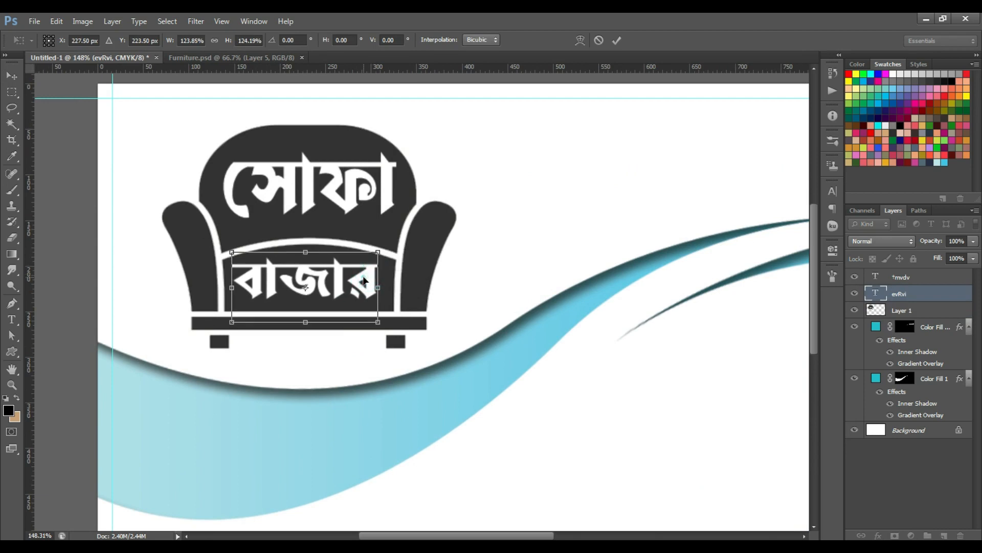
- Stretch the সোফা text slightly taller and shift it a little left and down on the chair's backrest
ctrl+click(335, 197)
key(ctrl+t)
drag(316, 250, 316, 260)
drag(380, 185, 375, 189)
key(Return)
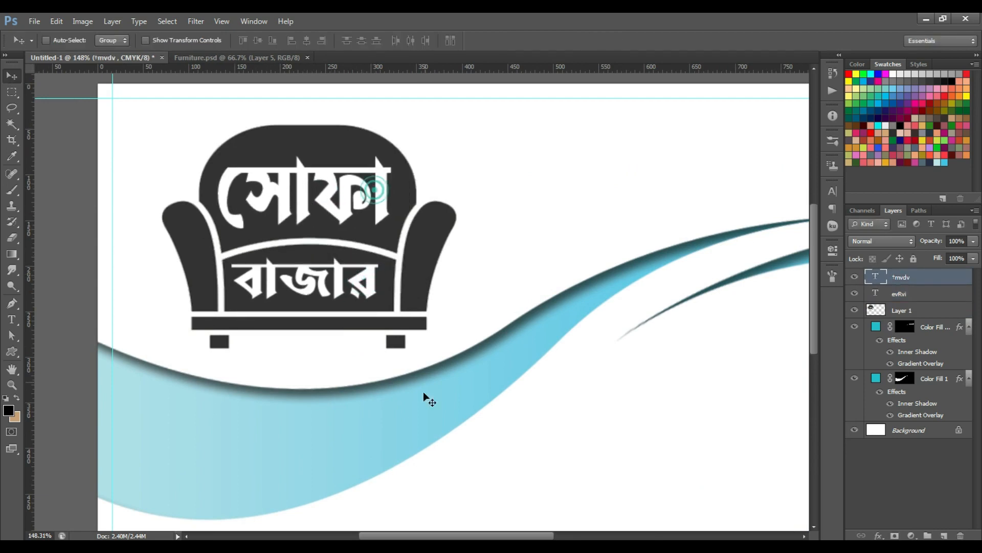
- Select the armchair layer and add a Gradient Overlay effect to it
key(ctrl+0)
ctrl+click(330, 221)
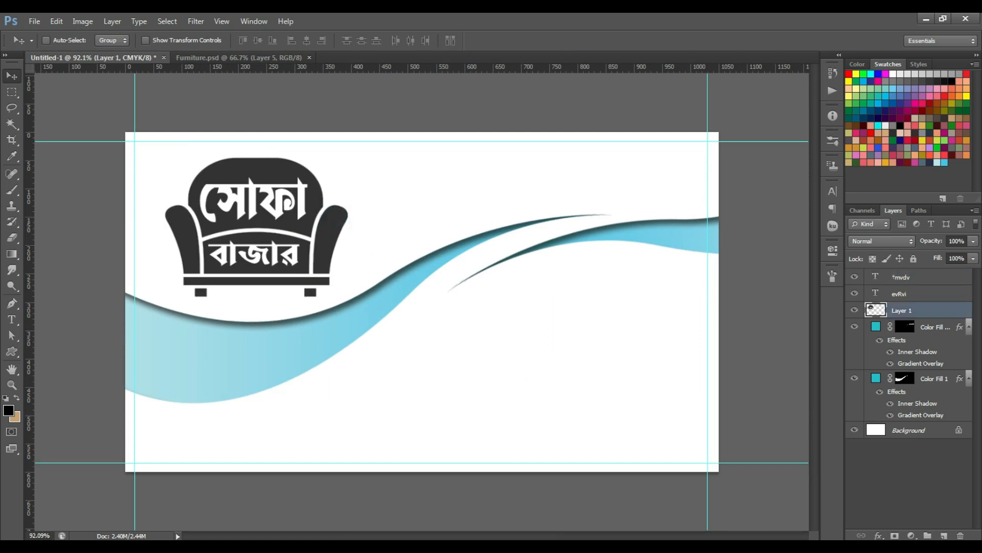
click(854, 310)
click(855, 310)
click(879, 535)
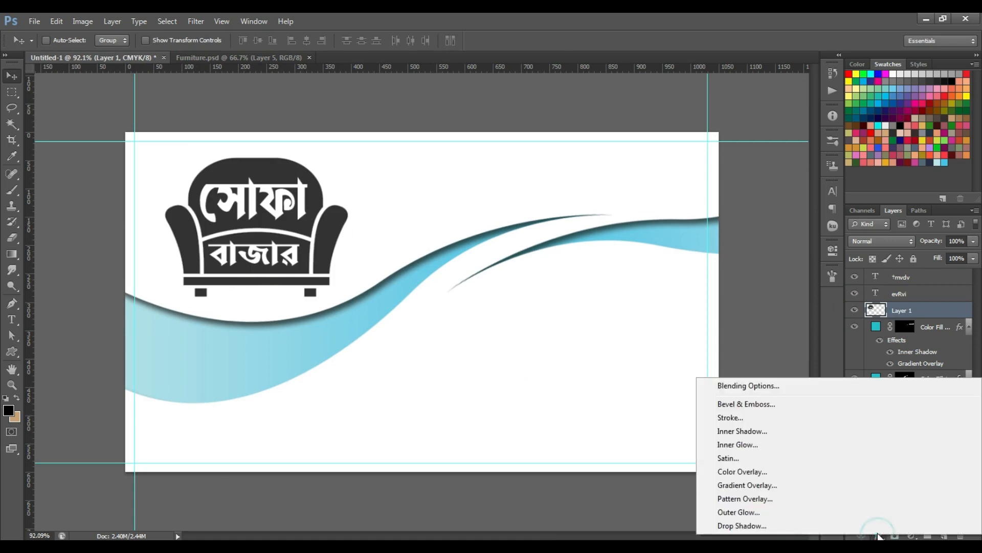
click(775, 486)
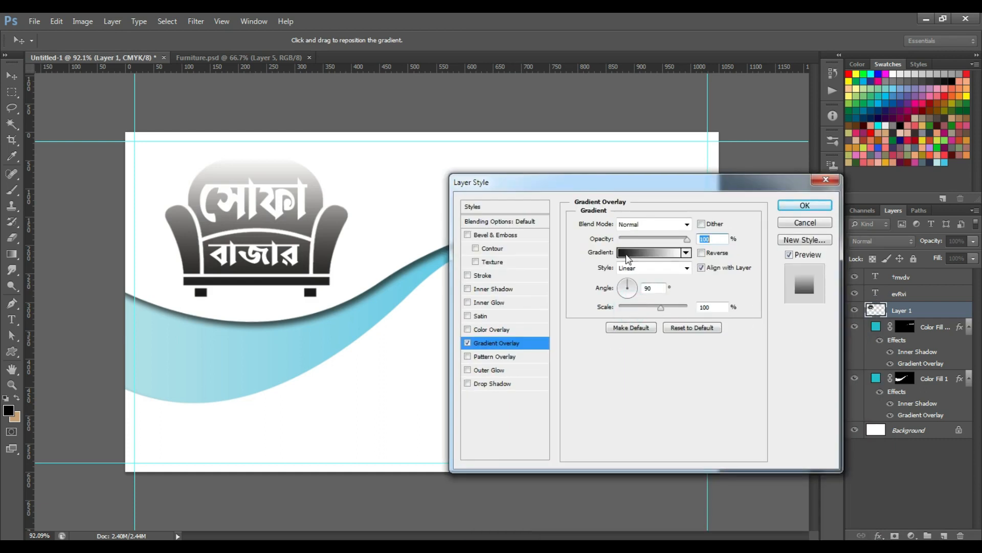
- Set the starting color stop of the armchair's gradient to slate gray 536976
click(628, 253)
click(612, 392)
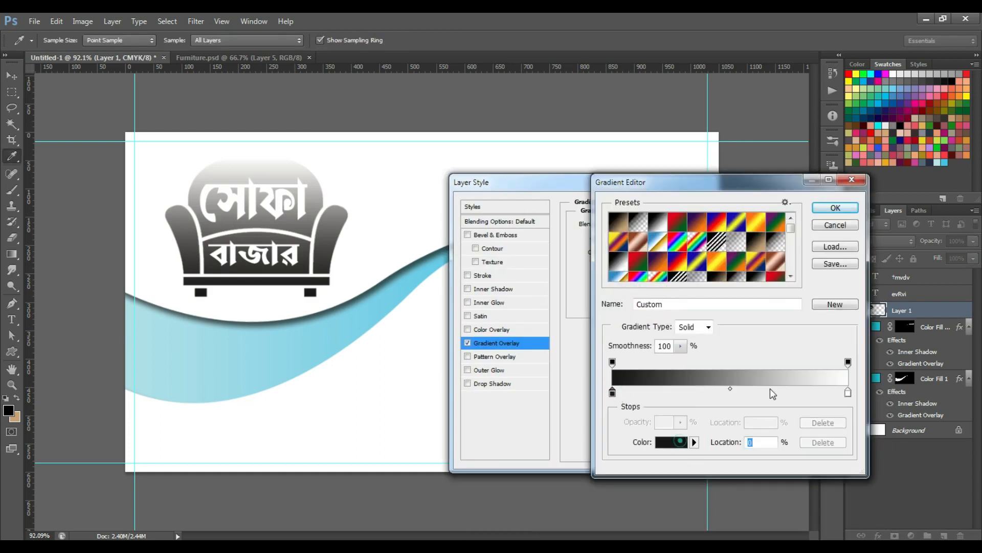
click(679, 441)
click(925, 159)
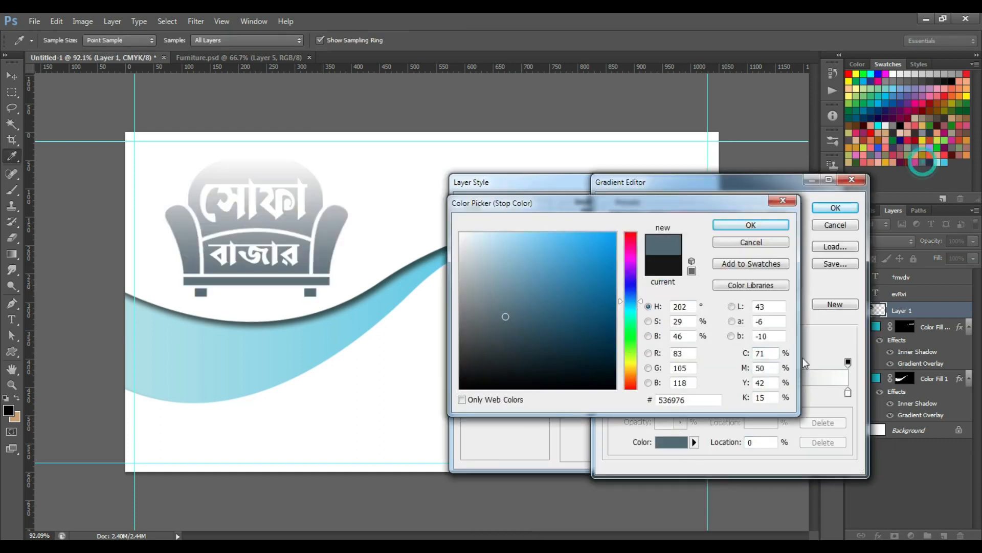
double_click(757, 353)
click(765, 384)
click(767, 396)
drag(767, 396, 760, 397)
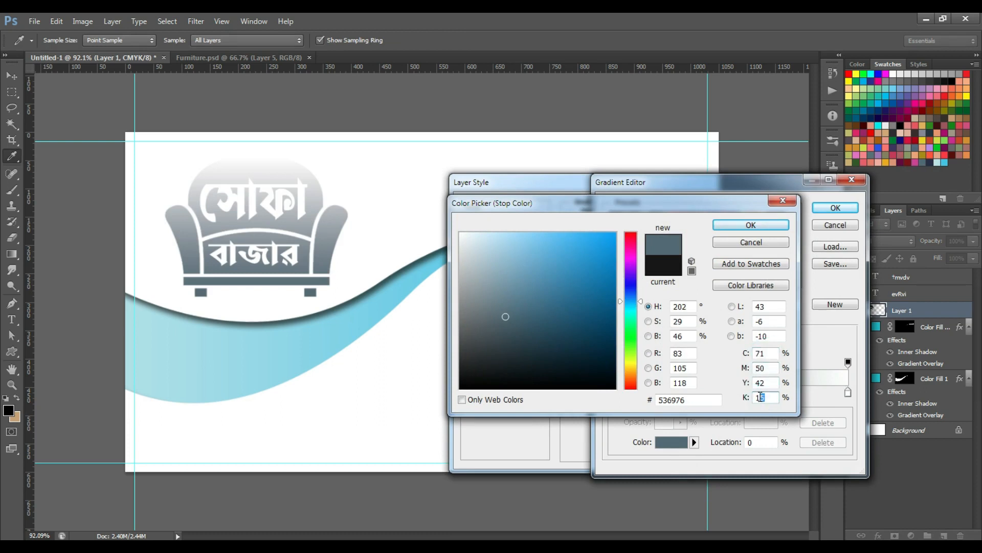
click(730, 243)
- Set the ending color stop of the armchair's gradient to dark navy 292e49 and apply the overlay
click(848, 393)
click(672, 441)
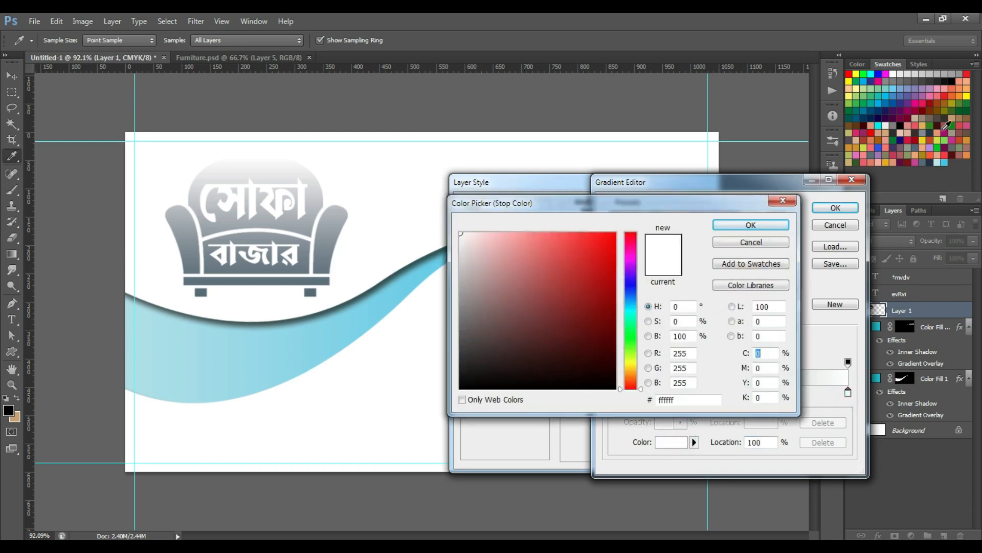
click(934, 158)
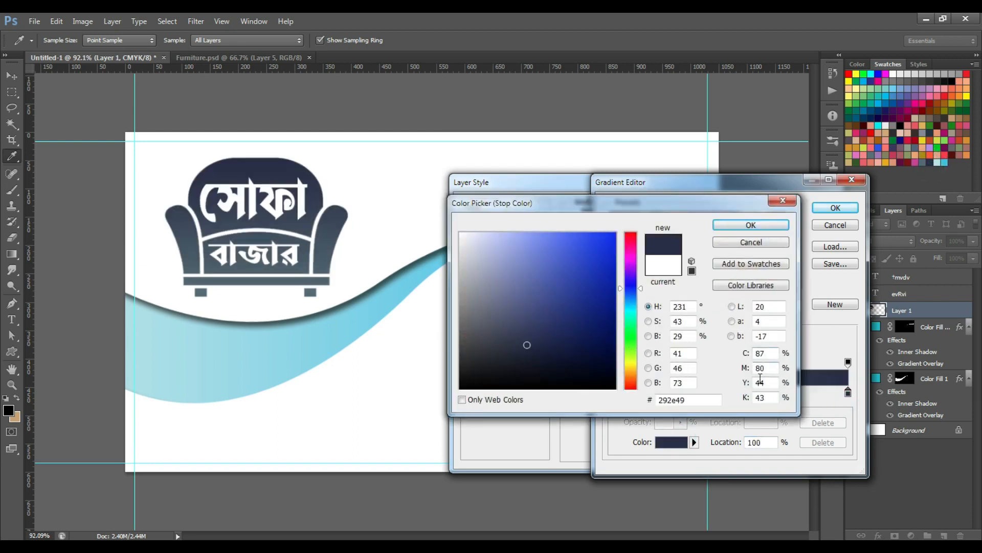
drag(768, 350, 757, 351)
key(Tab)
key(Tab)
key(Tab)
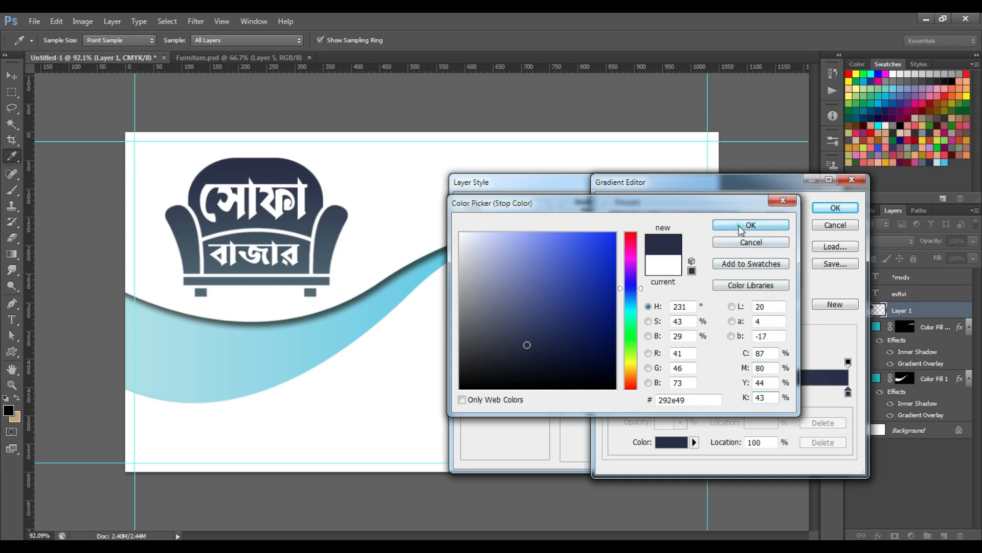
click(746, 228)
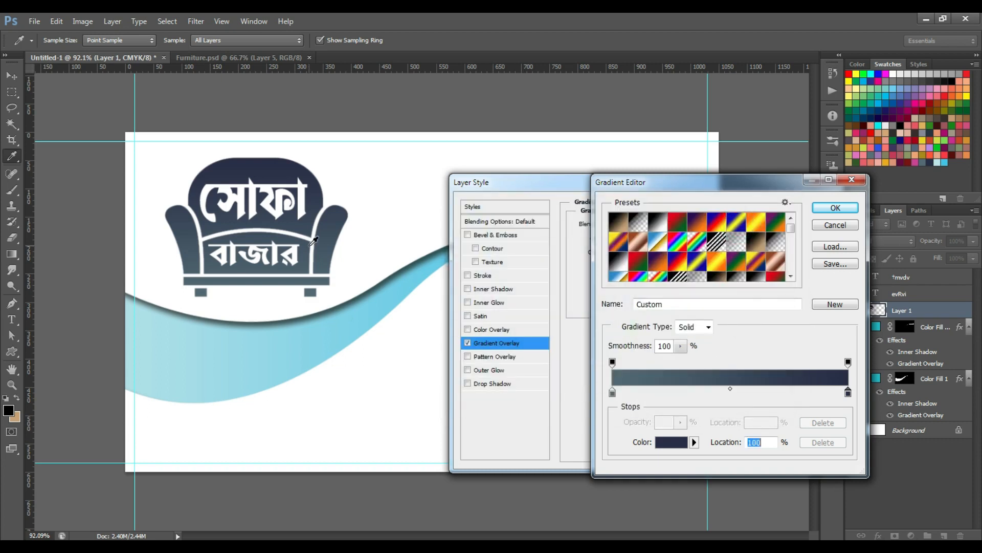
click(831, 214)
click(805, 205)
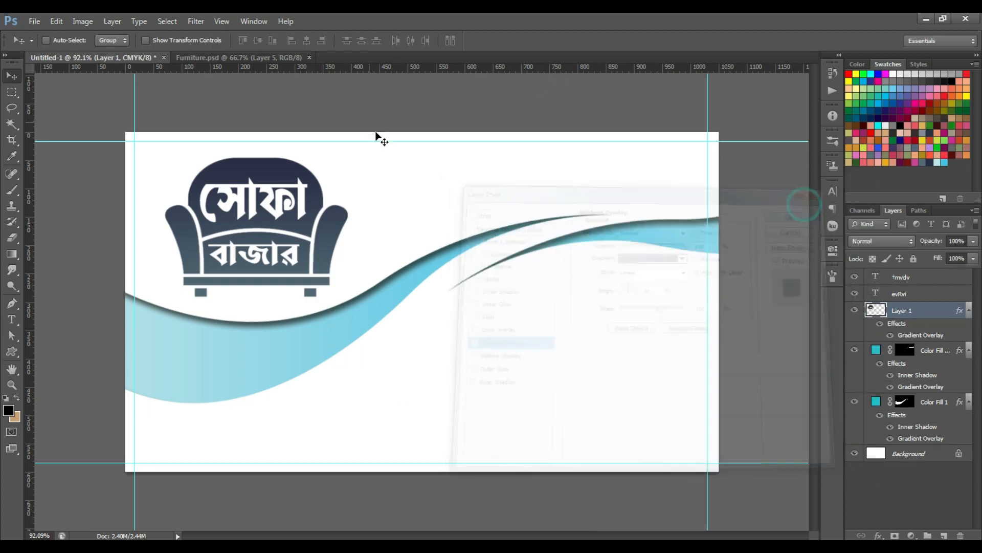
- Nudge the সোফা text slightly left on the backrest and recolor it light orange fbaf5d
ctrl+click(279, 205)
drag(279, 204, 273, 204)
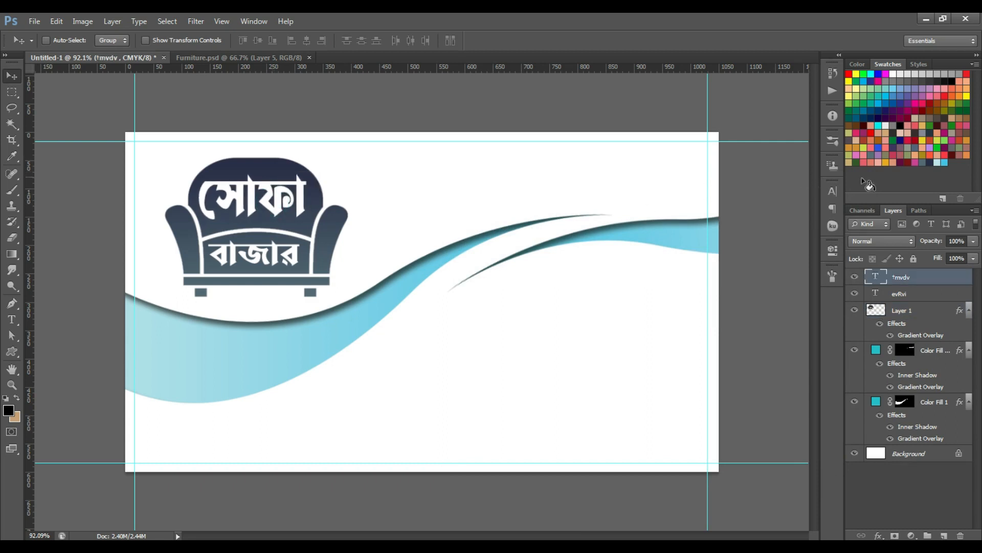
click(833, 191)
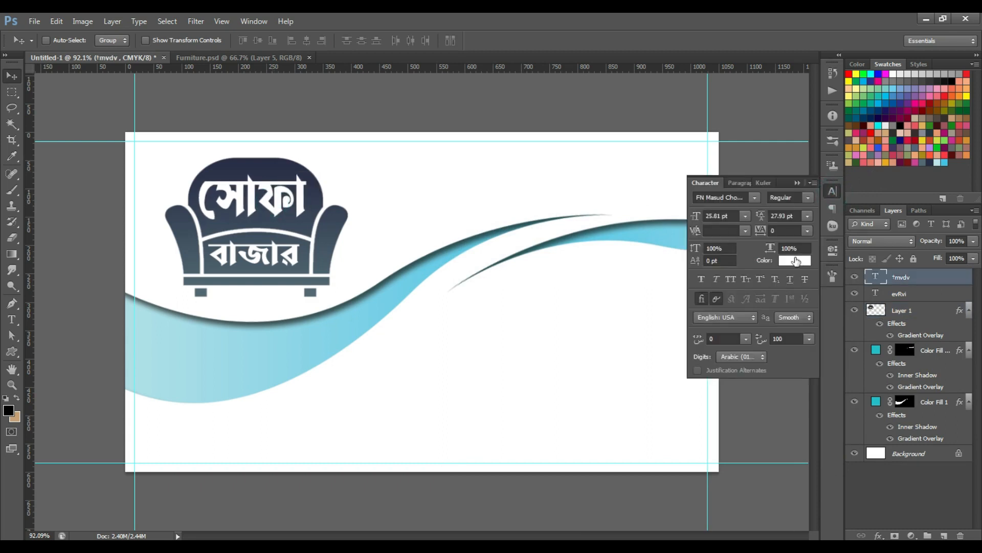
click(806, 260)
drag(681, 207, 724, 230)
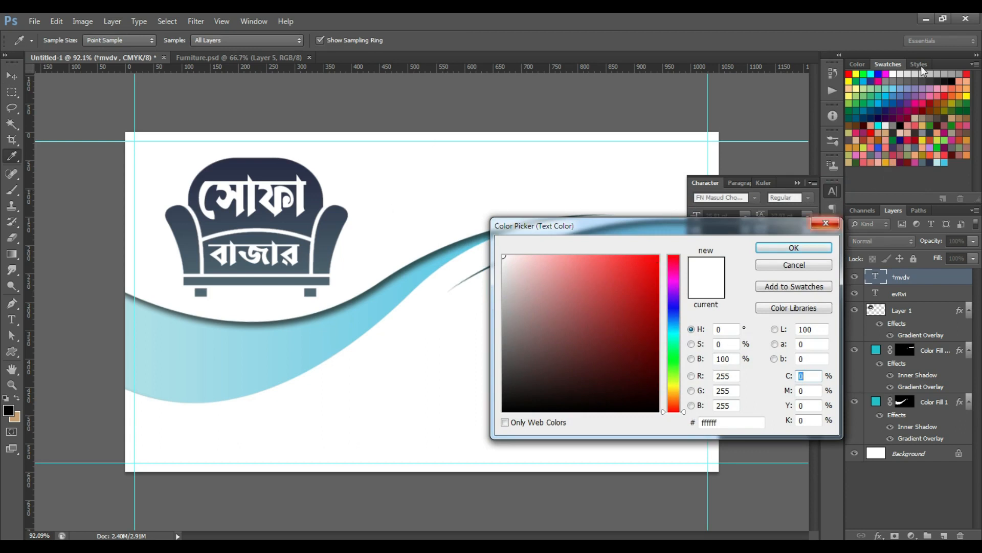
click(966, 89)
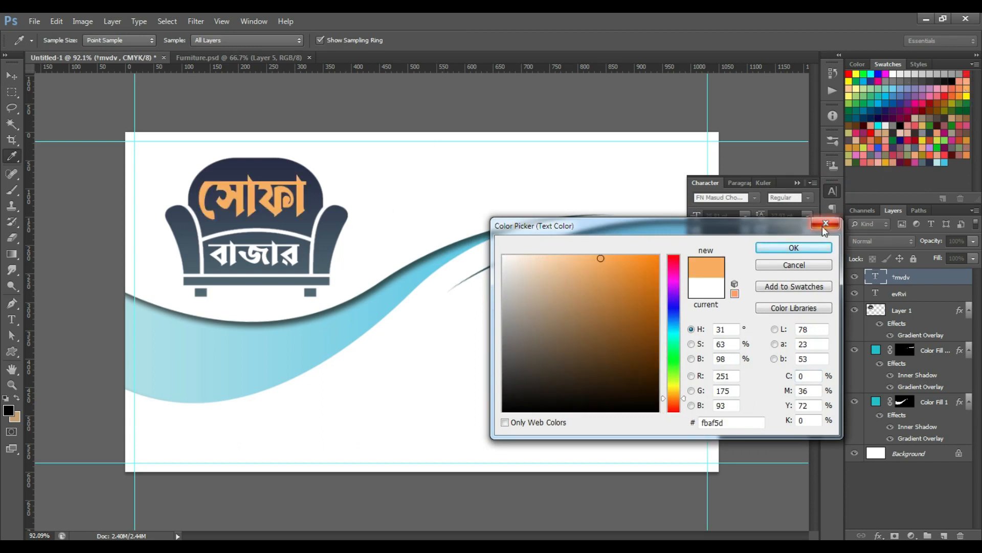
click(794, 247)
- Add a Drop Shadow to the সোফা text with 100% opacity, a short distance and 0 px size
click(877, 534)
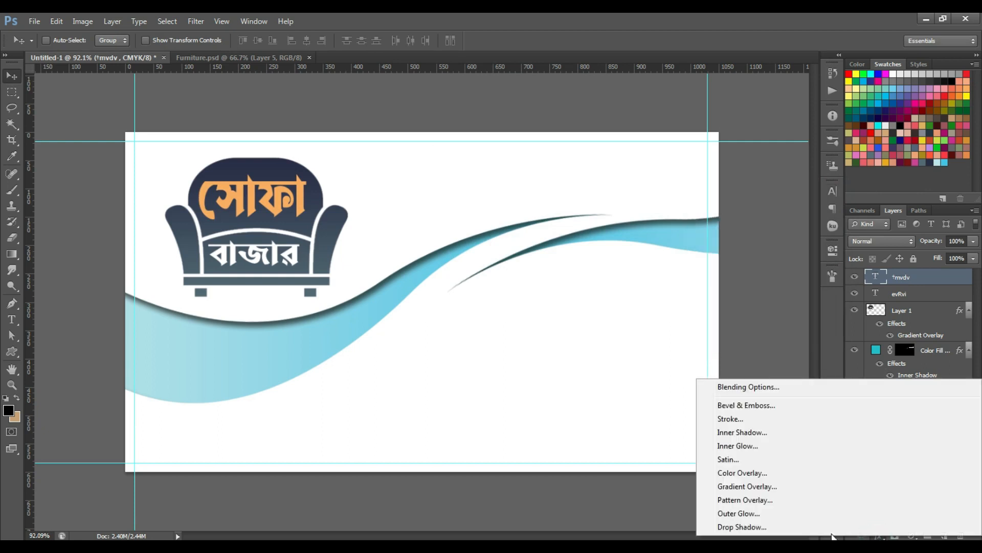
click(750, 527)
drag(667, 242, 713, 242)
drag(623, 306, 624, 279)
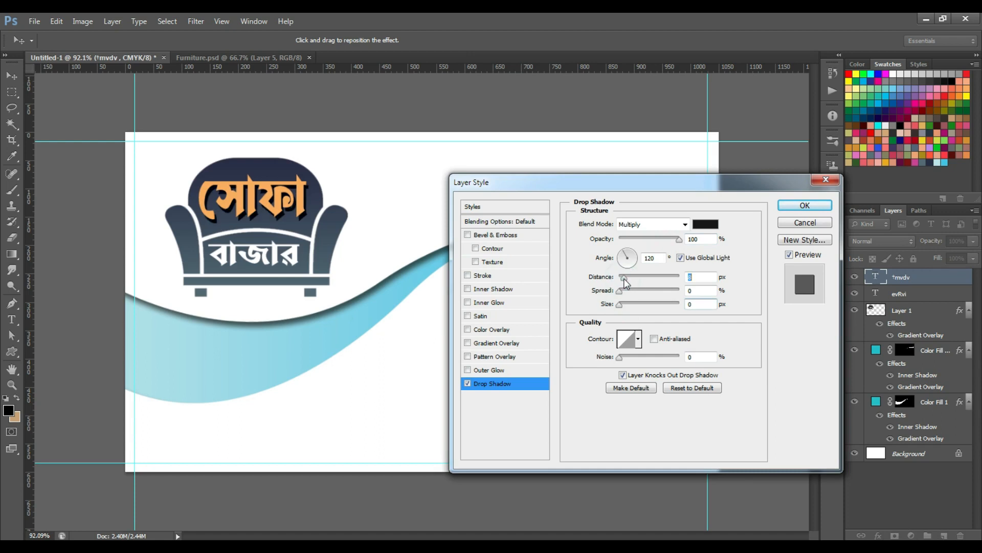
click(807, 206)
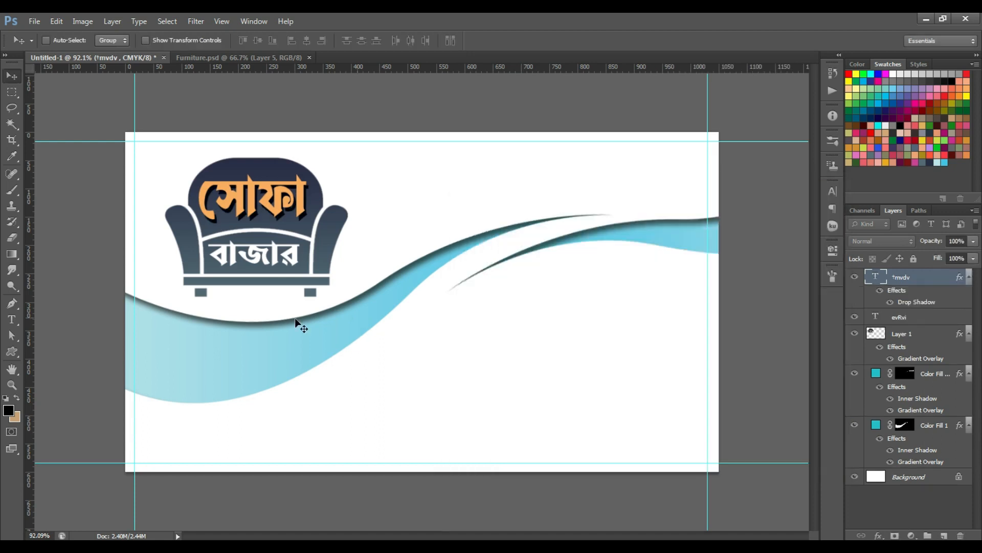
- Nudge the বাজার text slightly right and give it a Drop Shadow with 75% opacity, 4 px distance and 4 px size
scroll(247, 234, up, 3)
drag(247, 234, 431, 212)
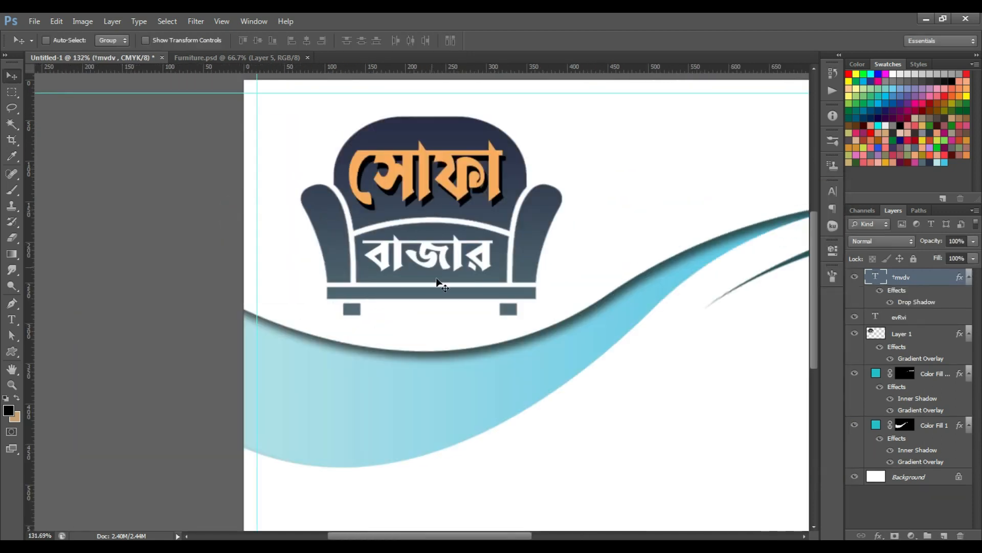
right_click(483, 244)
click(491, 252)
click(879, 536)
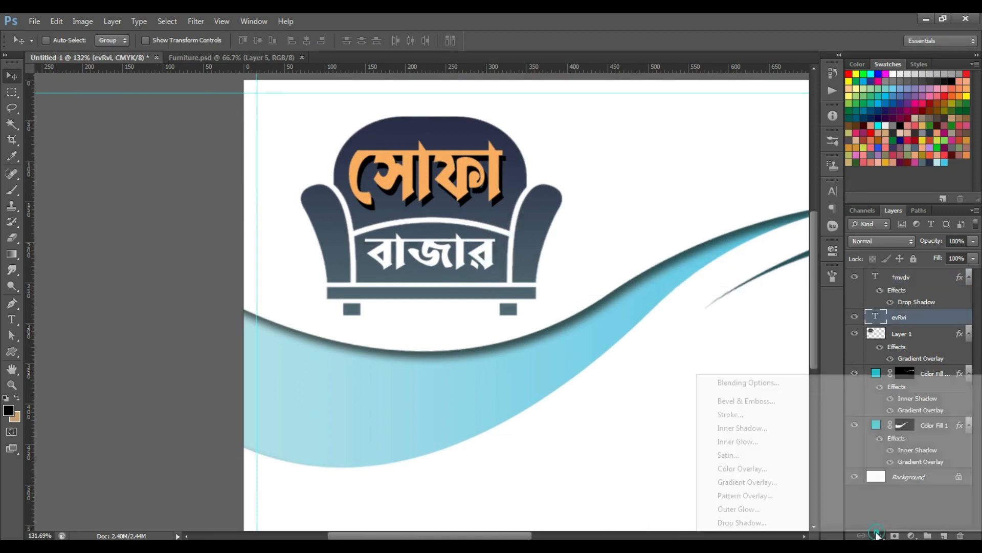
click(742, 523)
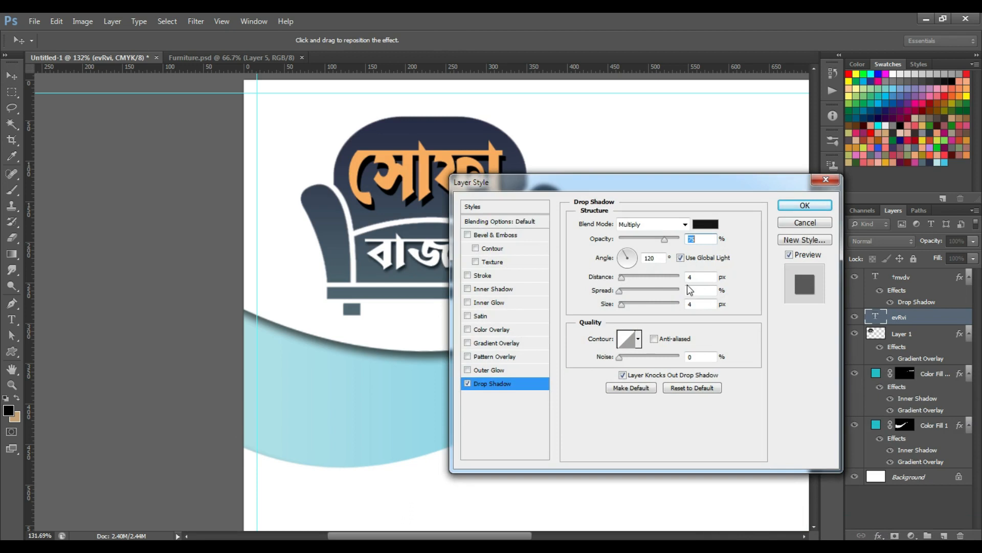
click(805, 205)
key(ctrl+0)
- Add a Solid Color fill layer in off-white fafafa directly above the Background layer
ctrl+click(461, 205)
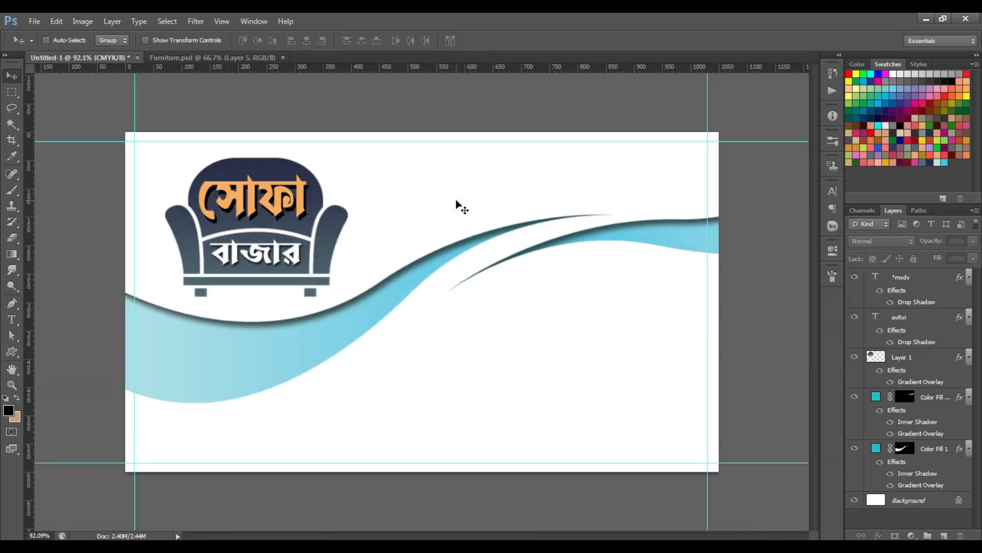
click(911, 499)
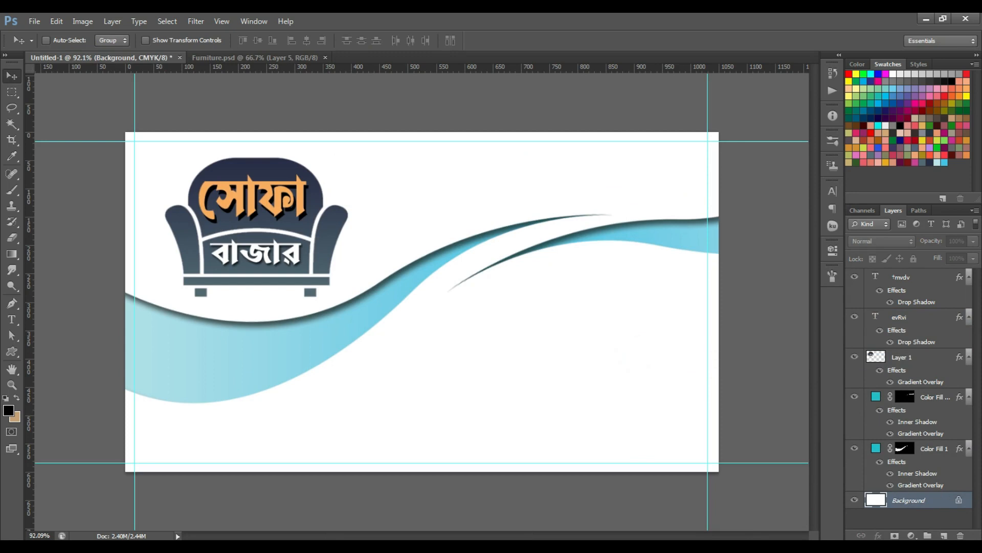
click(912, 535)
click(750, 267)
mouse_move(528, 279)
mouse_down()
mouse_move(486, 278)
mouse_move(503, 258)
mouse_up()
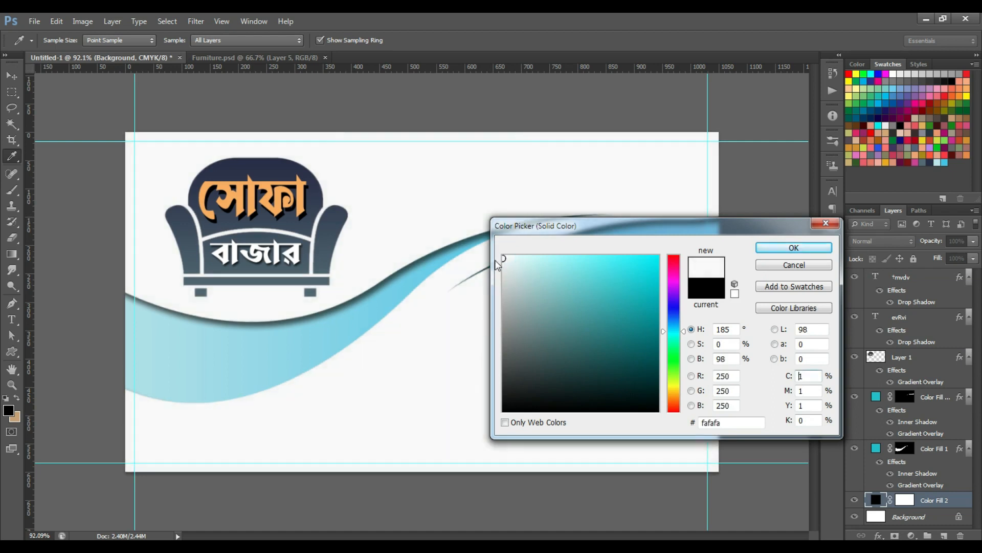
click(777, 254)
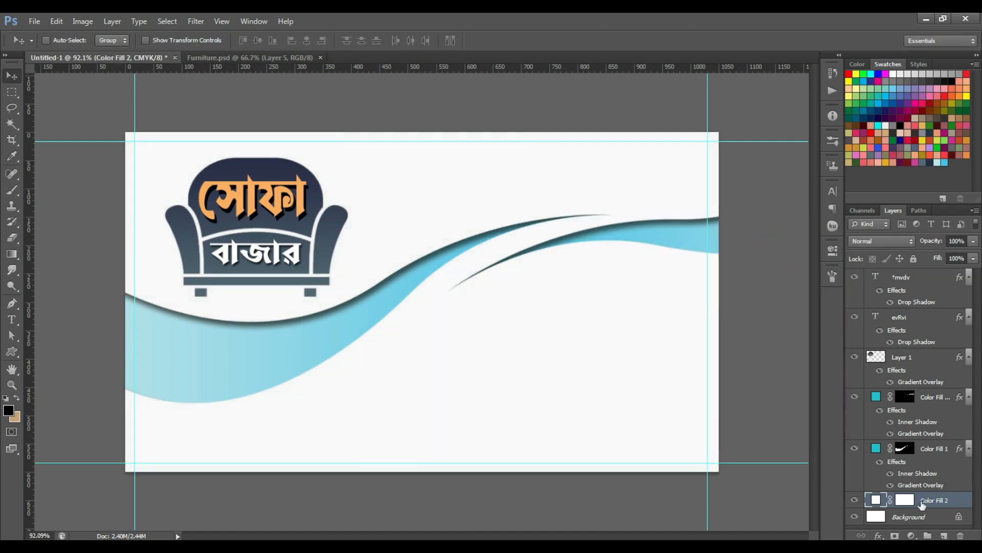
- Apply Bevel & Emboss with Texture enabled to the off-white fill layer
click(878, 535)
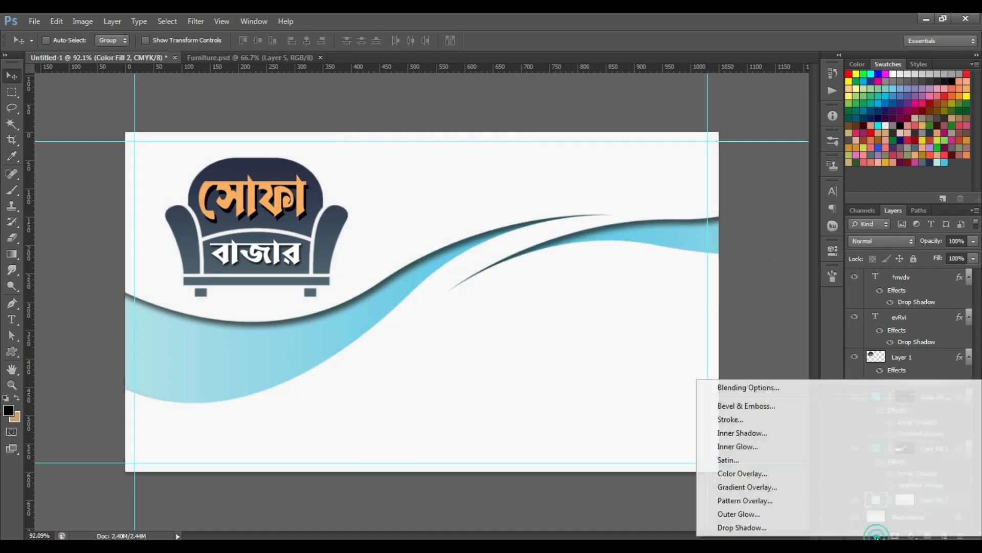
click(752, 406)
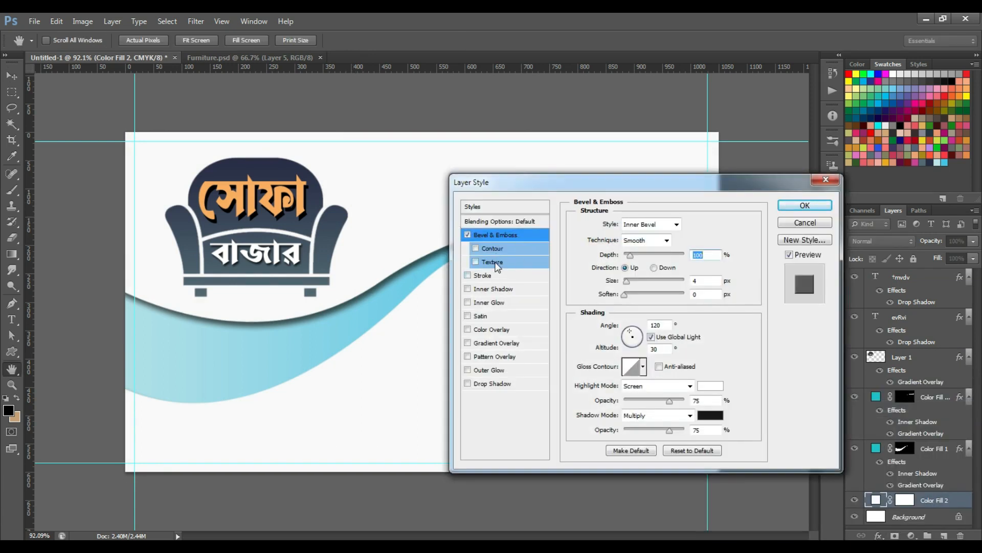
click(495, 263)
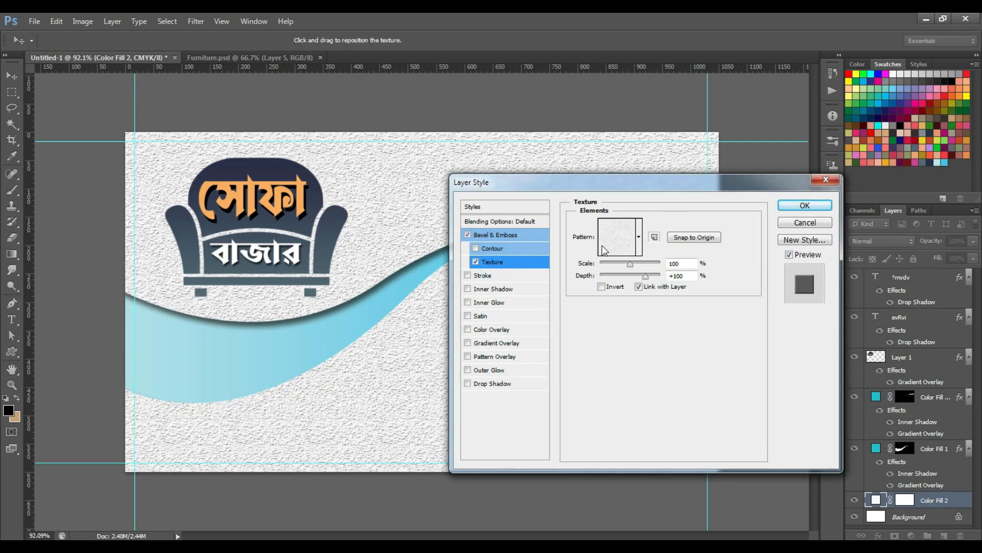
- Reduce the background texture's scale to 37% and its depth to about -46%, and apply the layer style
click(604, 251)
click(674, 211)
mouse_move(627, 265)
mouse_down()
mouse_move(614, 266)
mouse_move(636, 281)
mouse_move(626, 281)
mouse_up()
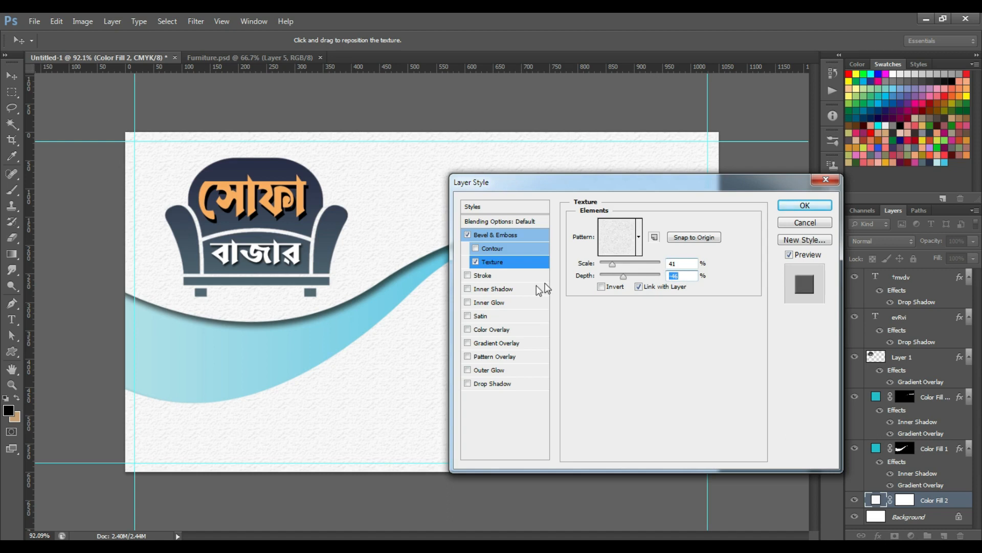
click(614, 265)
click(624, 278)
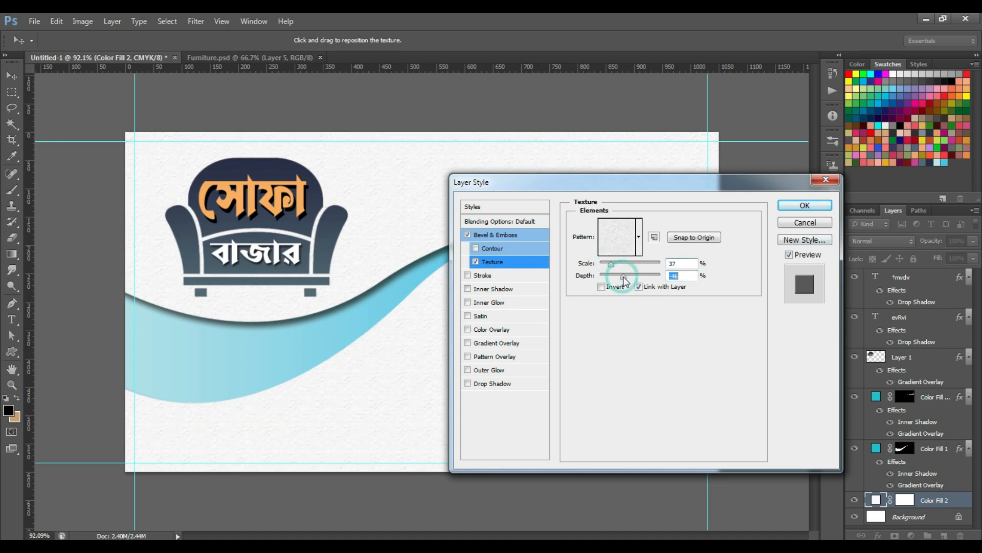
click(802, 207)
- Duplicate the textured off-white fill layer and merge the copy with the original into one layer
scroll(974, 406, down, 1)
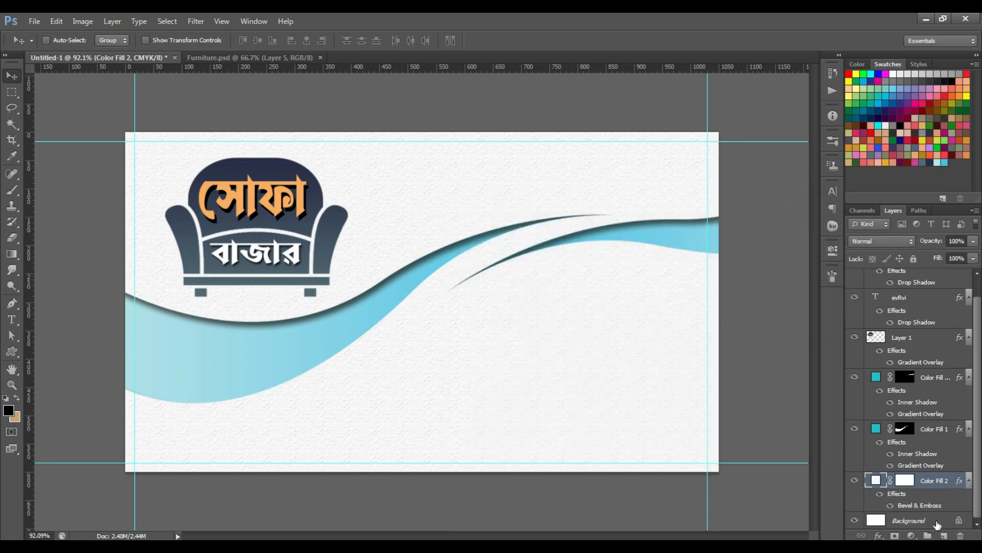
drag(936, 485, 945, 535)
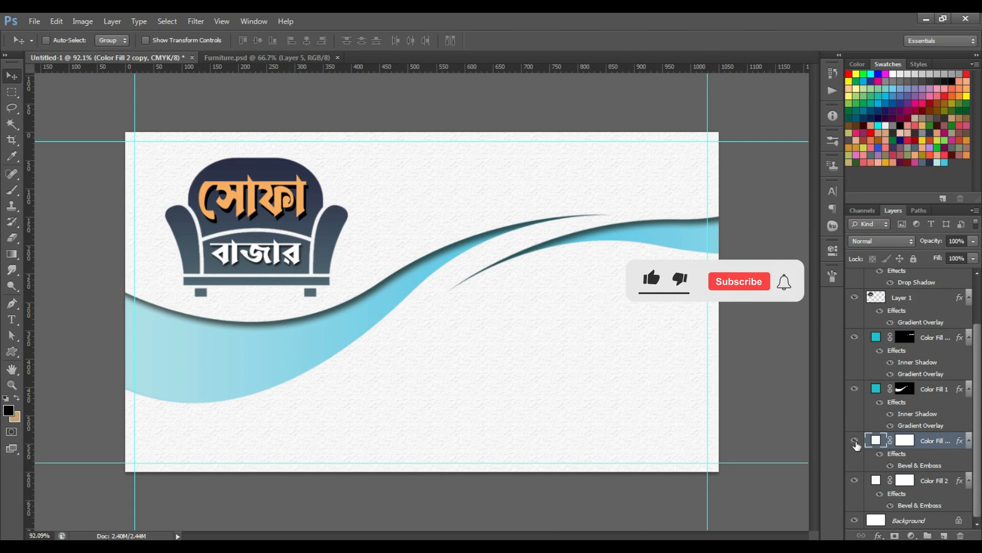
shift+click(936, 482)
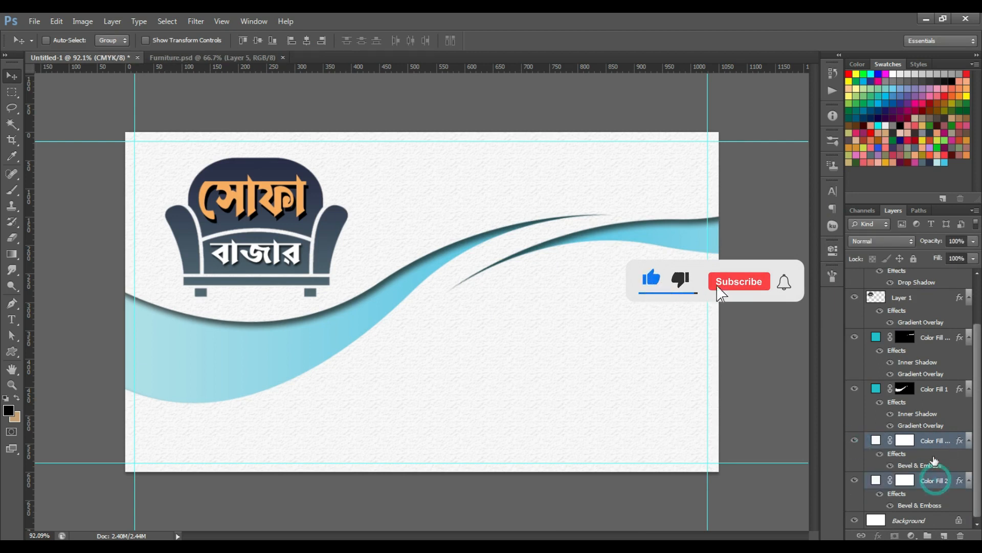
right_click(934, 458)
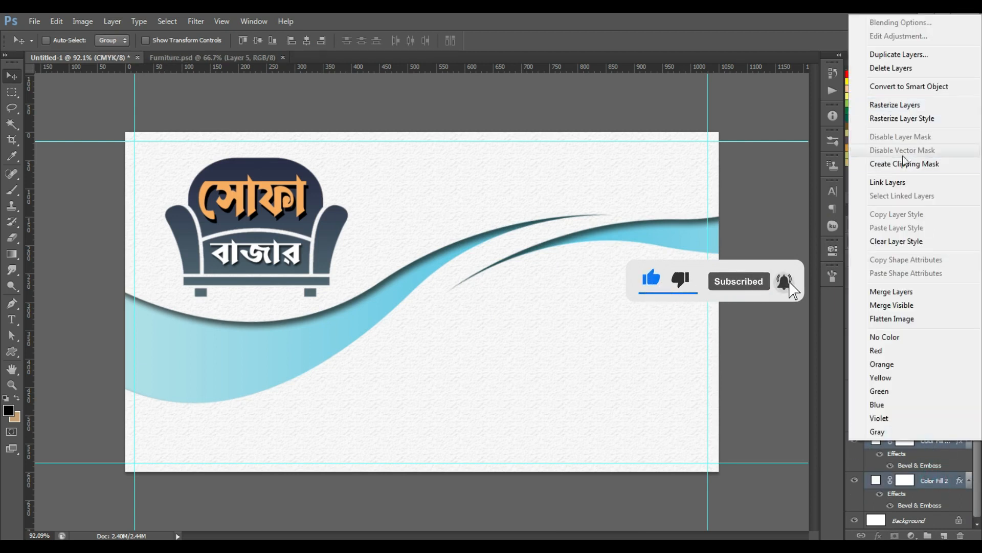
click(904, 293)
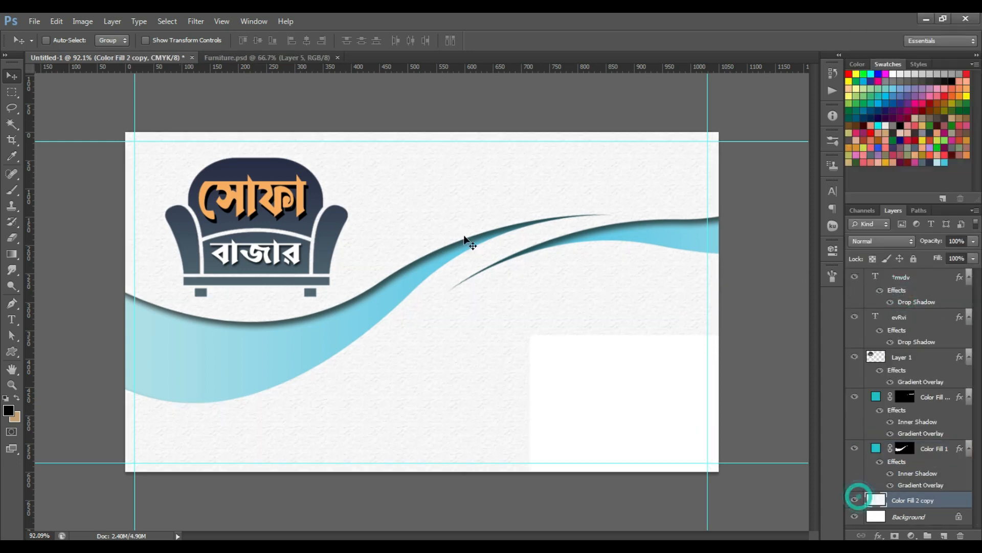
- Reposition the sofa picture lower on the card and remove its plain background with the Magic Wand at tolerance 32, then deselect
scroll(442, 247, up, 2)
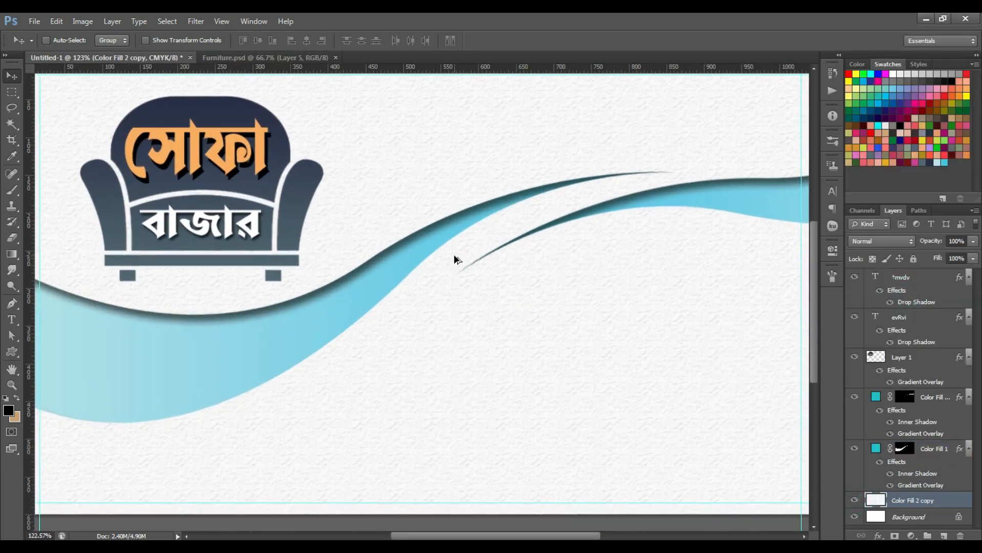
scroll(453, 253, down, 2)
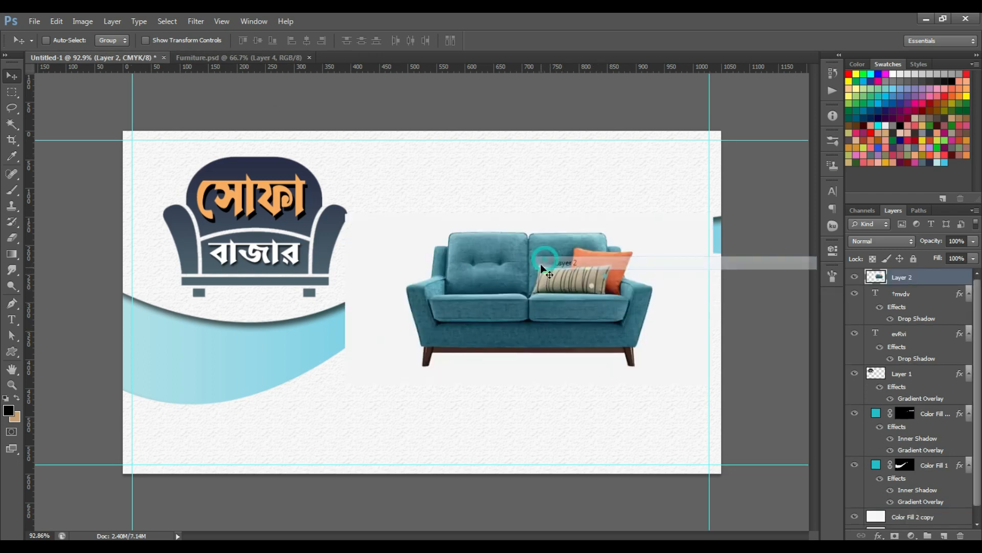
drag(543, 267, 513, 326)
click(11, 124)
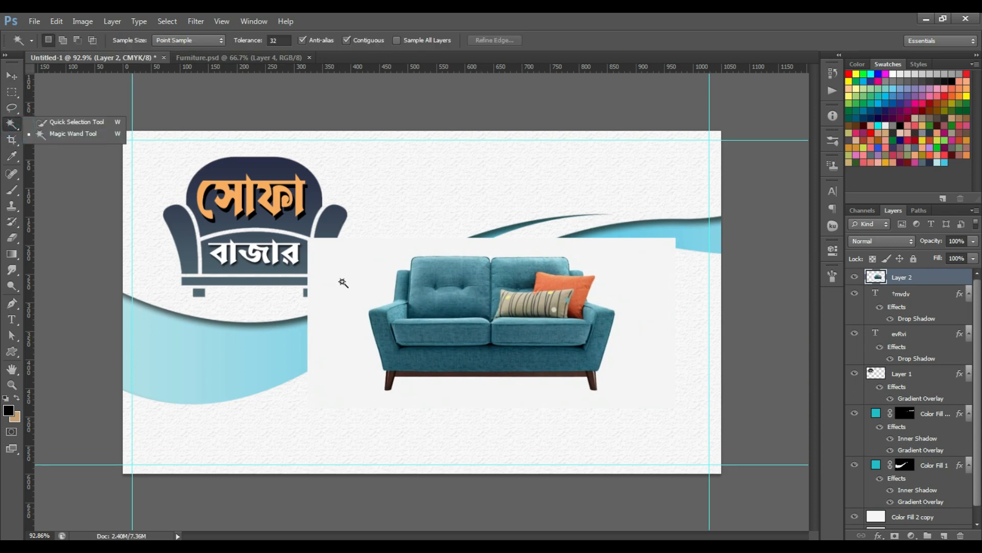
click(343, 283)
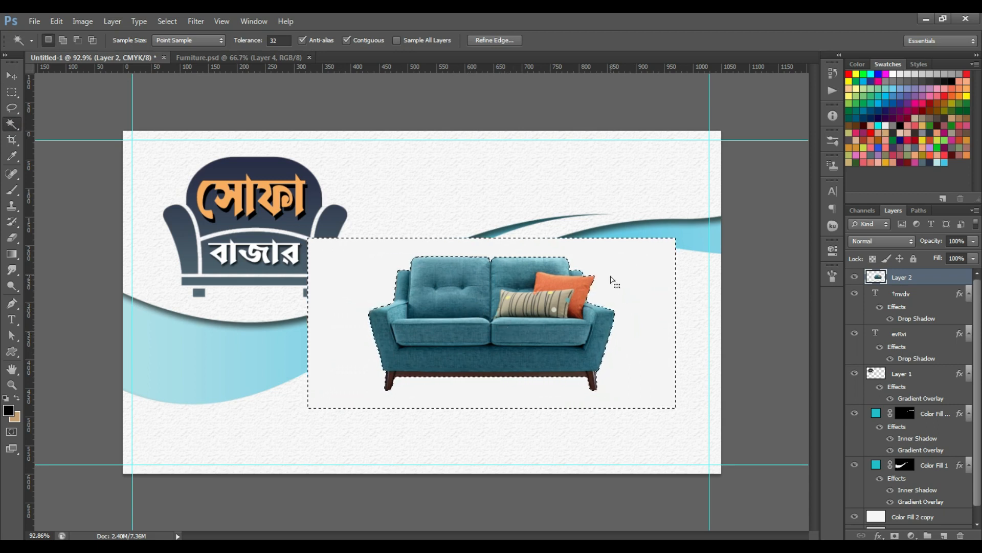
key(Delete)
key(ctrl+d)
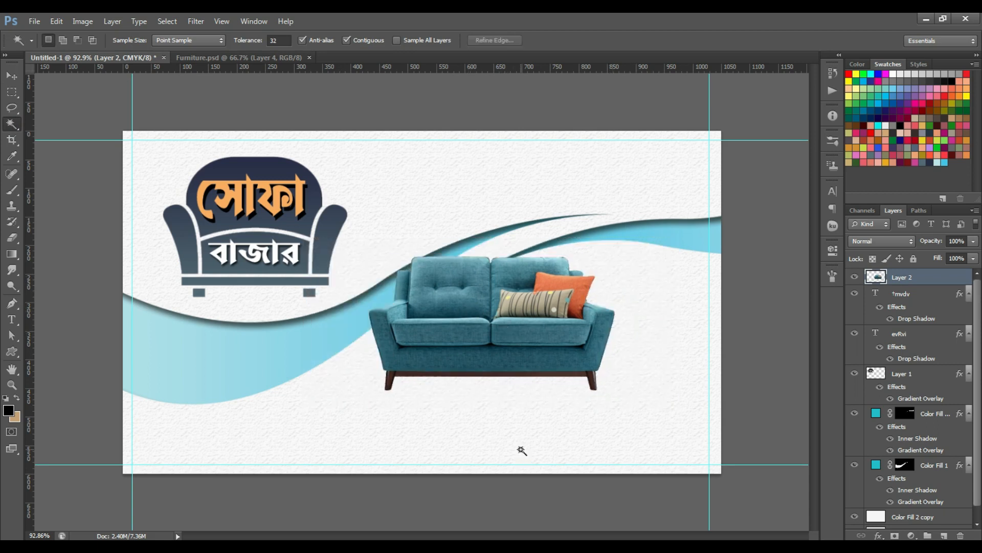
- Move the cut-out sofa below the wave on the card's right half and scale it down to about 88%
key(v)
right_click(515, 320)
click(515, 326)
drag(520, 327, 594, 335)
key(ctrl+t)
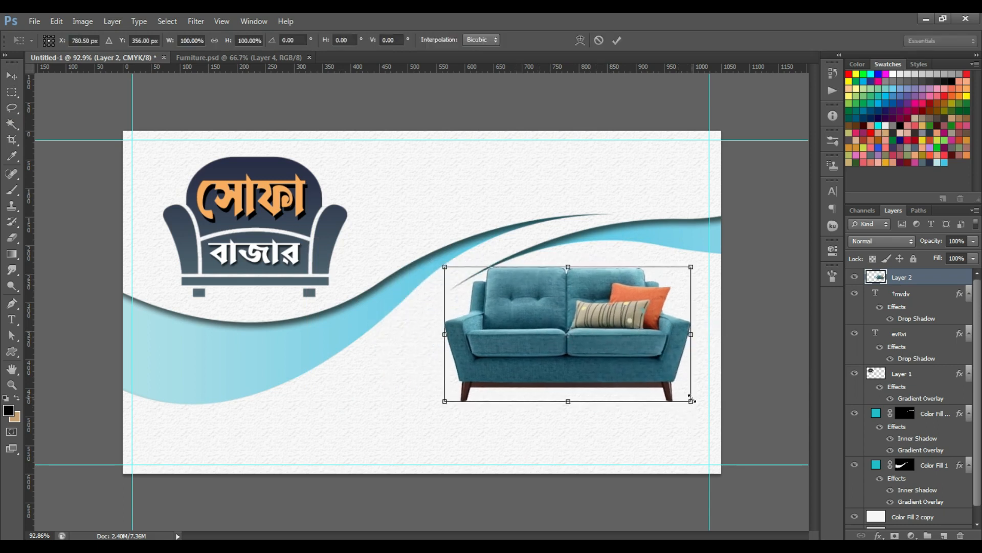
drag(692, 398, 676, 393)
drag(618, 323, 610, 320)
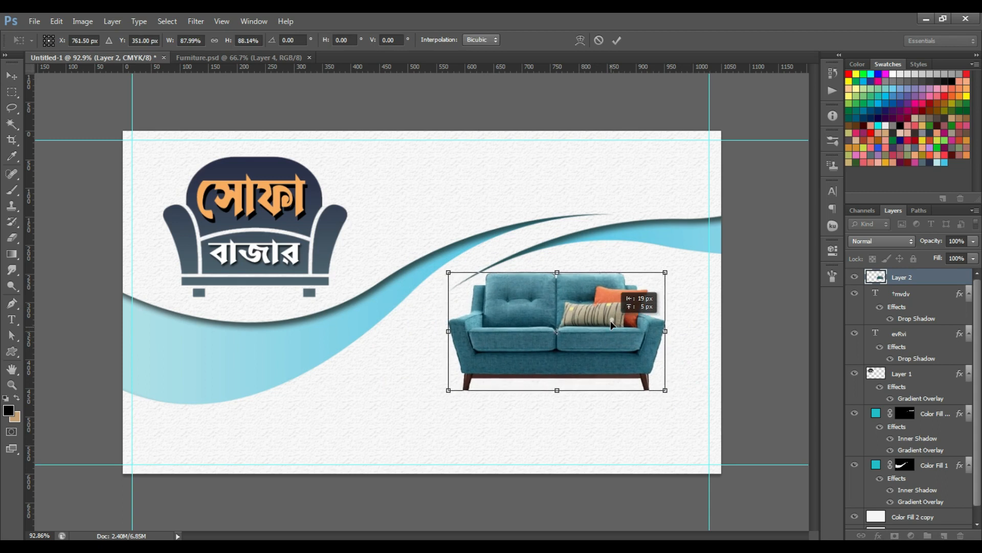
key(Return)
scroll(569, 323, down, 3)
scroll(566, 326, up, 3)
drag(581, 319, 586, 316)
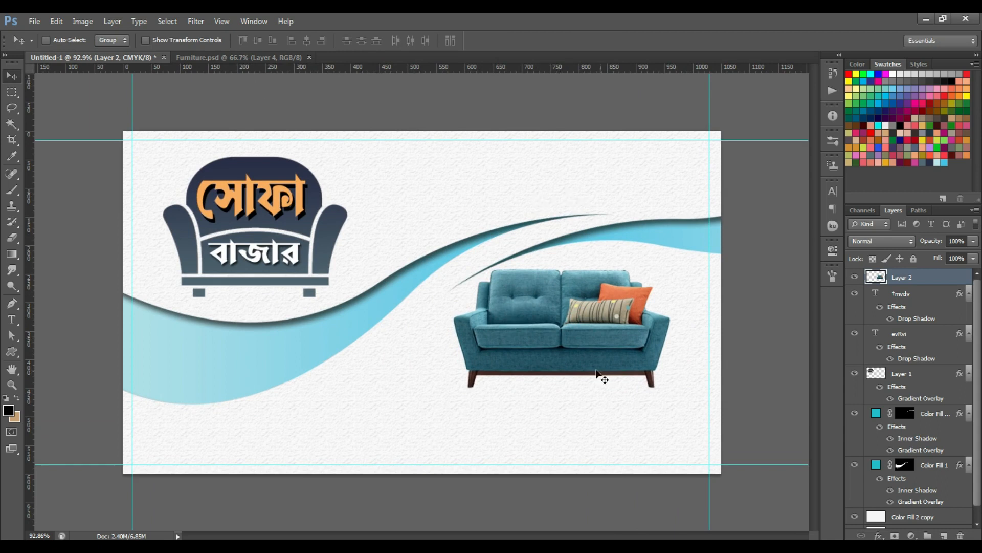
- Shift the sofa slightly down and to the left and enlarge it to about 103%
right_click(558, 331)
click(569, 338)
right_click(583, 327)
click(609, 335)
drag(608, 316, 604, 321)
key(ctrl+t)
drag(667, 395, 672, 396)
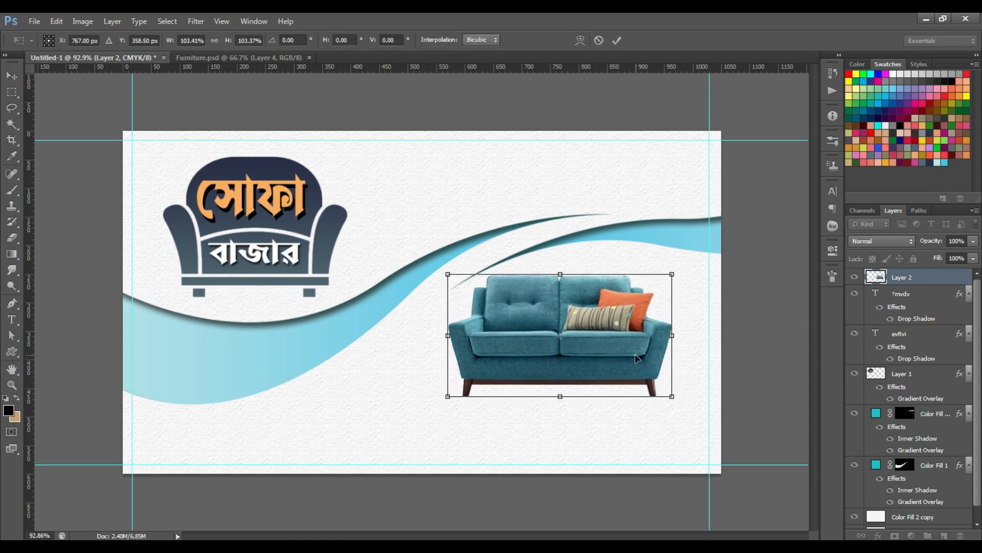
key(Return)
scroll(635, 355, down, 1)
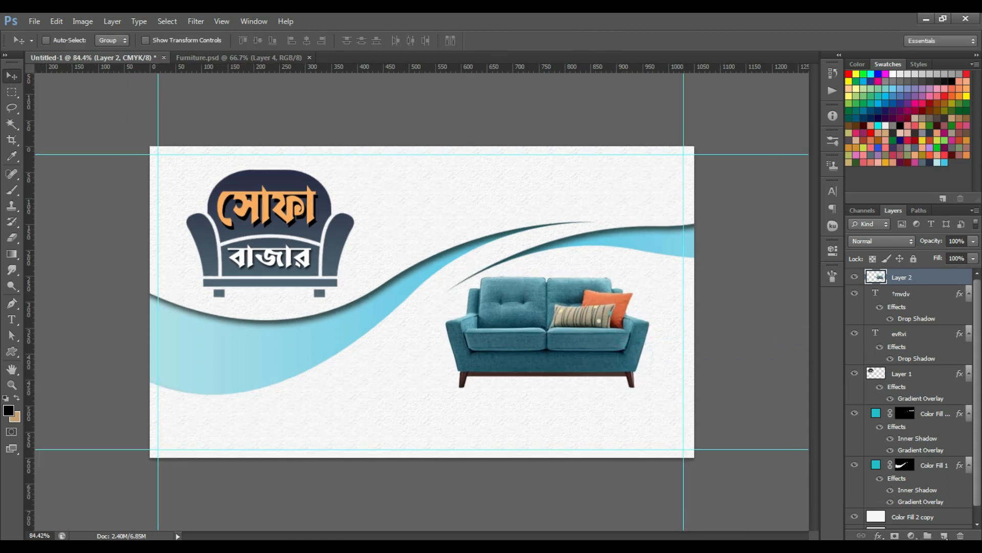
- Add a new layer beneath the sofa and paint one soft black spot with a brush of about 467 px
click(944, 536)
drag(919, 279, 920, 306)
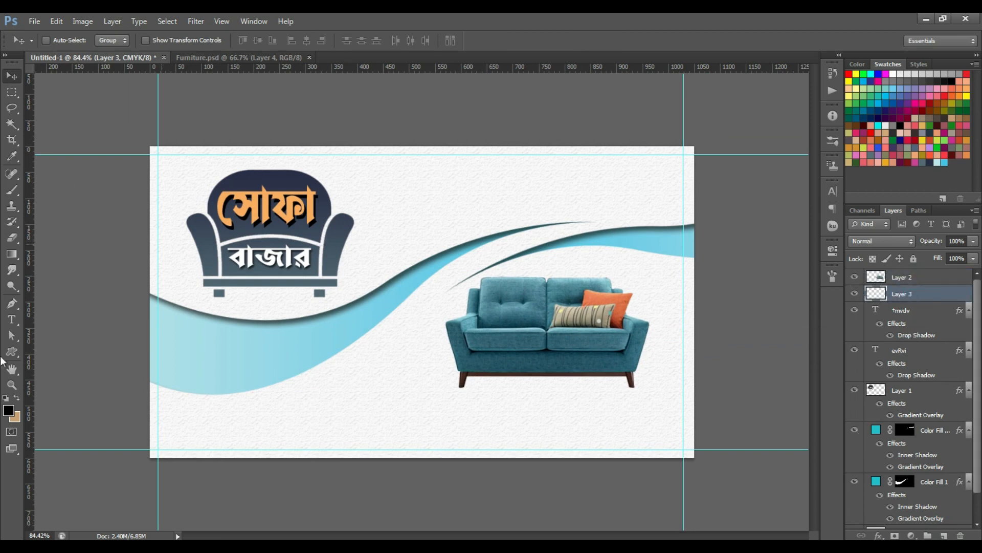
key(b)
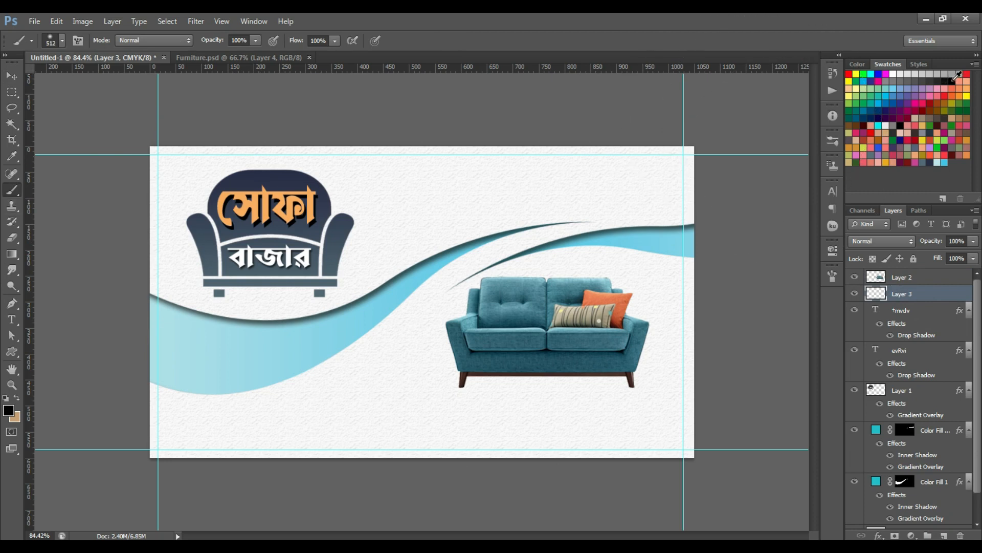
drag(549, 278, 532, 285)
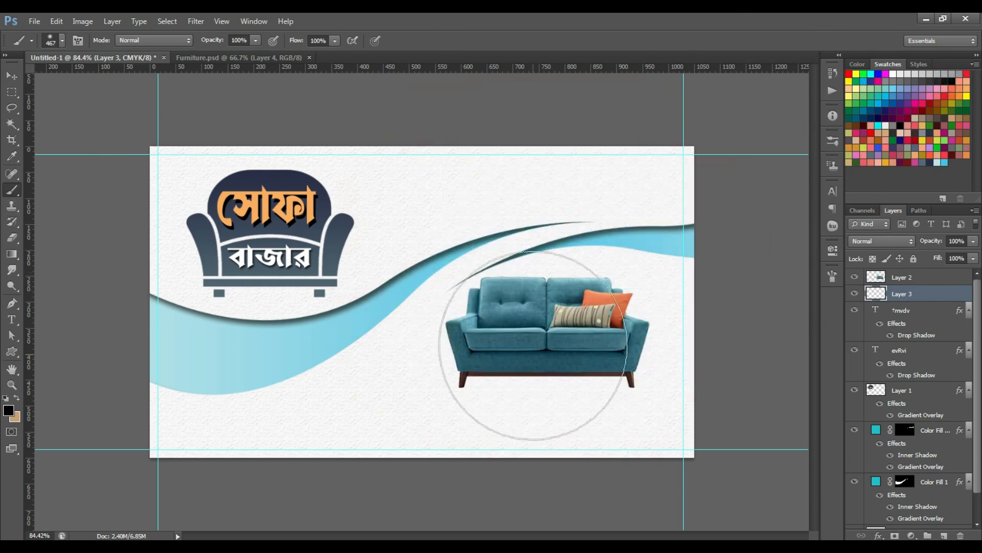
click(527, 272)
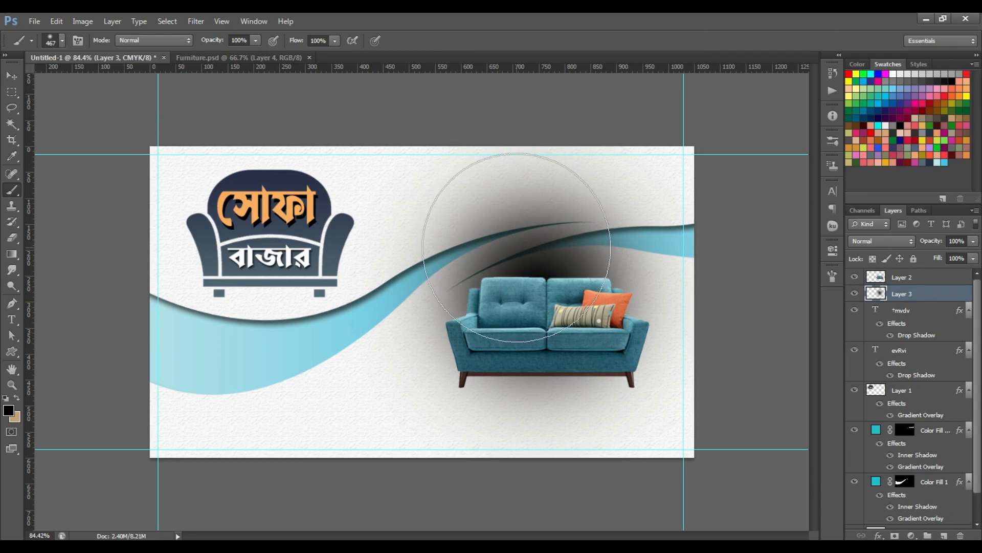
- Flatten the black spot into a thin shadow beneath the sofa, narrow it to about 89% width, and compare the card with and without it
click(11, 76)
key(ctrl+t)
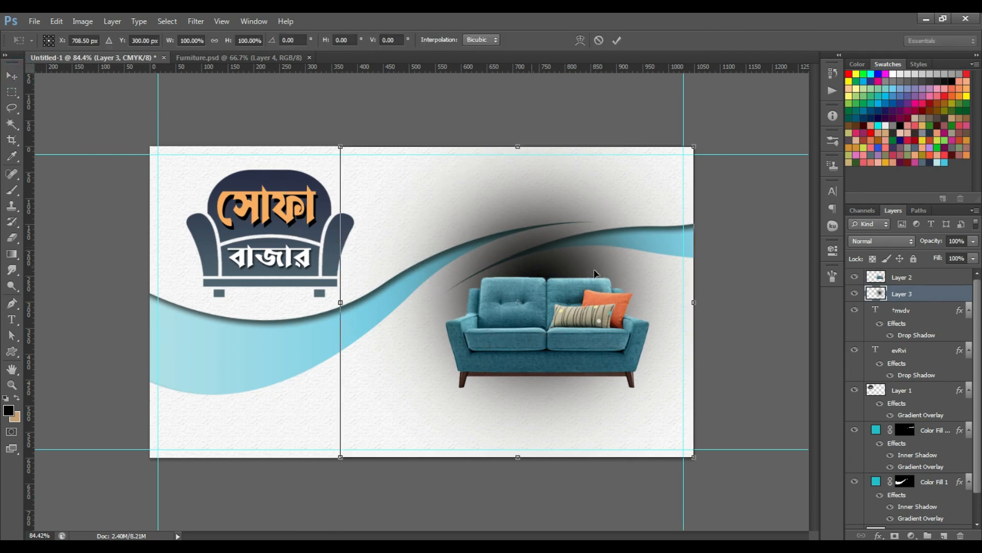
drag(518, 149, 542, 372)
key(Return)
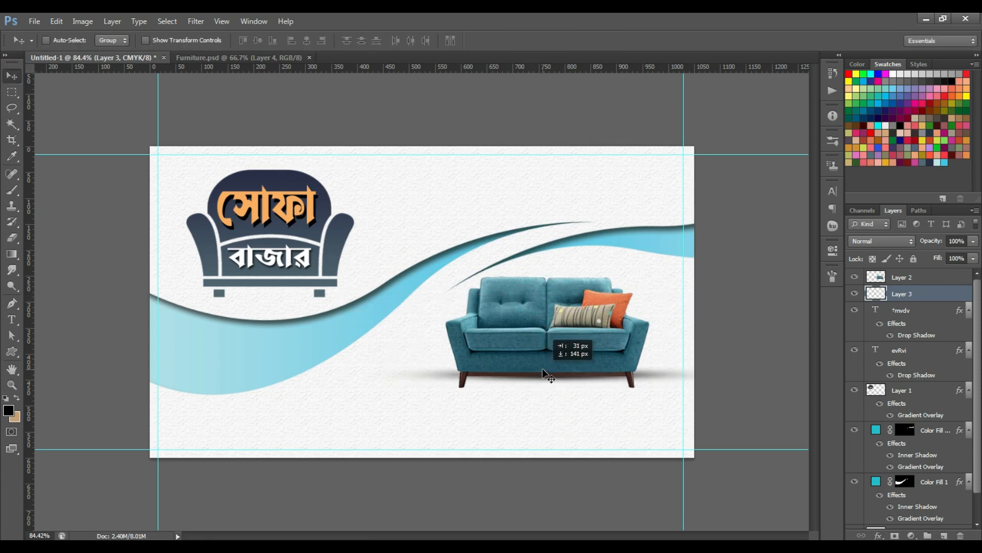
key(ctrl+t)
drag(708, 376, 689, 375)
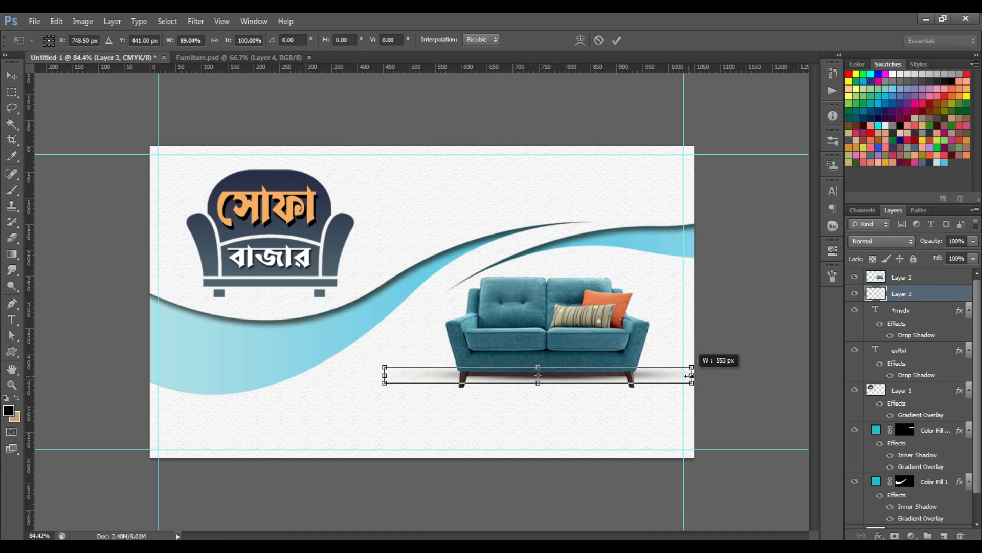
key(Return)
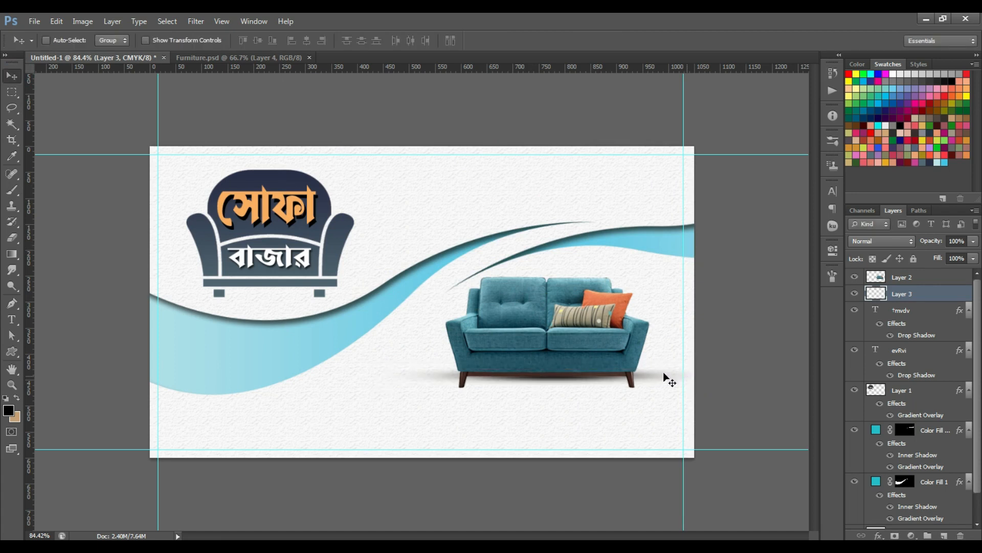
scroll(542, 364, down, 2)
scroll(541, 366, up, 4)
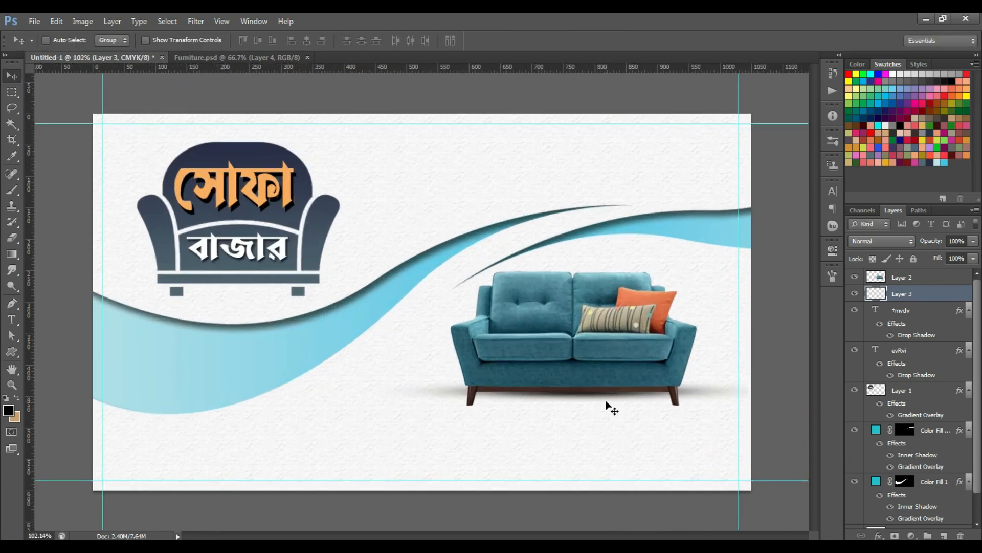
click(855, 294)
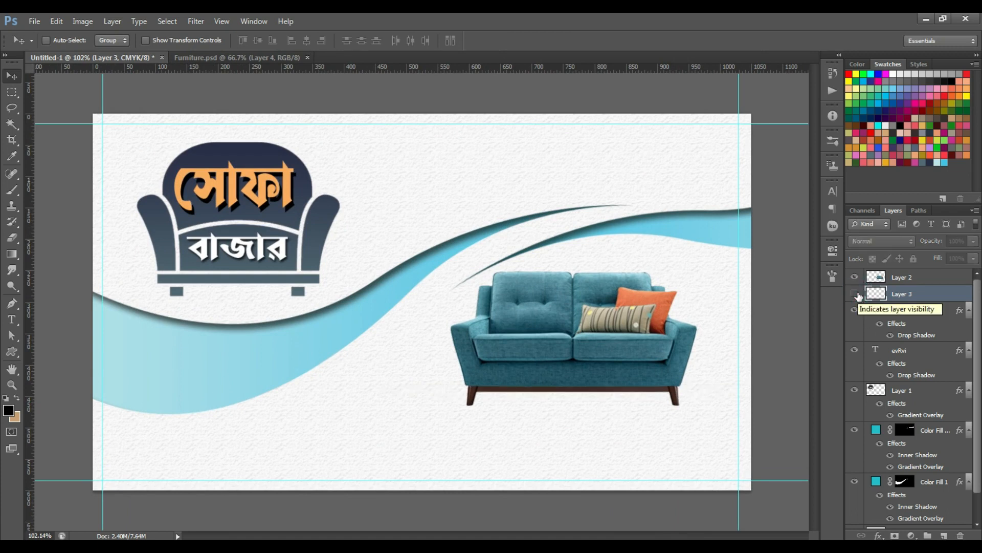
click(854, 294)
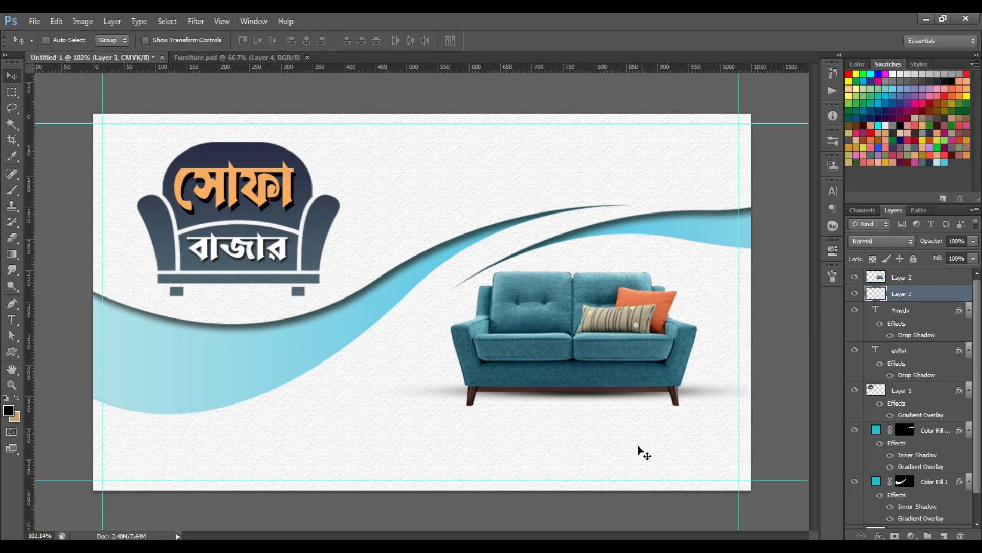
- Select the sofa and shadow layers together, link them and reposition them slightly on the card
right_click(586, 344)
shift+click(604, 346)
drag(649, 337, 666, 334)
click(862, 535)
drag(663, 314, 637, 316)
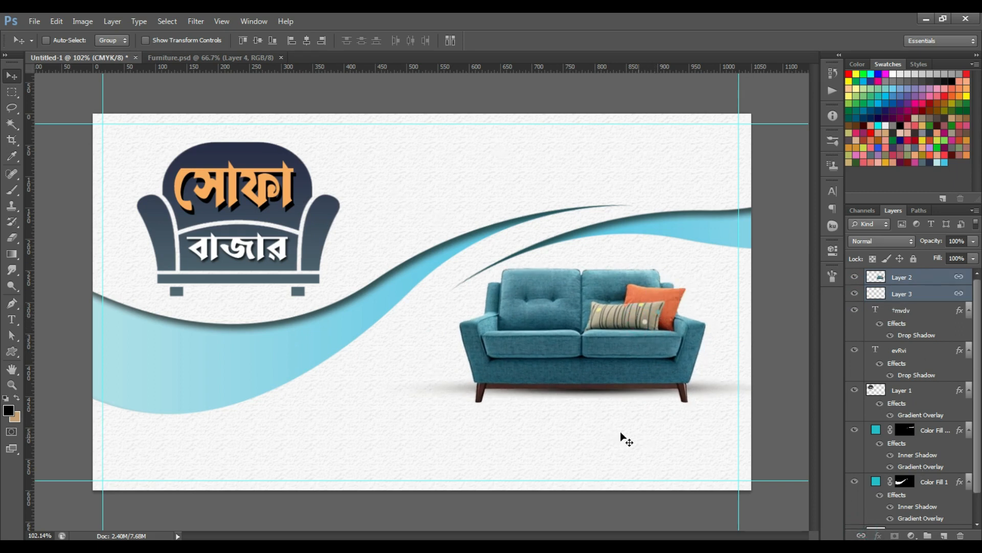
- Position the red wave artwork above the textured background and set its blend mode to Color
right_click(358, 467)
click(389, 430)
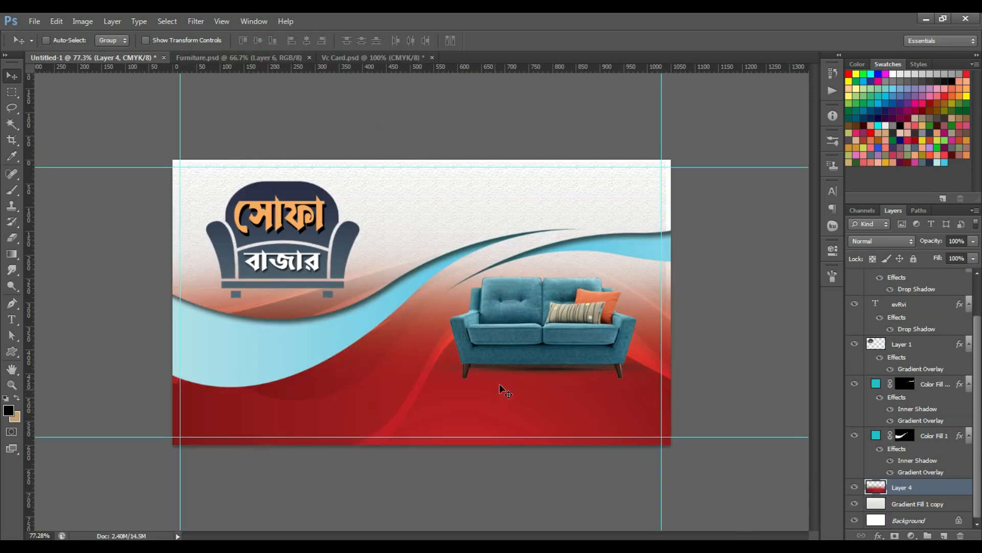
drag(499, 385, 469, 382)
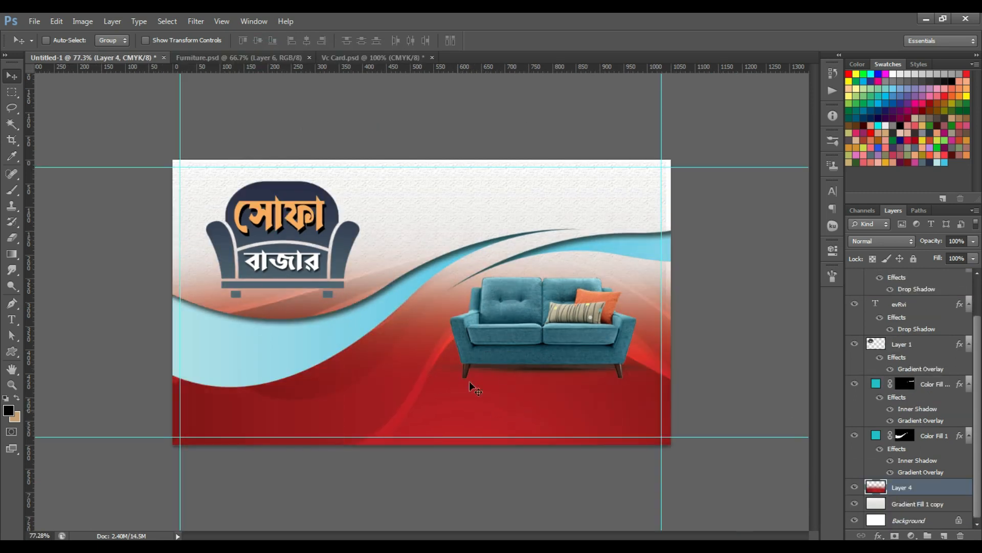
click(855, 487)
click(855, 487)
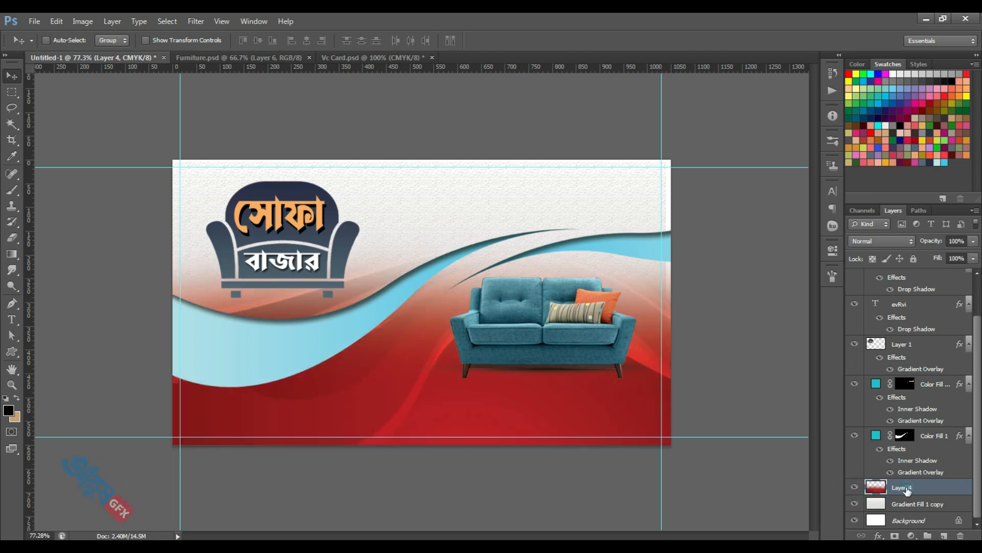
click(874, 241)
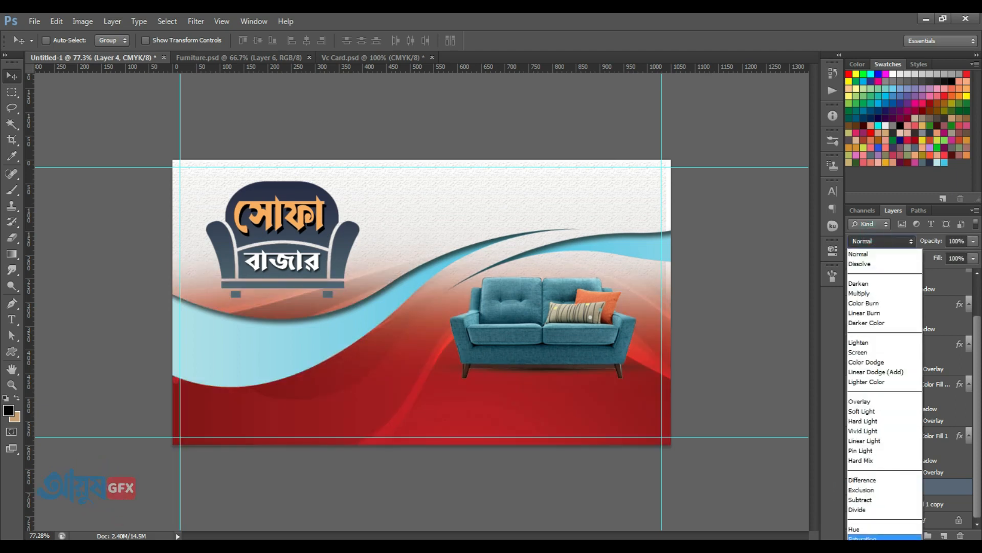
click(865, 548)
click(587, 401)
- Nudge the textured gradient background layer to the right until it fills the white gap at the card's right edge
scroll(551, 399, up, 5)
scroll(551, 399, up, 1)
drag(563, 426, 450, 177)
drag(638, 222, 649, 225)
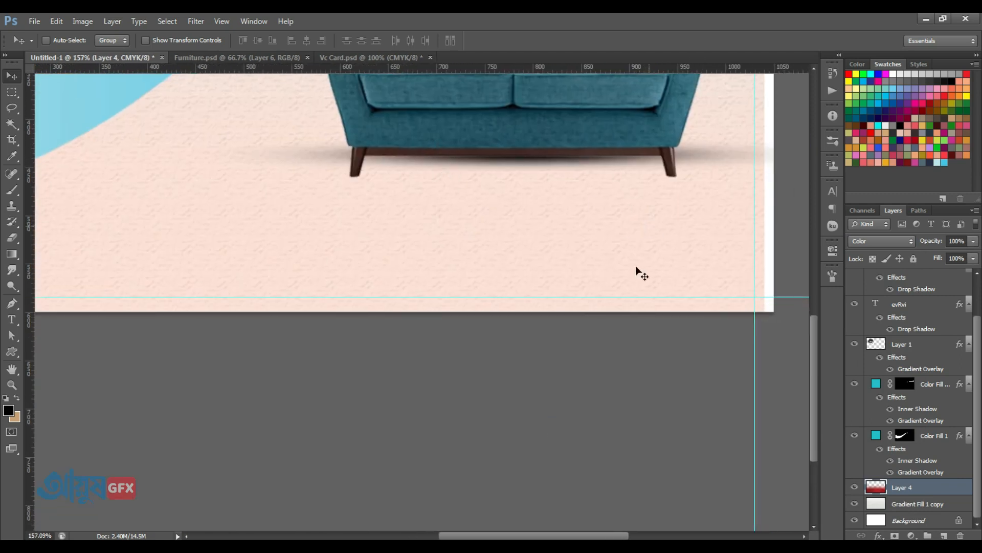
click(901, 502)
key(Right)
key(Right)
key(Right)
key(Right)
key(Right)
key(Right)
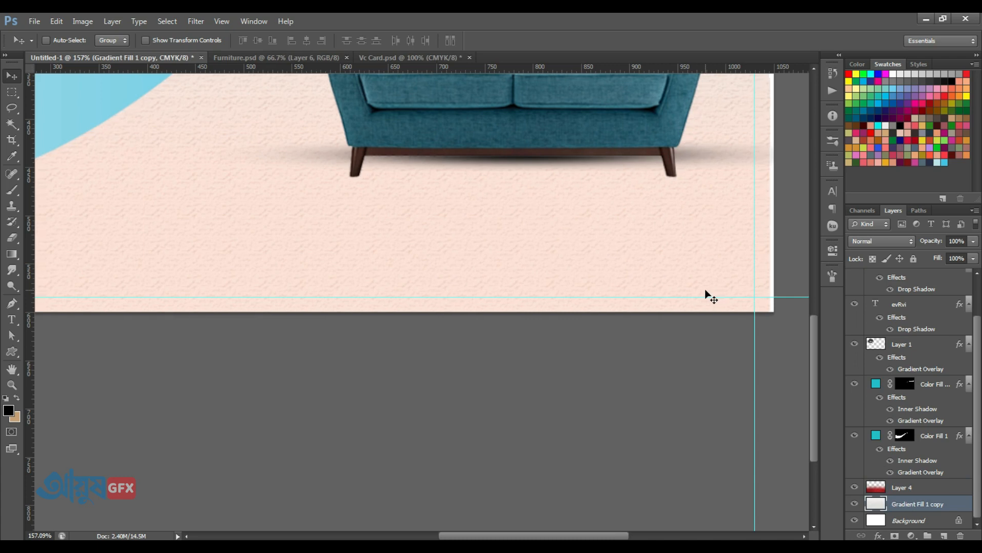
key(Right)
key(Right)
key(Right)
key(Right)
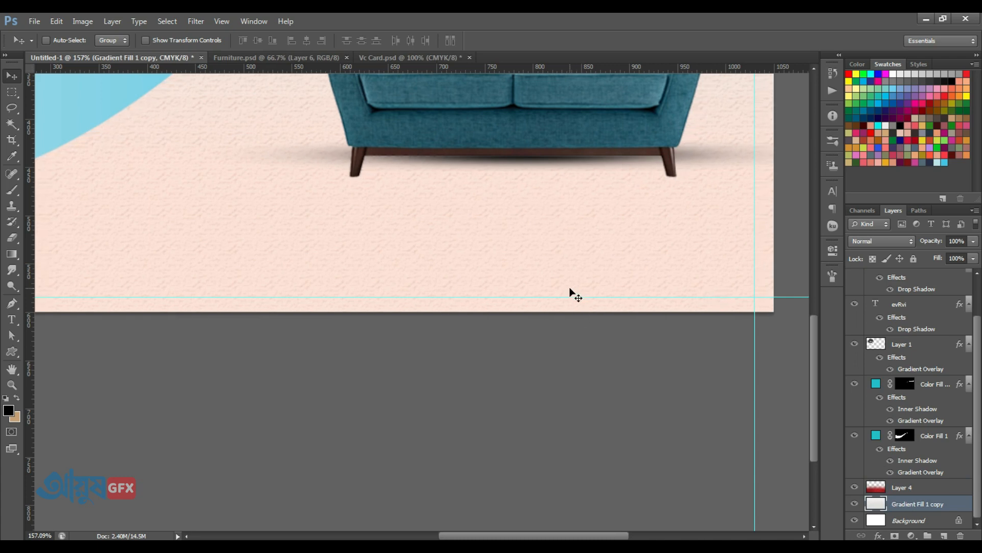
key(ctrl+0)
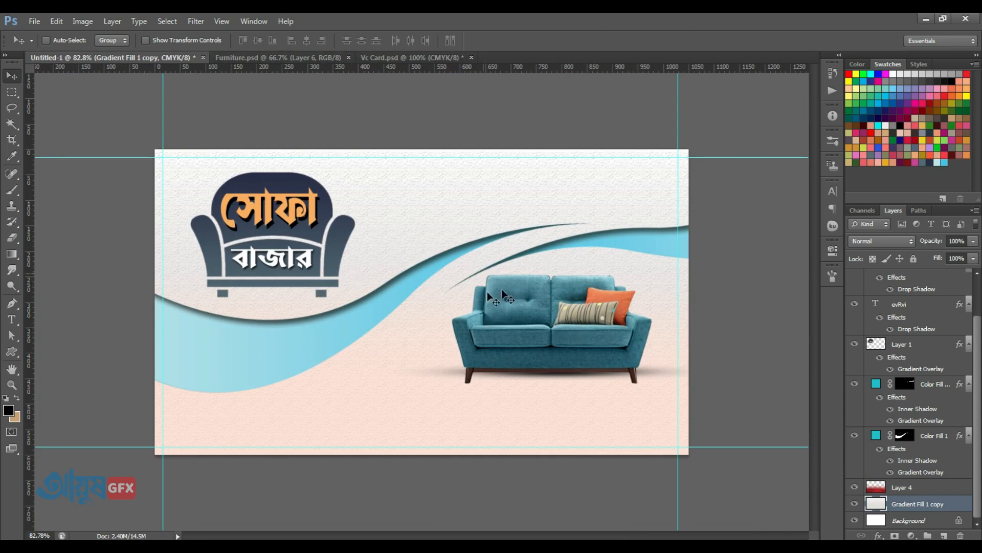
- Place the ornamental pattern at 35% opacity above the large wave's layer and position it over the card's left part
right_click(299, 351)
click(303, 344)
drag(292, 360, 291, 296)
key(ctrl+z)
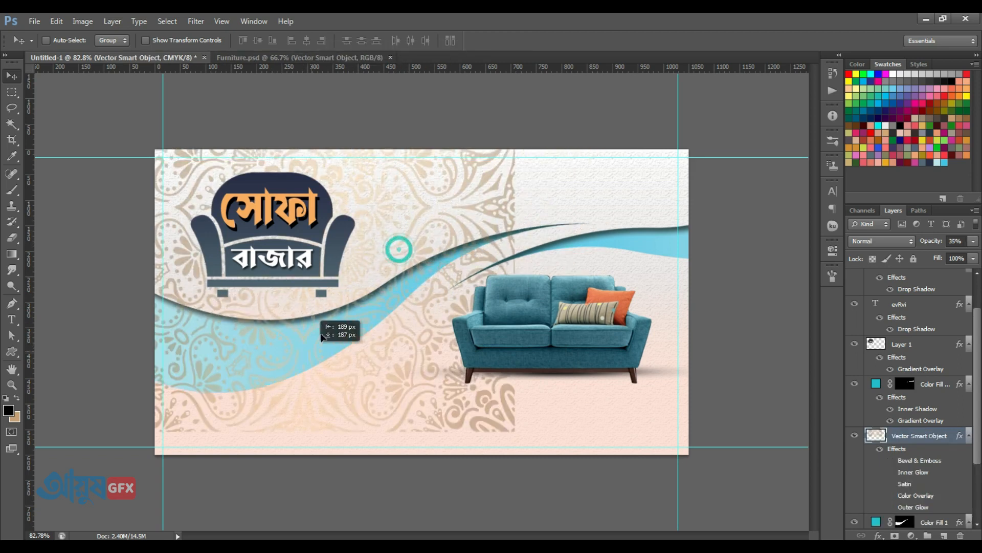
drag(301, 330, 319, 377)
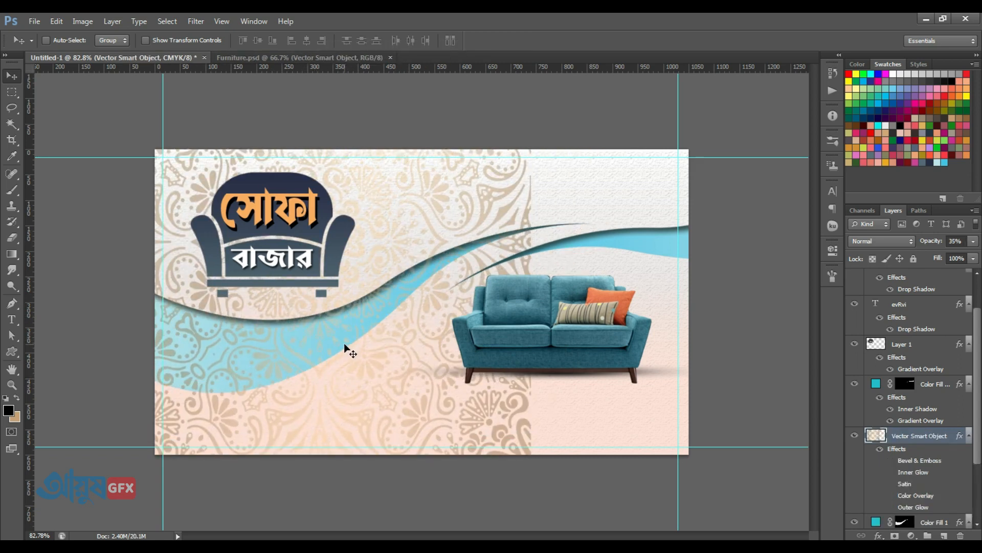
drag(349, 343, 387, 327)
- Scale the ornamental pattern down slightly over the left part of the card with Free Transform
key(ctrl+t)
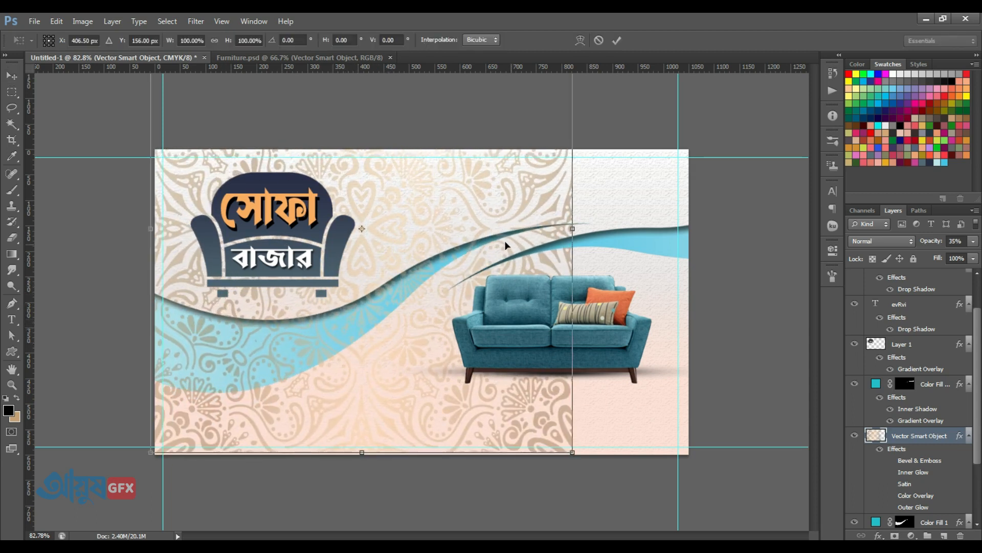
scroll(506, 246, down, 3)
drag(537, 85, 541, 87)
key(Return)
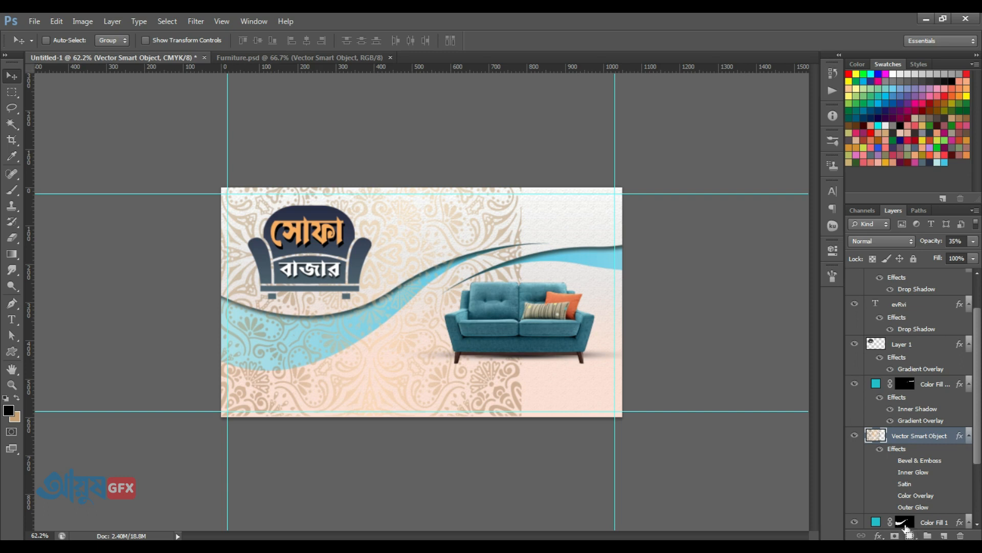
- Copy the ornamental pattern to a new layer within the large wave's mask selection and delete the original pattern layer
scroll(903, 517, down, 2)
ctrl+click(905, 491)
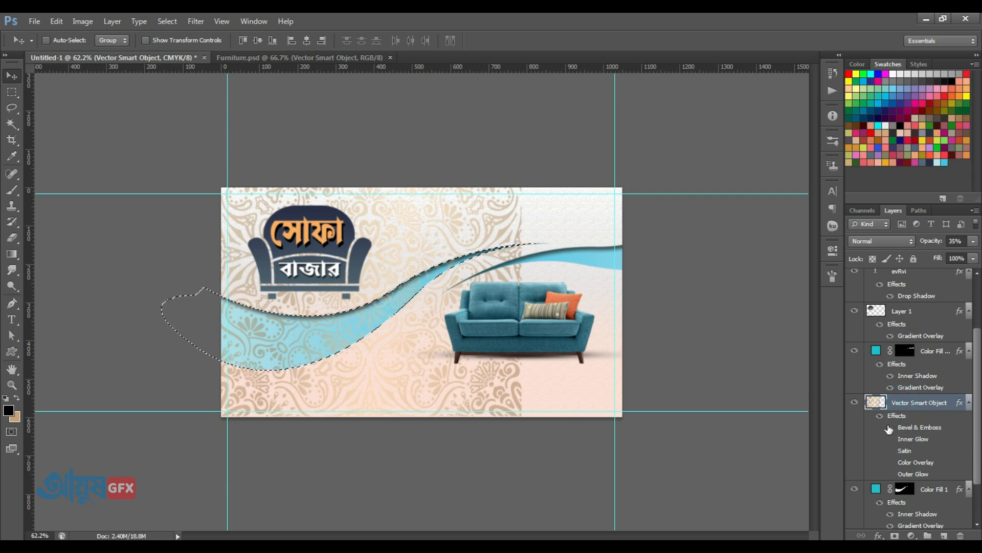
key(ctrl+j)
drag(915, 495, 960, 535)
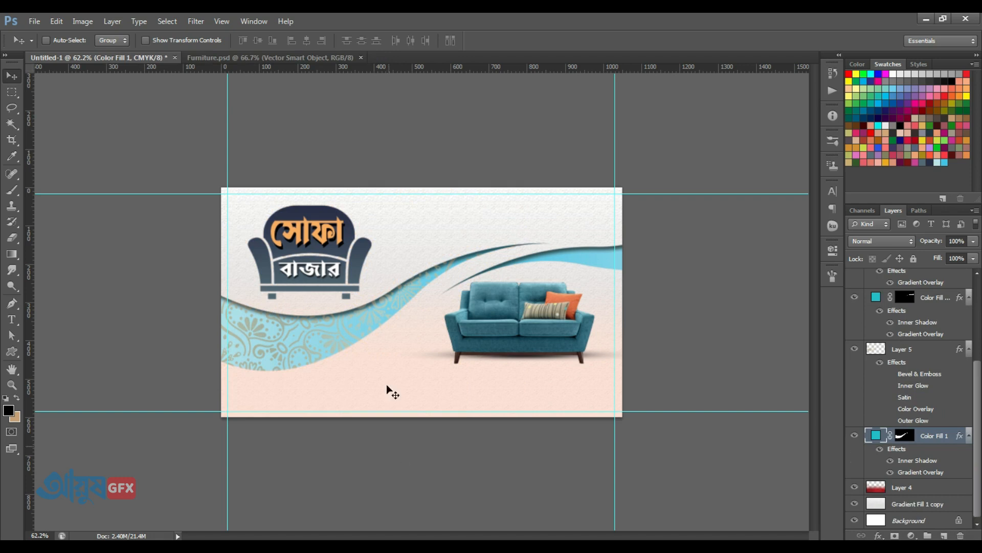
- Apply a white (ffffff) Color Overlay at 100% opacity to the clipped ornamental pattern layer on the large wave
scroll(310, 378, up, 5)
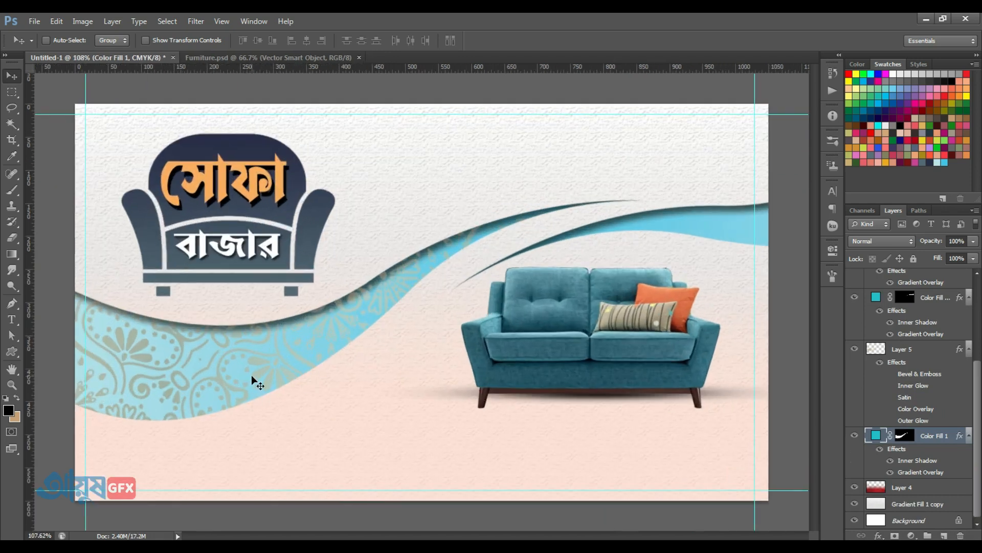
ctrl+click(257, 364)
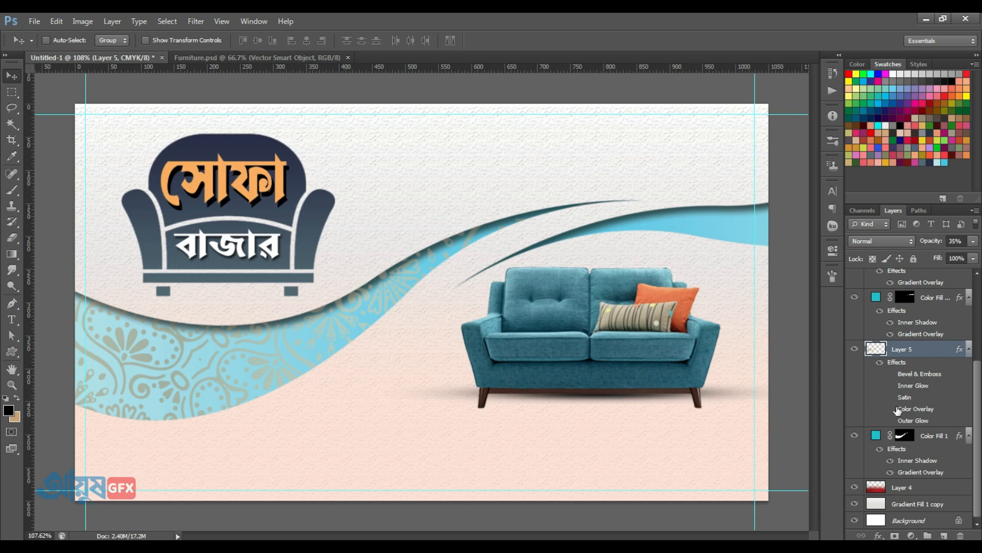
double_click(915, 410)
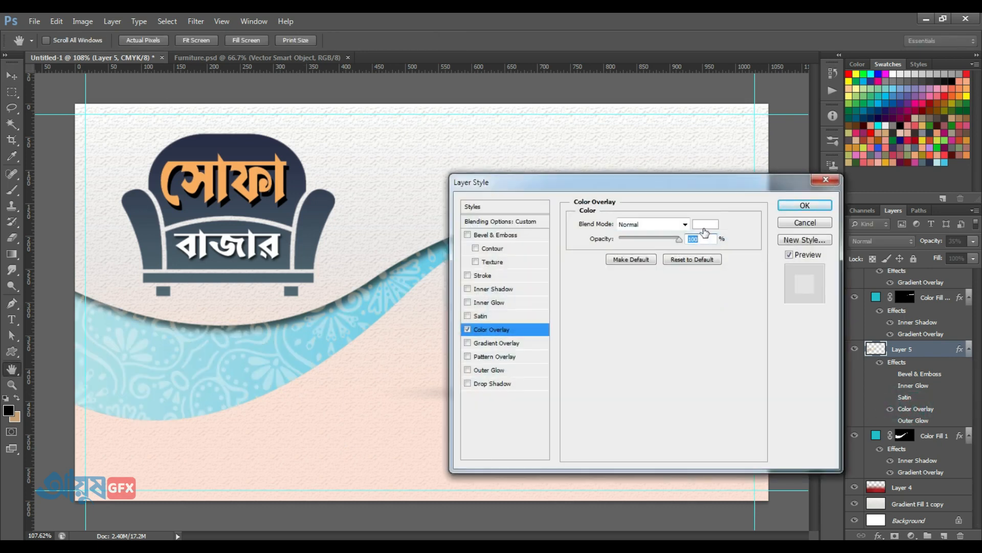
click(705, 226)
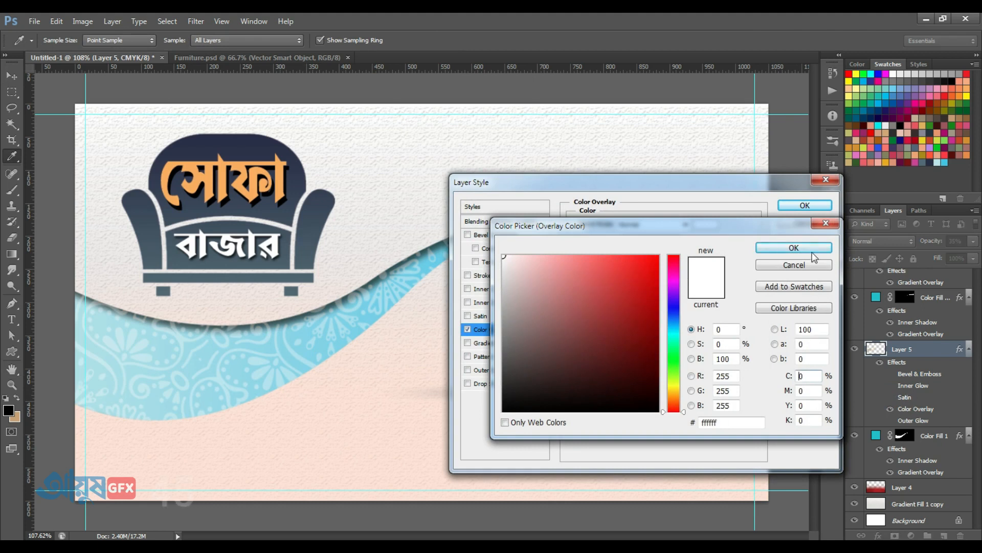
click(812, 250)
click(805, 206)
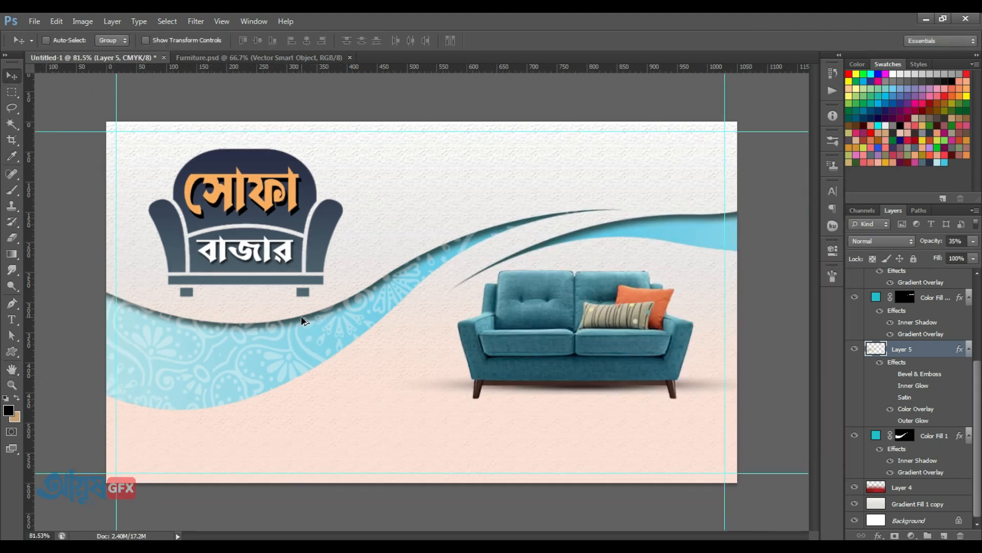
- Change the end stop of the large wave's Gradient Overlay to the deeper blue 1cadd5
key(ctrl+minus)
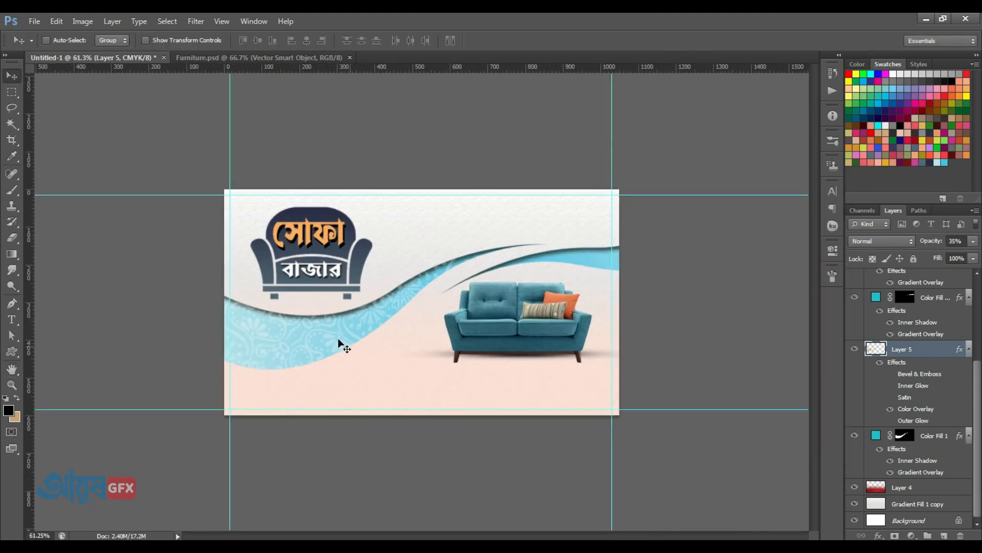
double_click(914, 474)
drag(628, 182, 670, 174)
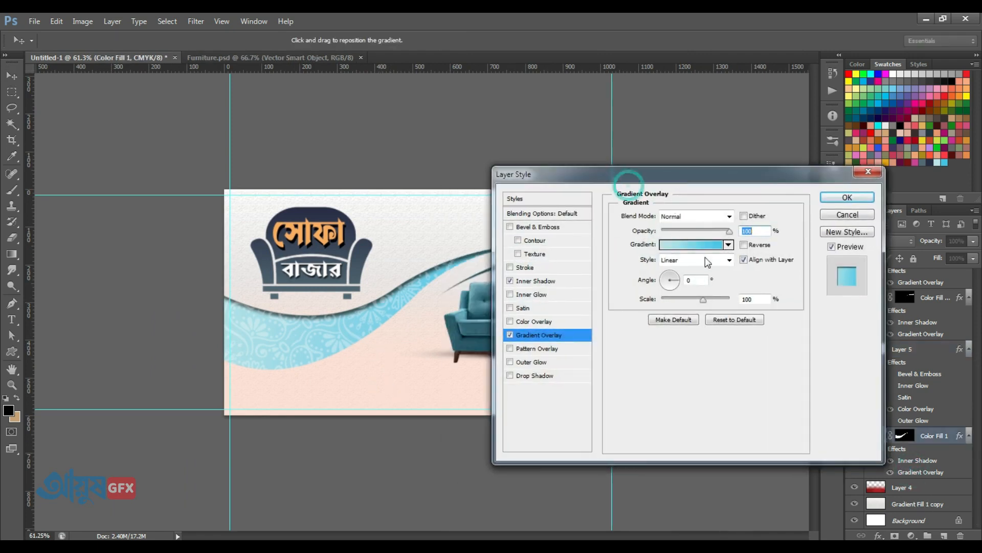
click(693, 244)
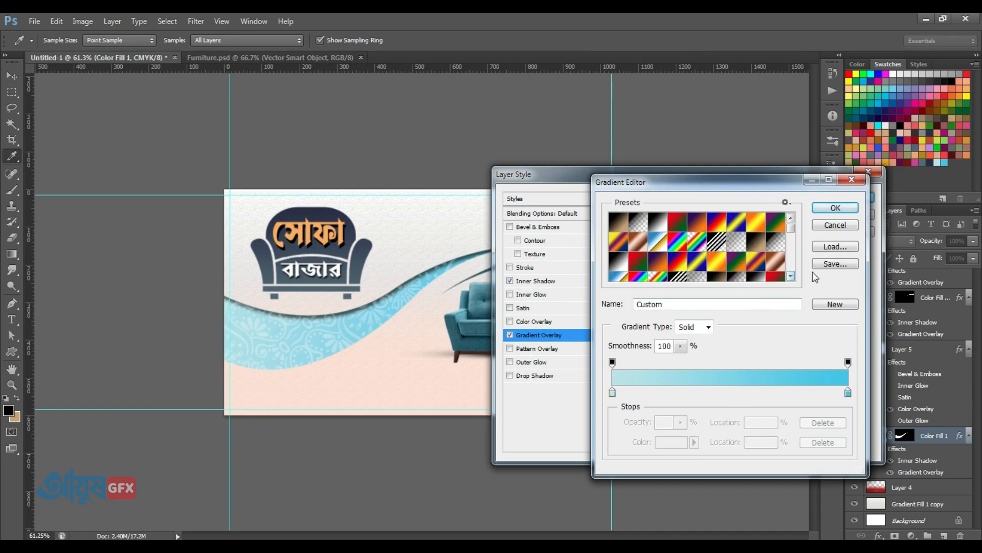
click(848, 393)
click(669, 446)
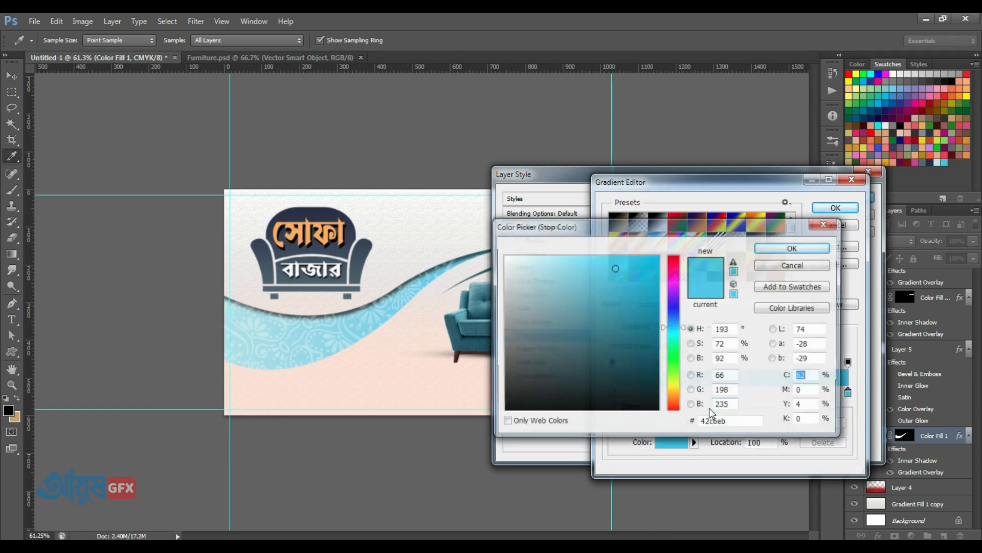
click(632, 275)
drag(632, 275, 638, 281)
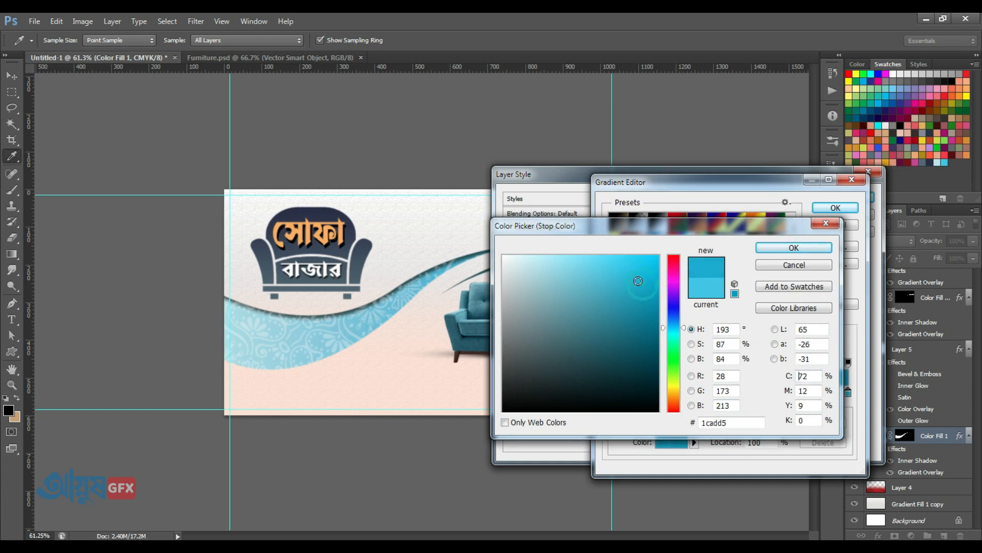
click(815, 248)
- Set the start stop of the large wave's Gradient Overlay to light blue a4dee6 and apply the layer style
click(612, 393)
click(672, 442)
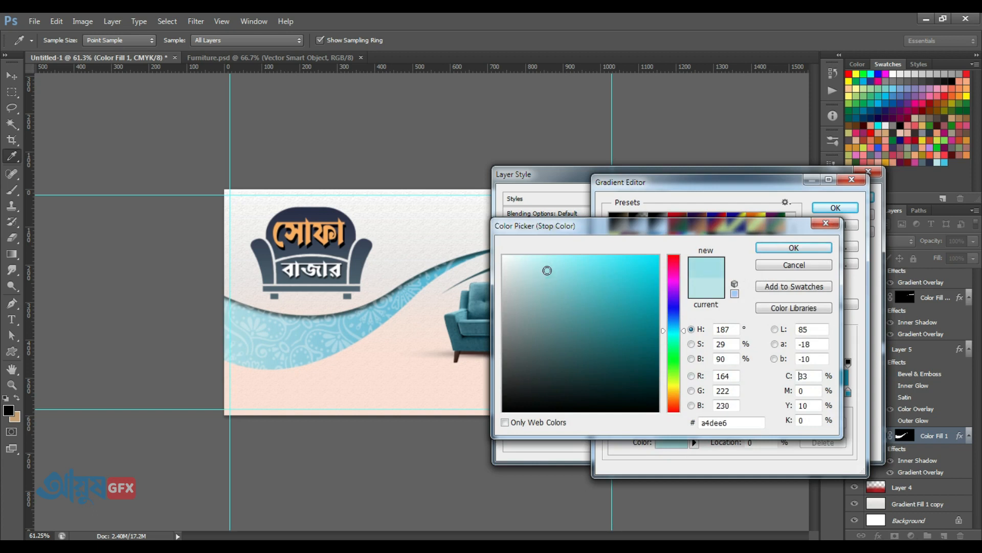
click(793, 248)
click(835, 208)
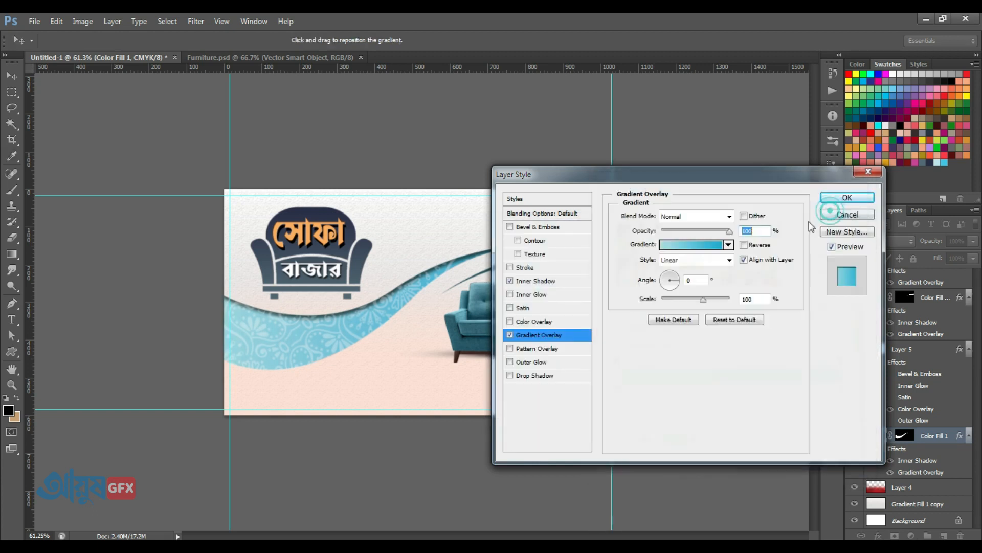
click(826, 198)
scroll(409, 231, up, 2)
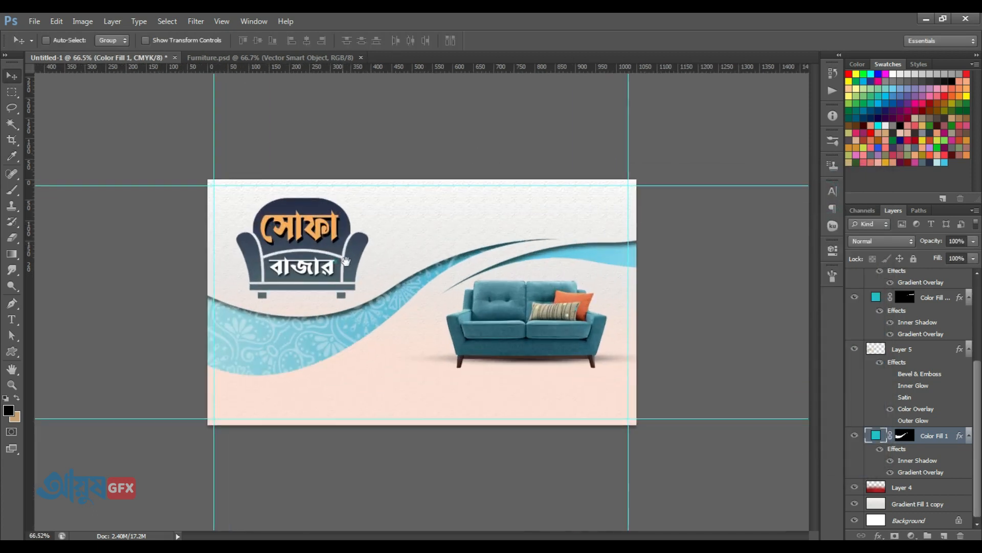
- Position the proprietor's name at the card's upper right and place the mobile number beneath it, scaled to about 91%
scroll(386, 243, up, 4)
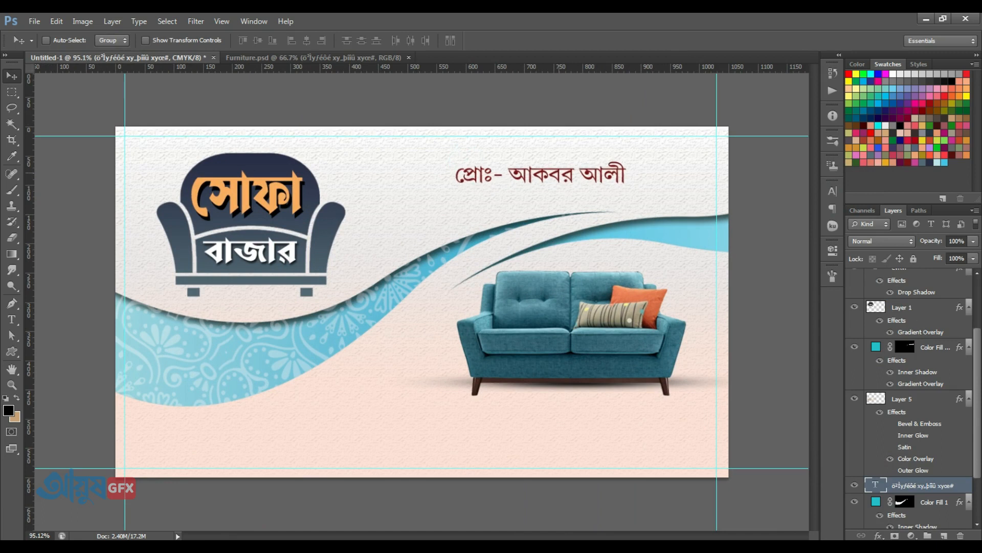
drag(563, 195, 615, 165)
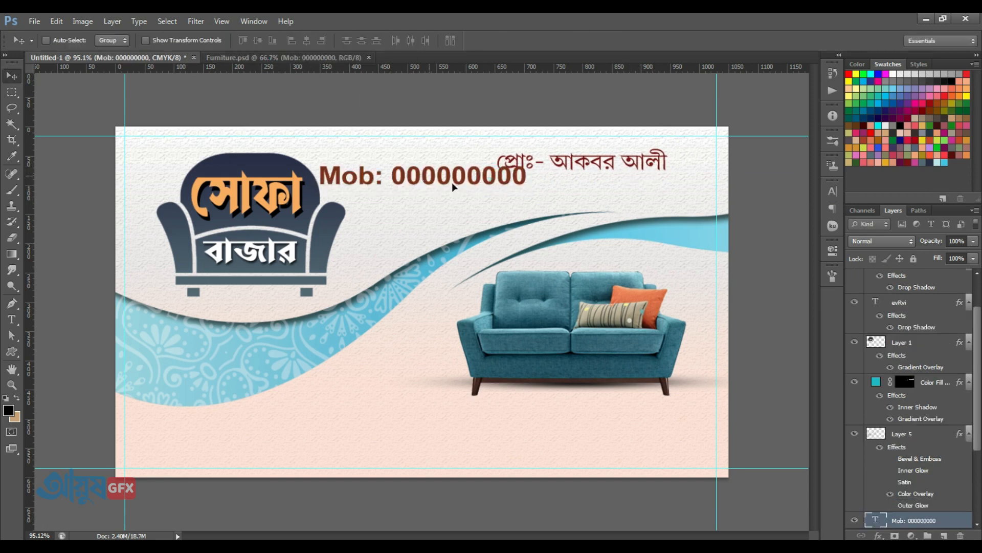
drag(453, 187, 579, 185)
key(ctrl+t)
drag(468, 171, 482, 173)
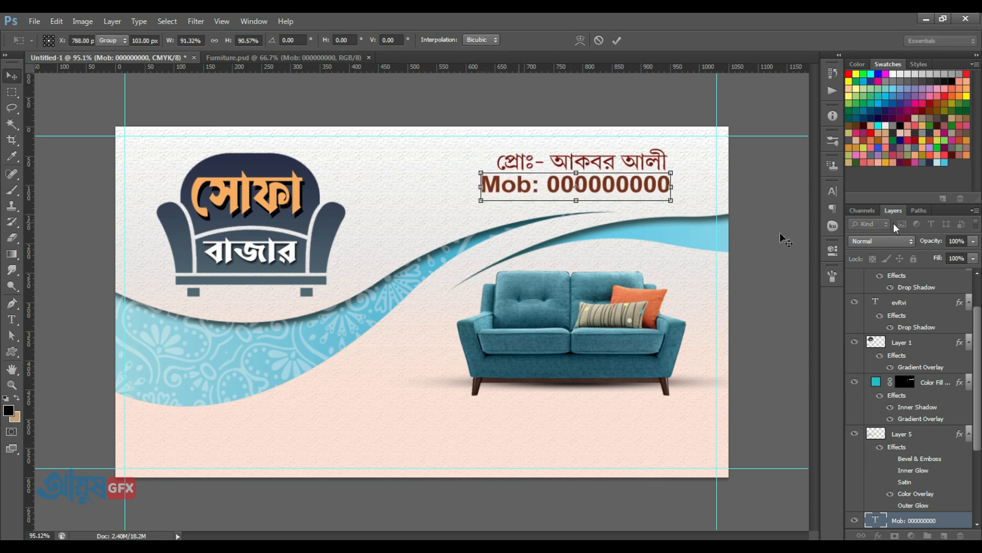
key(Return)
- Set the mobile number text to Arial Regular and color it black (000000)
click(833, 191)
click(808, 200)
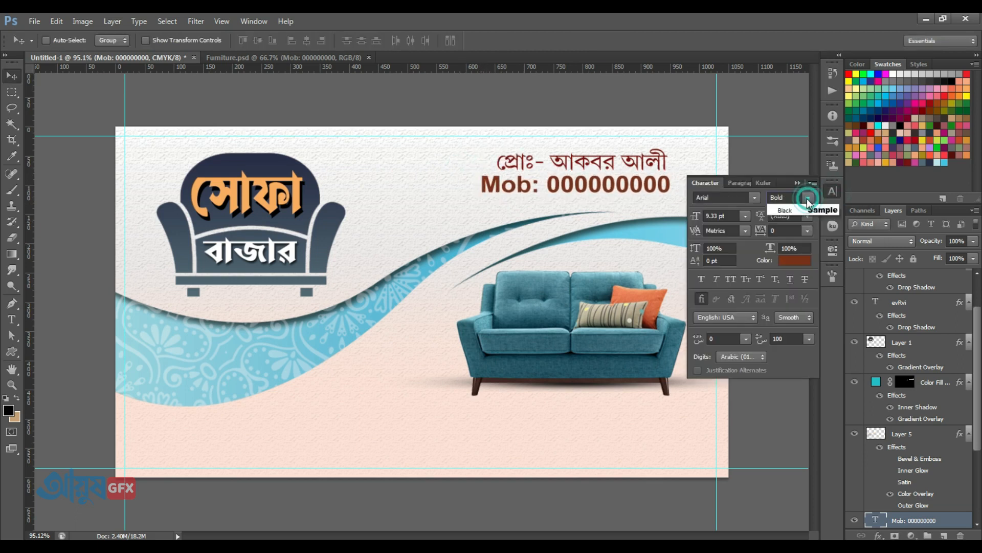
click(794, 223)
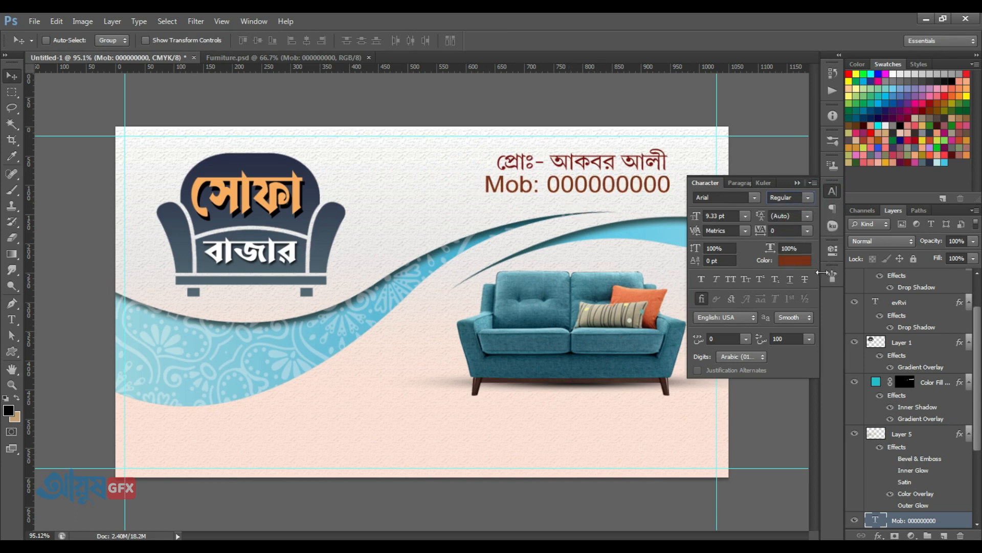
click(794, 260)
drag(609, 327, 659, 411)
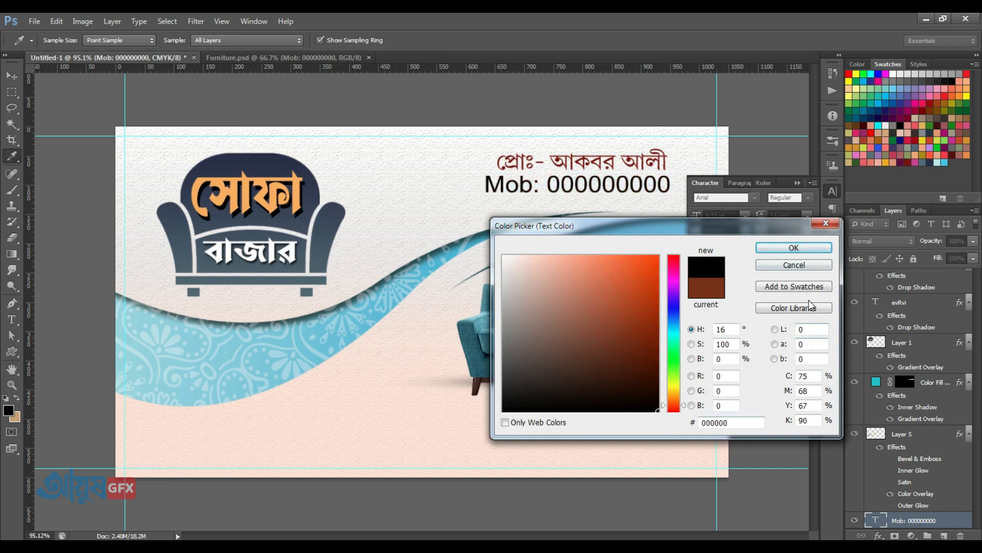
click(794, 248)
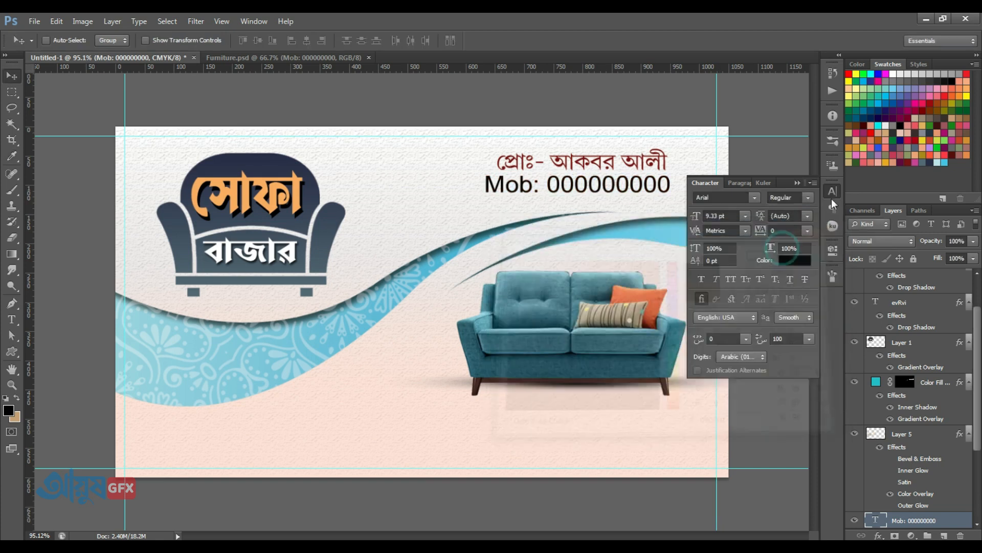
click(833, 192)
- Scale the mobile number down slightly to match the width of the proprietor's name line above it
key(v)
key(ctrl+t)
drag(671, 201, 665, 198)
key(Return)
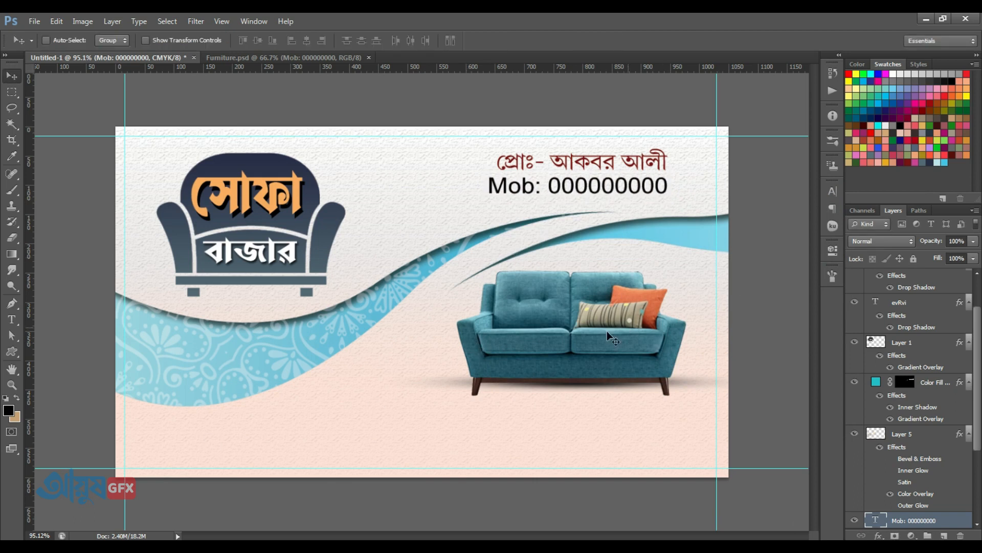
- Add the text "সমস্ত রকমের সোফা সুলভ মূল্যে খুচরা ও পাইকারী বিক্রয় করা হয়।" above the proprietor's name layer and position it below the sofa
right_click(626, 175)
click(655, 176)
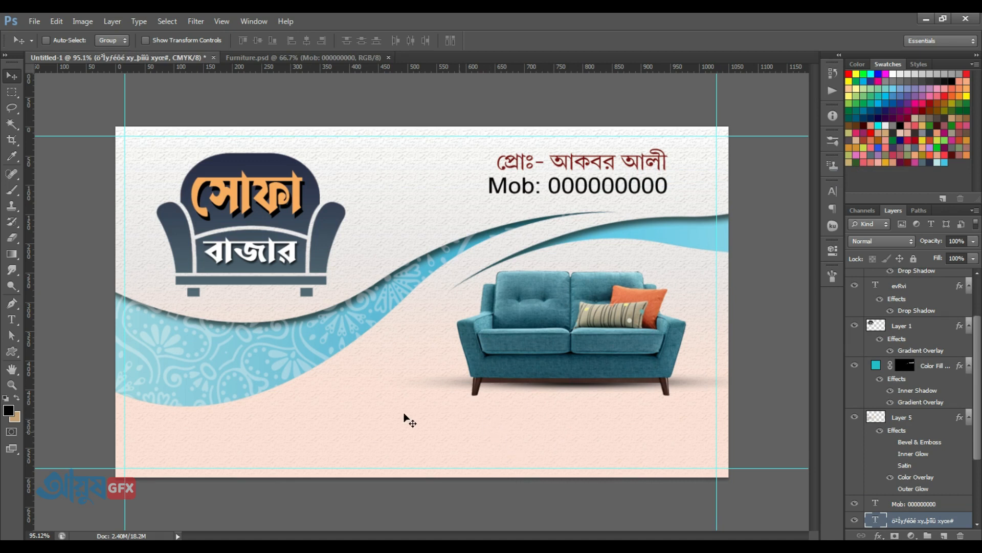
key(ctrl+v)
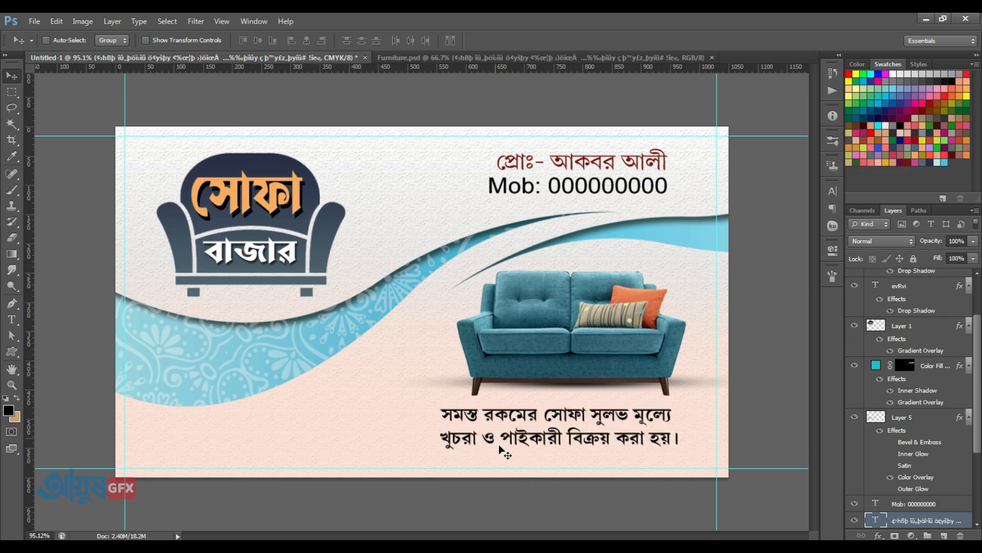
drag(576, 412, 572, 409)
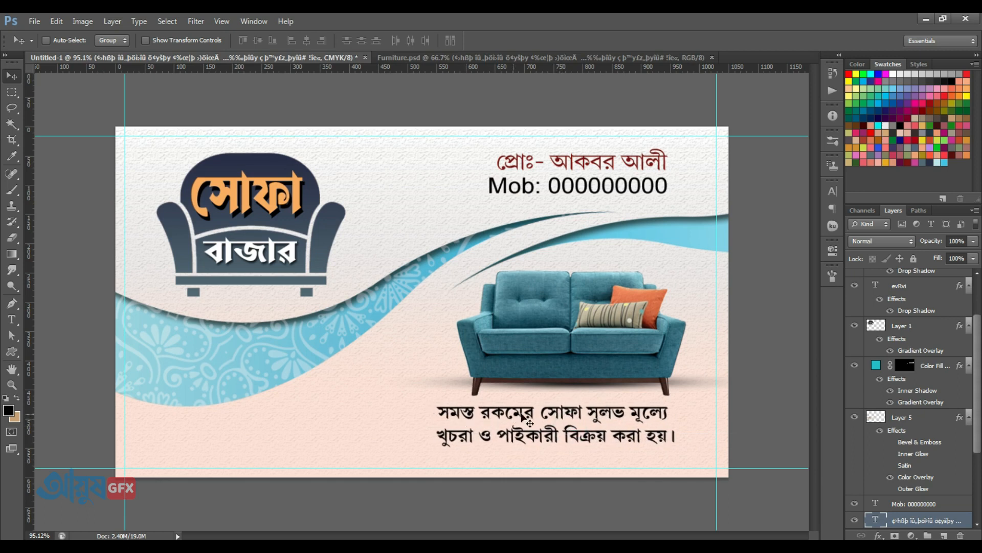
- Scale the two-line sales text down slightly and center it beneath the sofa
right_click(589, 405)
click(603, 408)
key(ctrl+t)
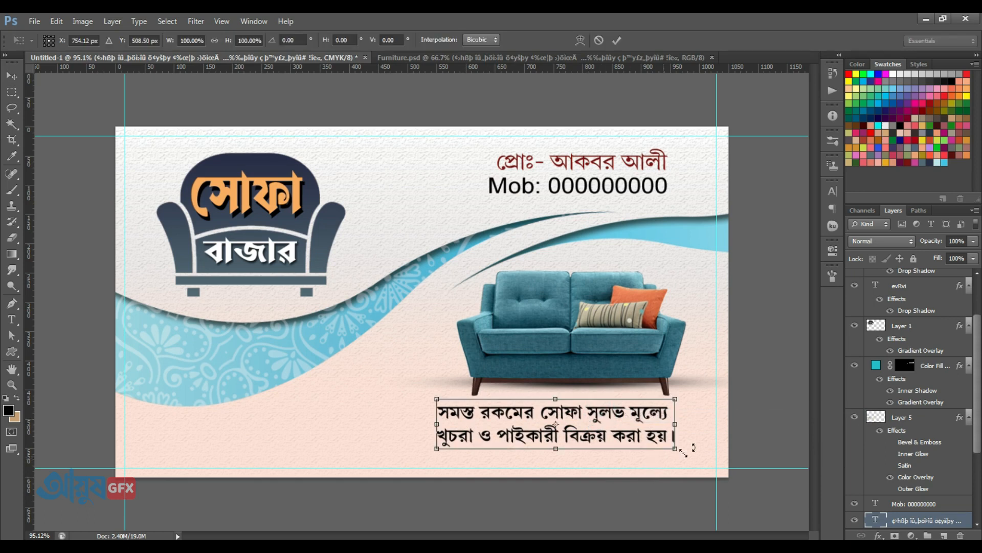
drag(675, 447, 634, 434)
key(Return)
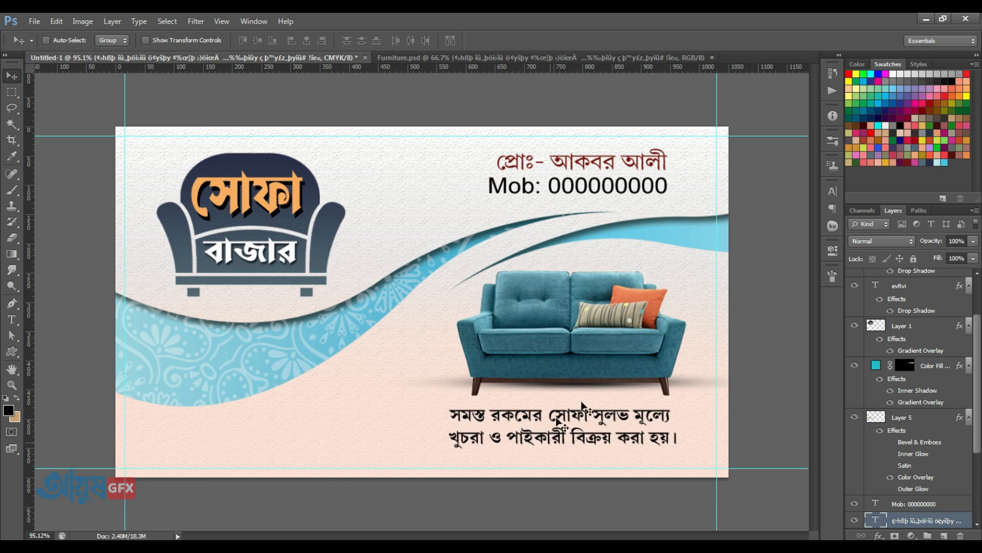
- Draw a rounded rectangle about 462 by 80 px with a 100 px radius over the sales text below the sofa
scroll(934, 492, down, 2)
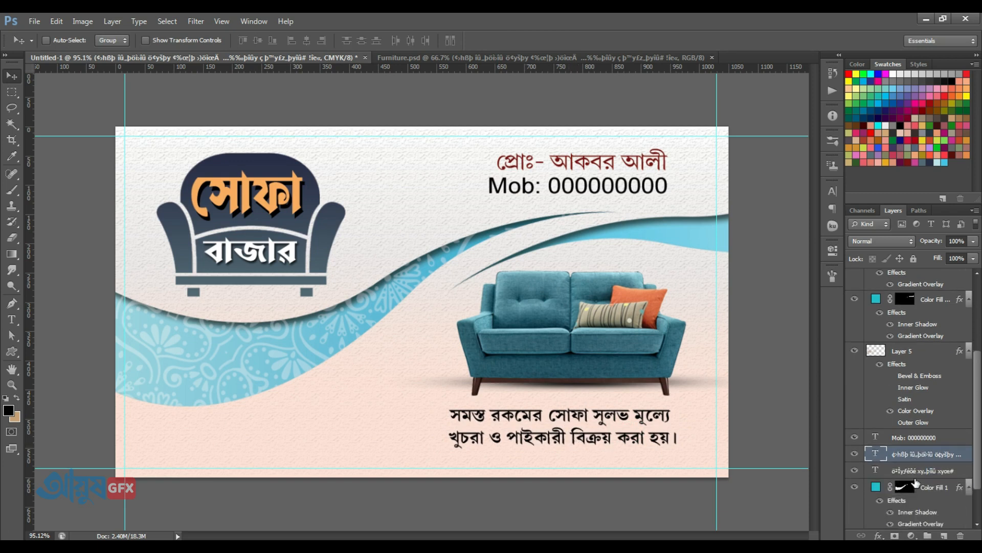
click(14, 353)
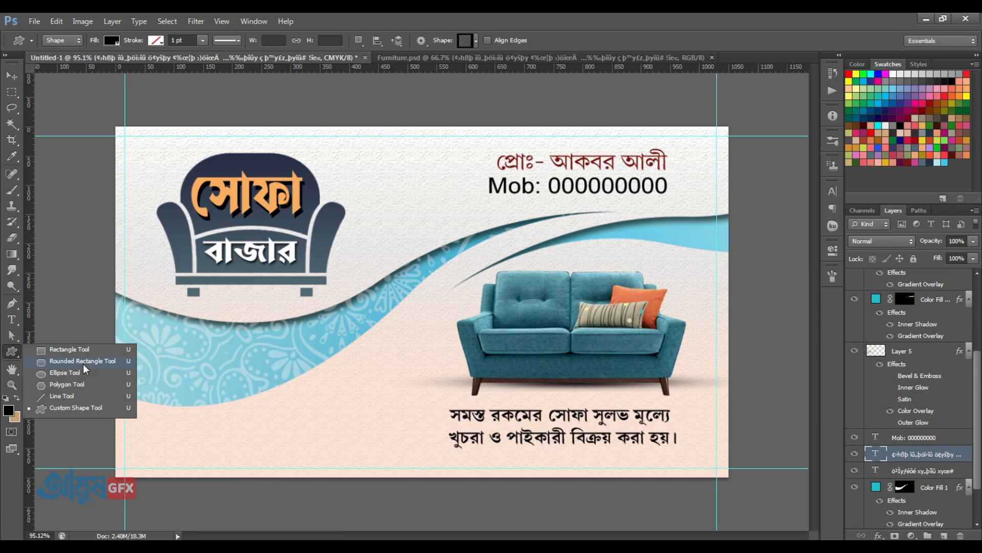
click(83, 364)
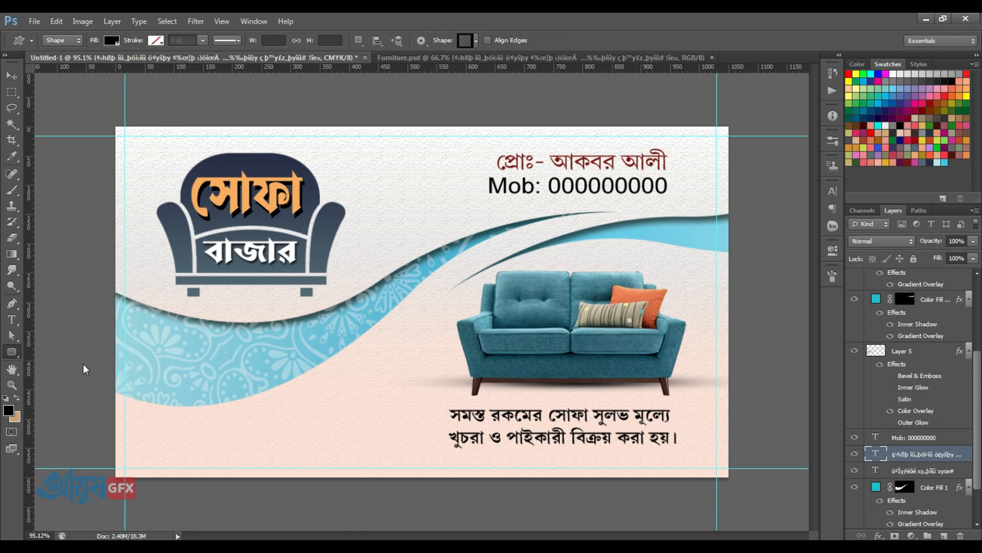
drag(432, 406, 700, 452)
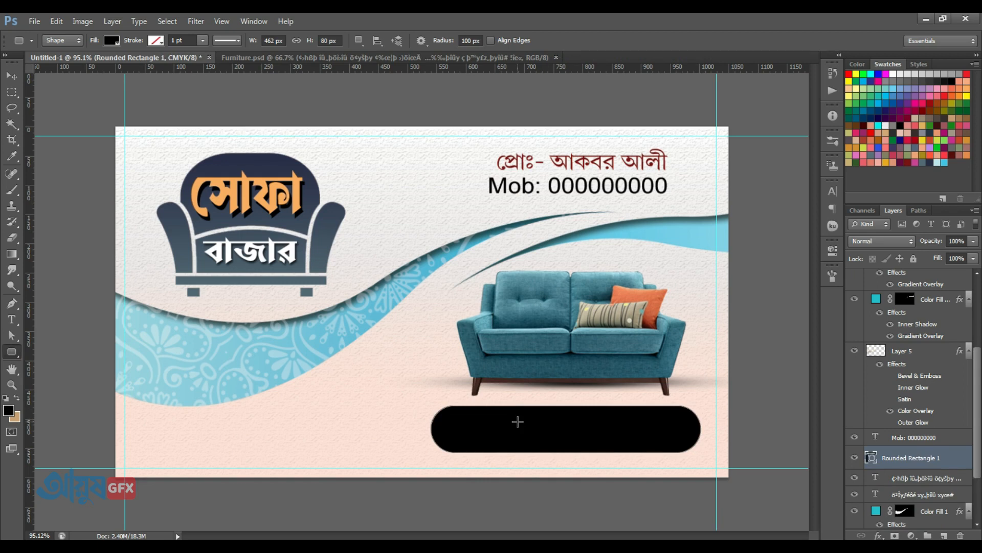
- Fill the rounded rectangle below the sofa with the dark teal #244c5e sampled from the sofa
double_click(871, 457)
drag(661, 235, 250, 187)
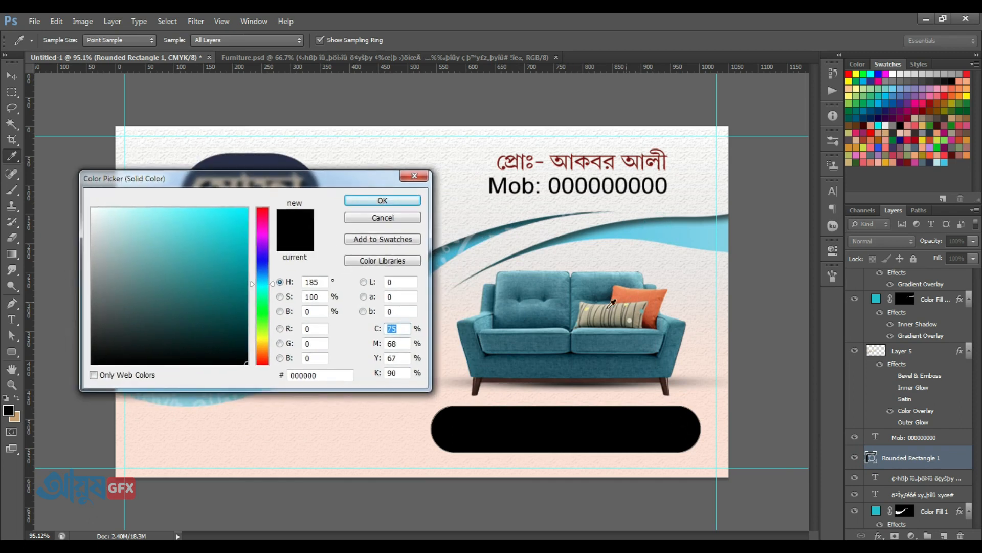
click(595, 336)
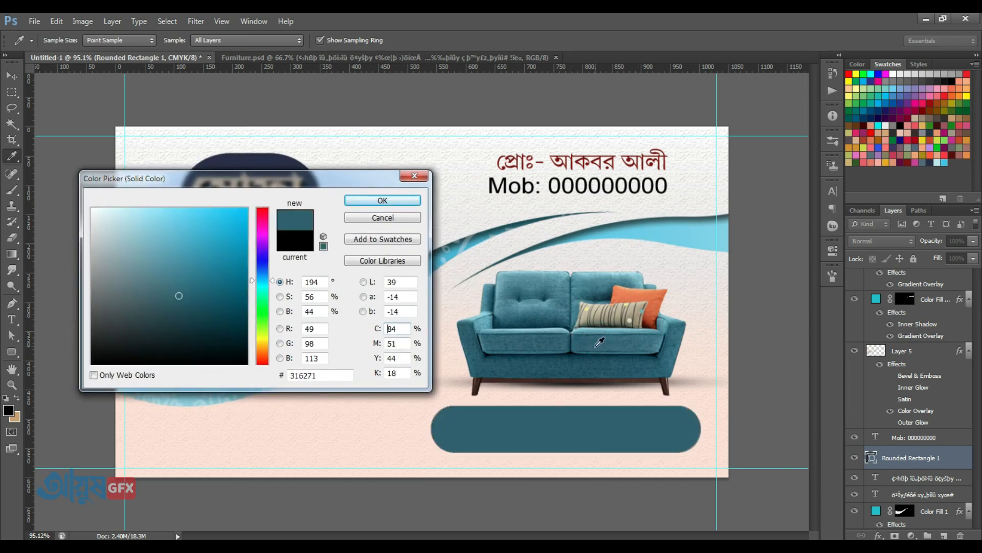
click(597, 359)
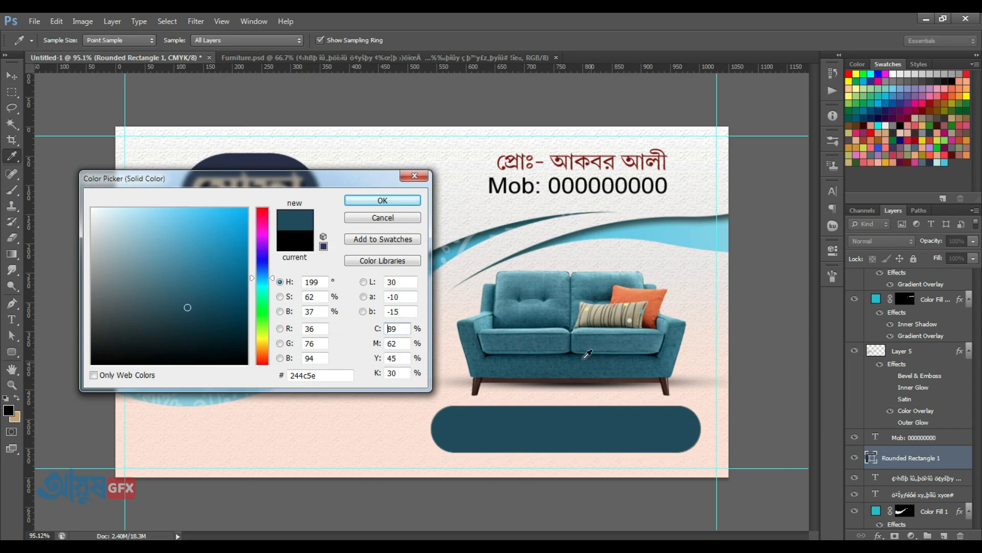
click(362, 205)
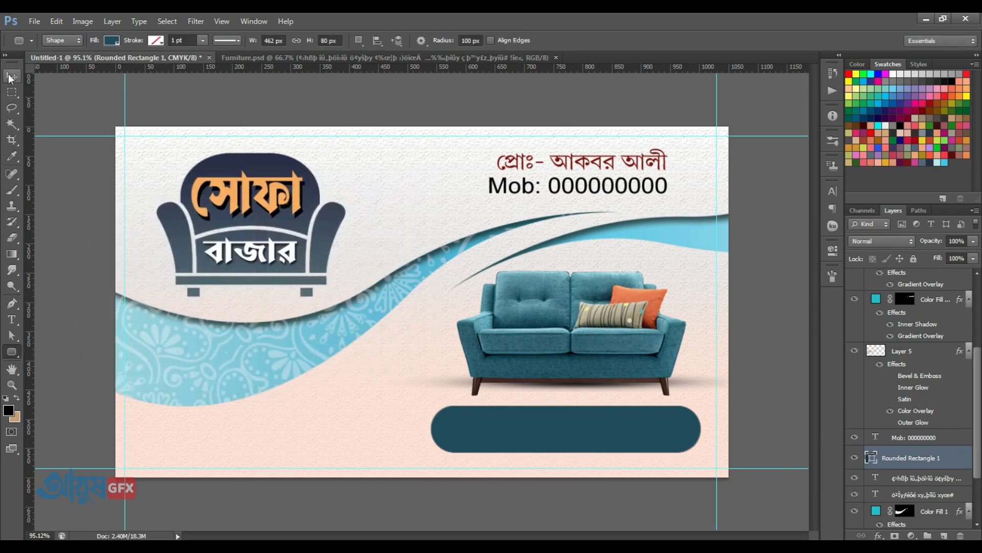
- Move the rounded rectangle layer beneath the sales text layer
click(10, 77)
drag(909, 458, 921, 489)
scroll(585, 381, up, 2)
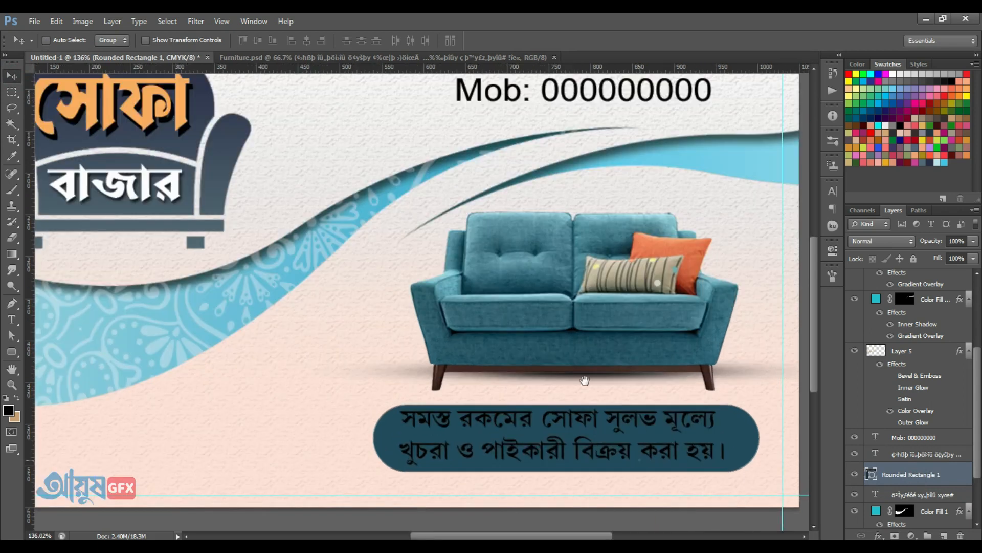
- Select the two-line sales text on the banner and set its colour to white (#ffffff)
drag(584, 380, 499, 254)
right_click(561, 318)
click(594, 321)
drag(571, 310, 578, 315)
click(833, 191)
click(797, 261)
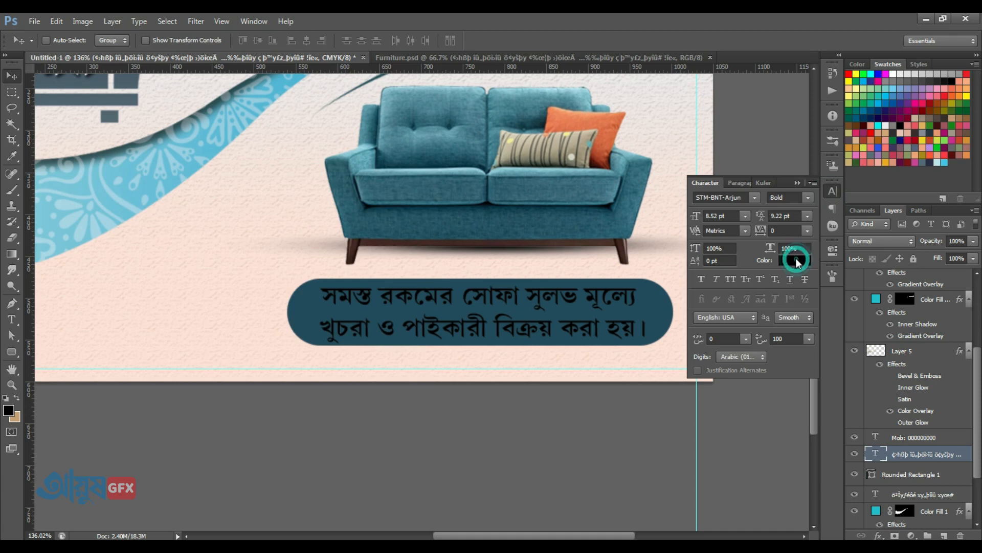
drag(187, 299, 91, 207)
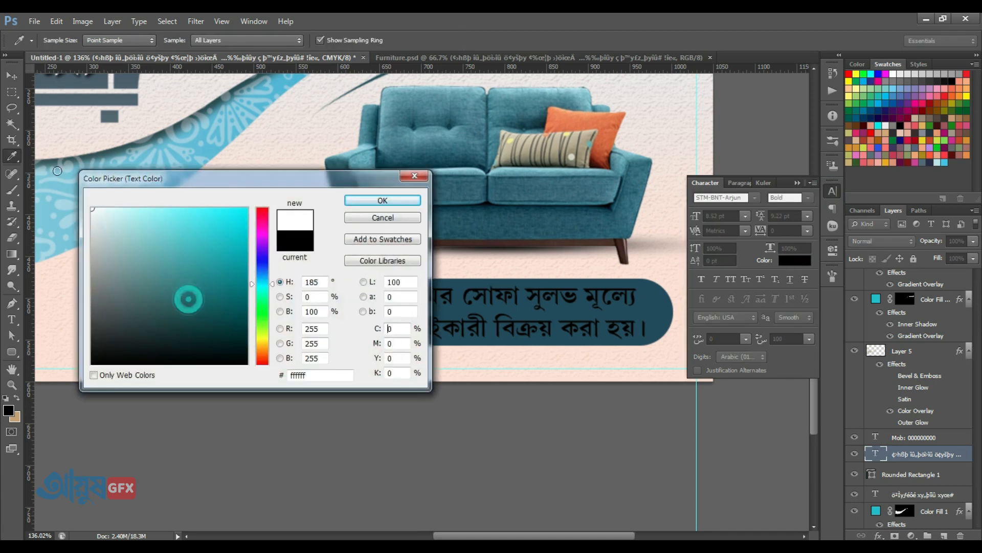
click(383, 200)
key(ctrl+0)
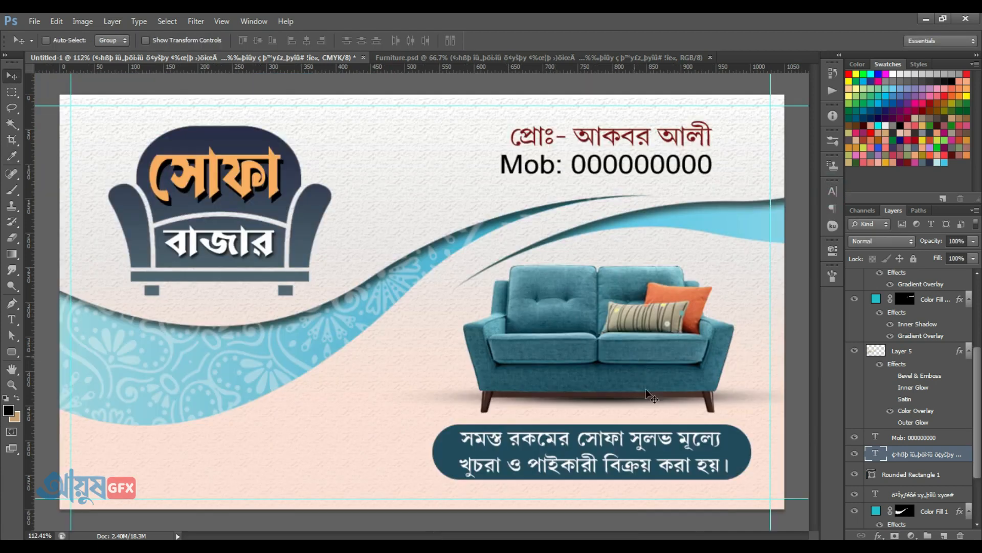
- Scale the sales text down to about 97% width and 93% height within the banner
key(ctrl+t)
drag(731, 484, 728, 446)
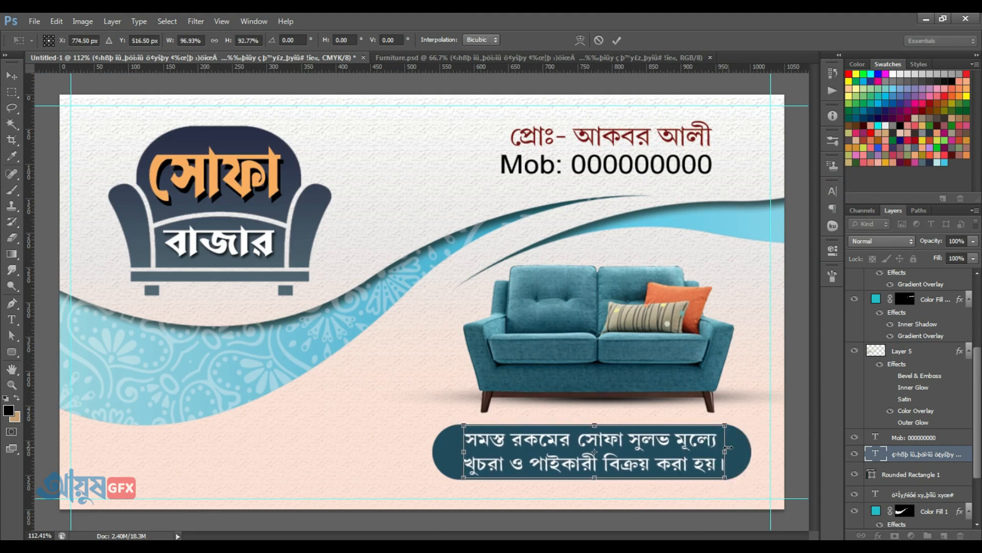
key(Return)
- Resize the address line and place it in the card's lower-left corner, inside the guides
scroll(457, 399, down, 2)
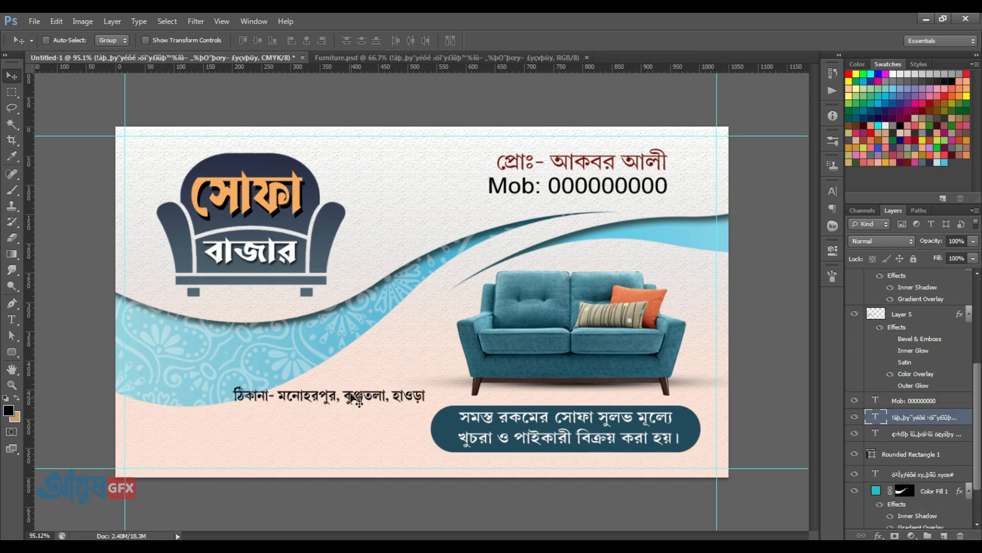
drag(353, 401, 369, 365)
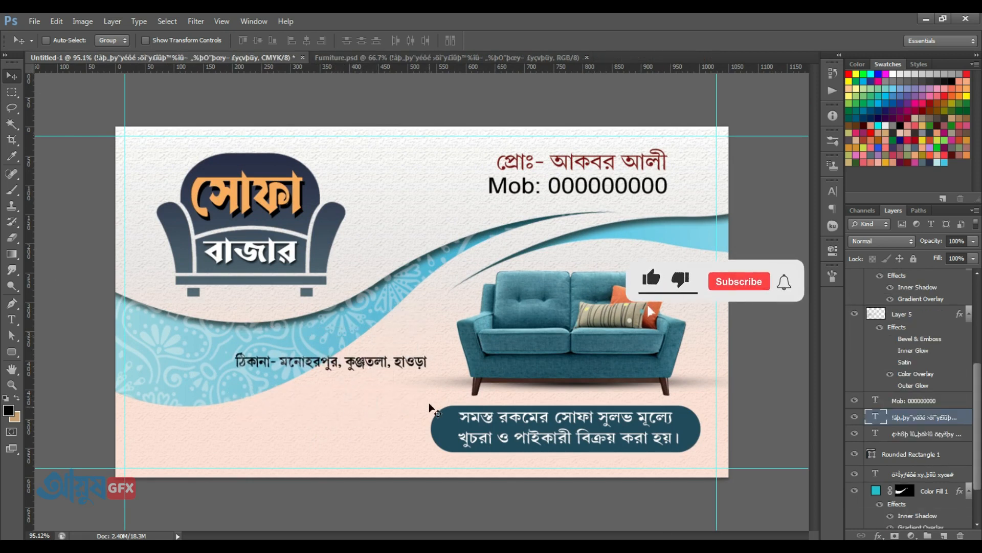
key(ctrl+t)
drag(436, 371, 447, 377)
key(Return)
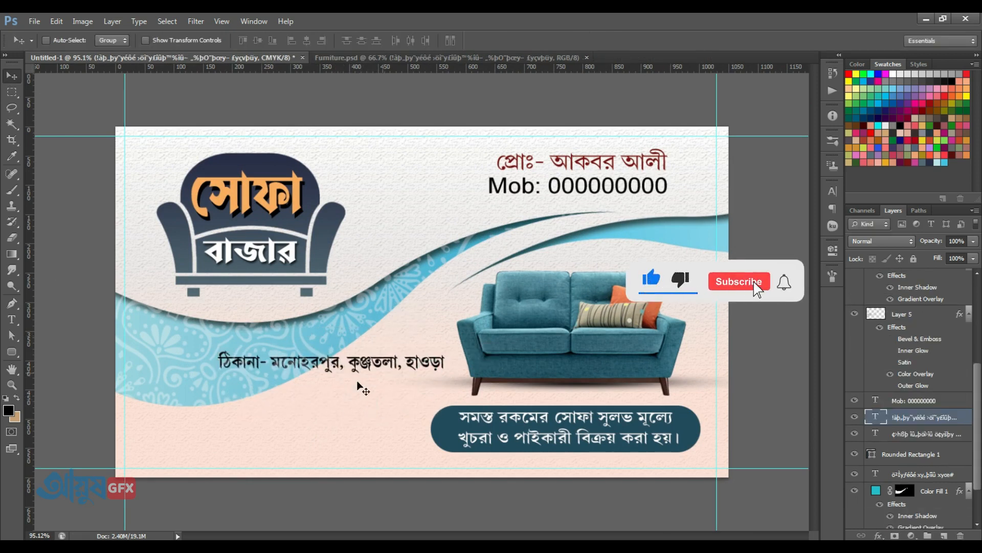
drag(363, 390, 303, 451)
key(ctrl+t)
drag(364, 453, 327, 449)
key(Return)
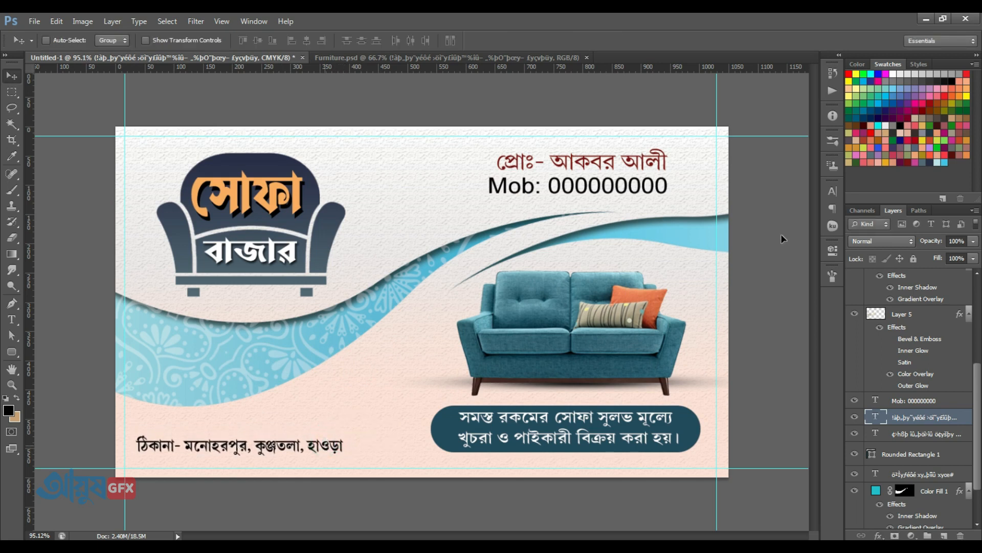
click(832, 191)
click(794, 260)
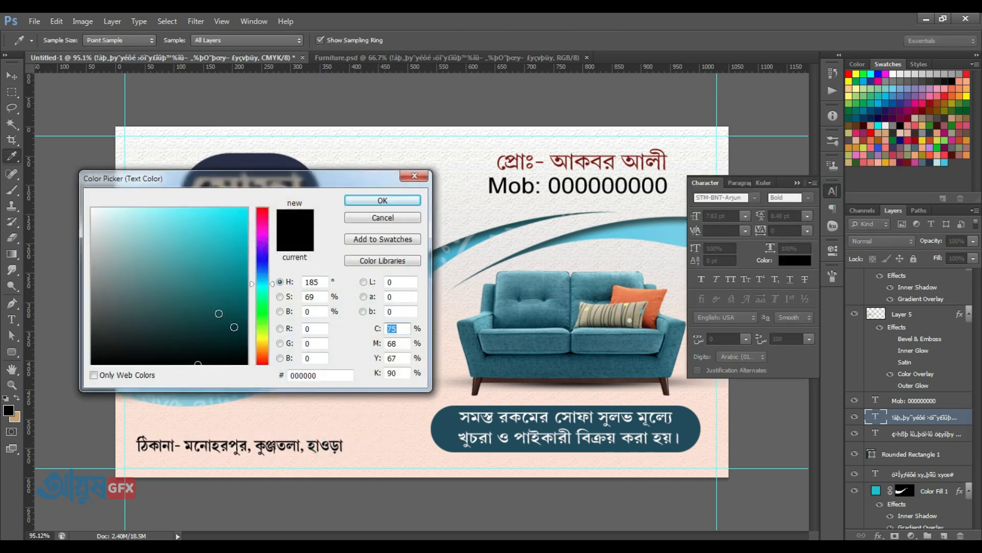
click(379, 225)
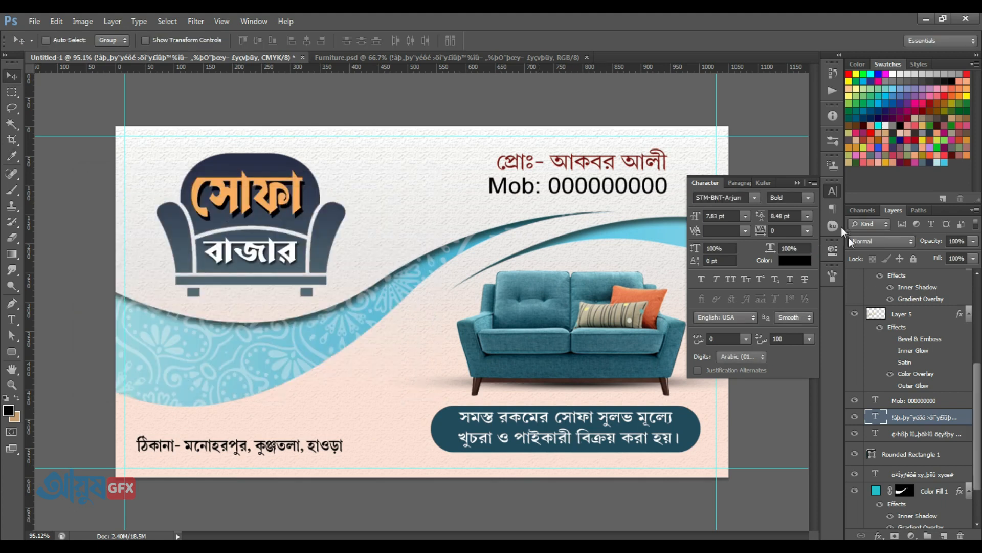
click(826, 194)
- Add a text row of ten dots between the logo and the contact details
scroll(434, 310, down, 3)
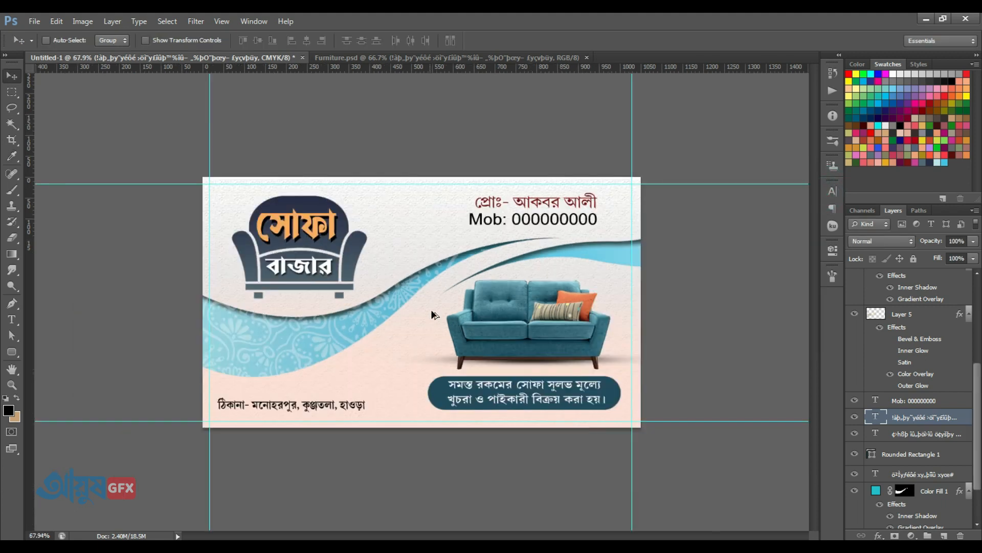
scroll(434, 310, up, 3)
scroll(430, 312, up, 2)
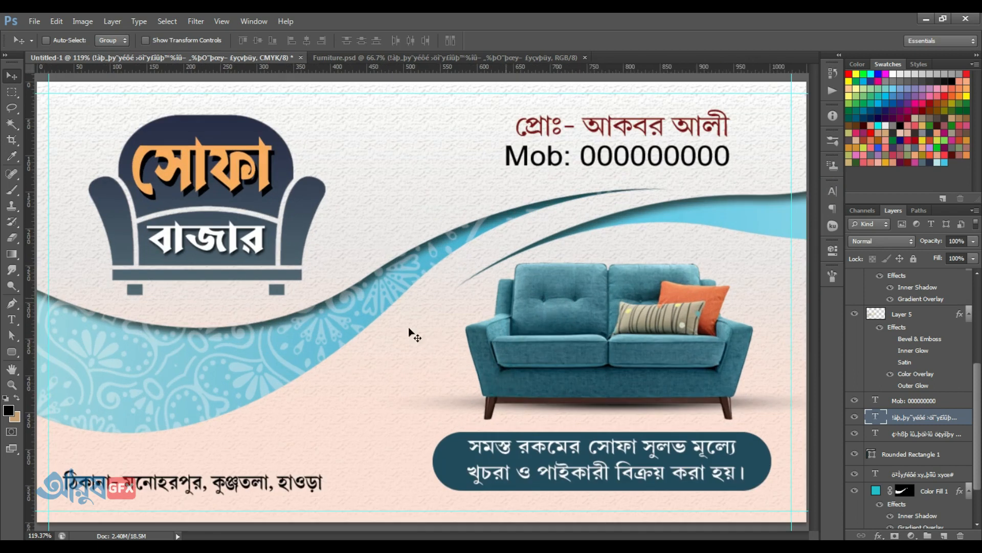
click(15, 322)
click(389, 194)
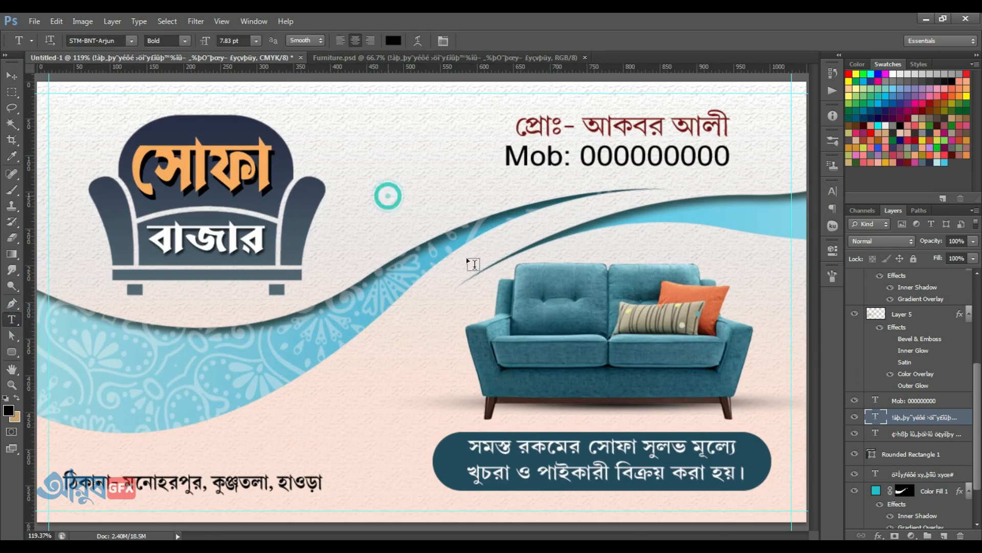
text(...........)
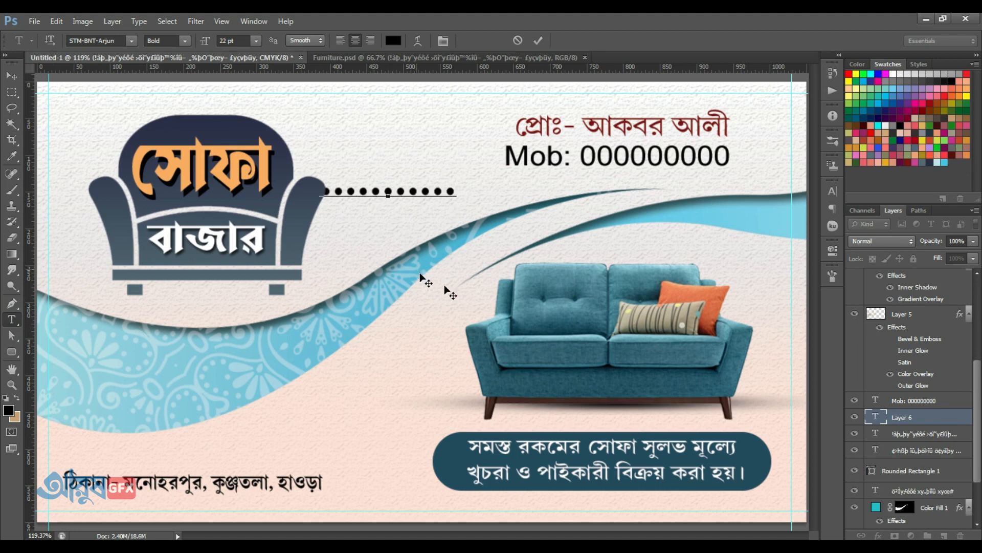
drag(420, 274, 460, 285)
drag(433, 207, 560, 182)
key(BackSpace)
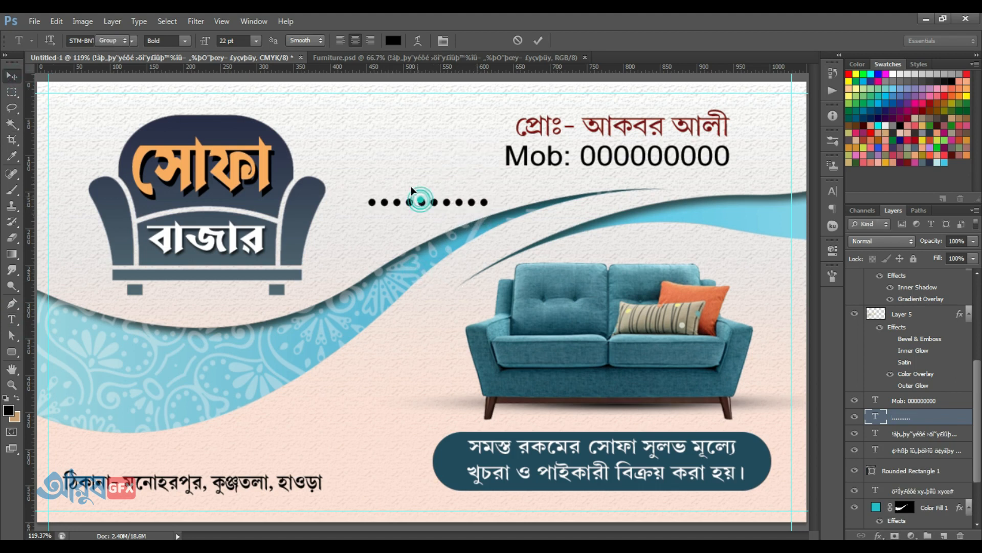
- Set the dot row's font to Agency FB for square dots and increase its font size
click(12, 75)
click(832, 190)
click(754, 197)
click(774, 291)
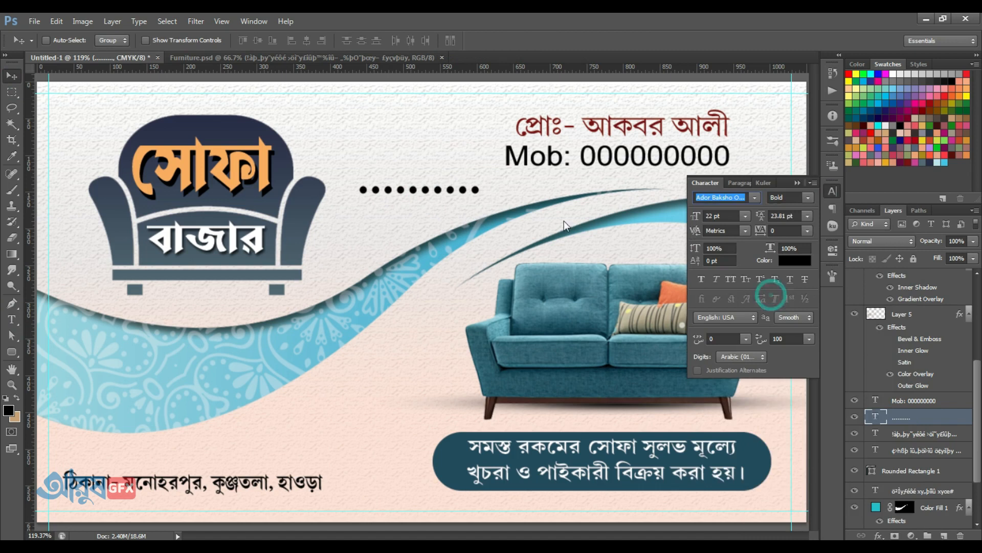
click(754, 198)
click(737, 288)
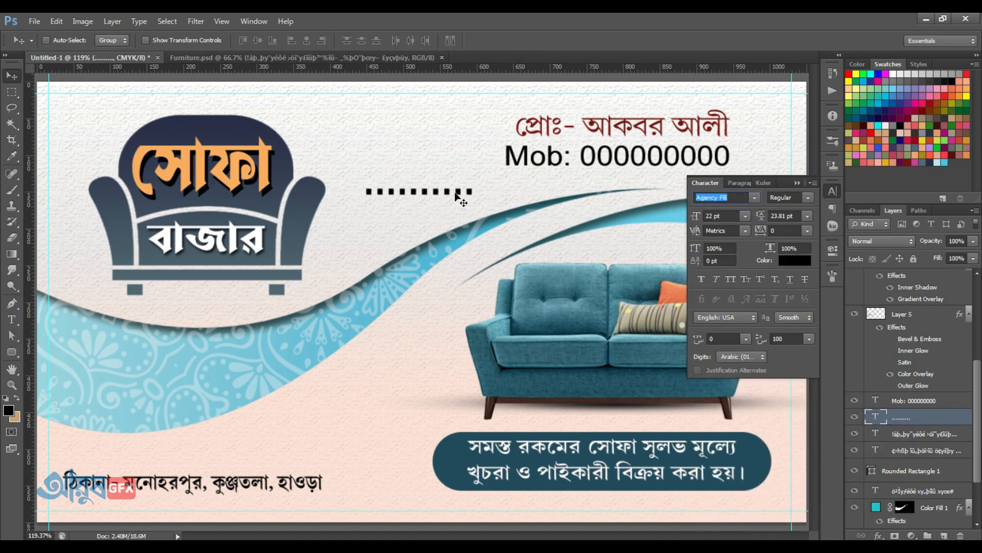
drag(694, 218, 734, 217)
click(401, 207)
- Duplicate the dot row three times into a four-row grid beside the sofa and merge the four layers
drag(423, 194, 425, 203)
drag(426, 203, 428, 215)
drag(428, 213, 413, 393)
shift+click(896, 467)
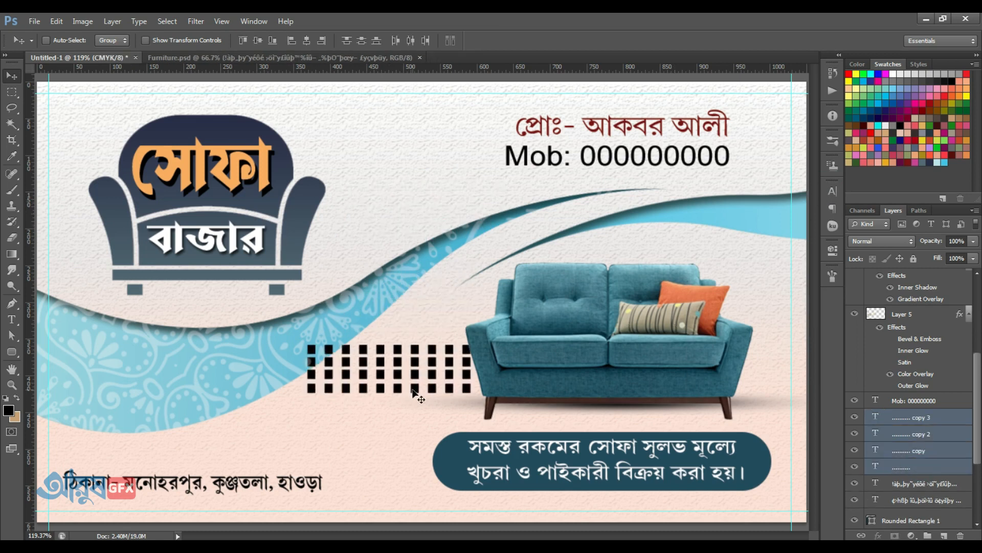
key(ctrl+e)
- Rotate the dot grid 90°, scale it down and position it just left of the sofa
key(ctrl+t)
drag(328, 329, 431, 333)
drag(413, 288, 387, 341)
key(Return)
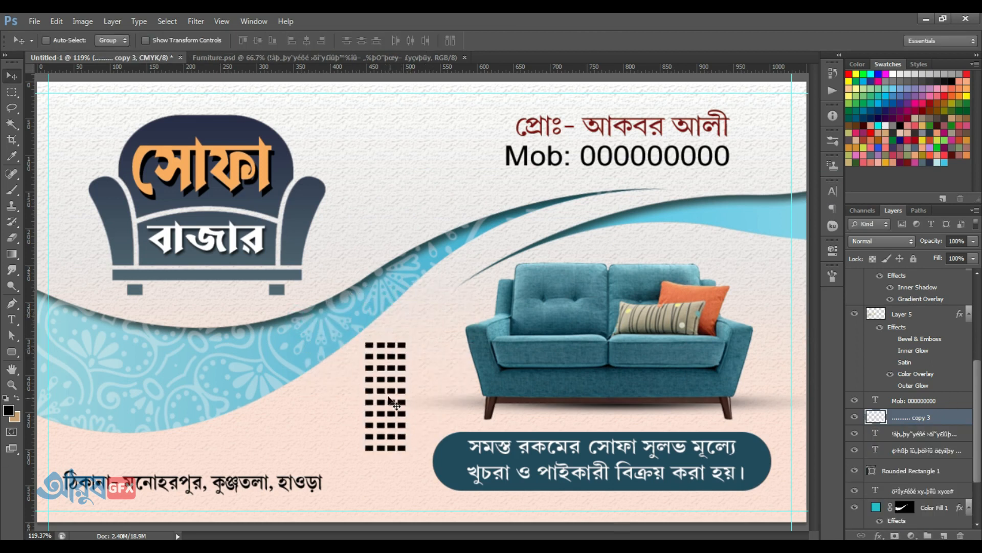
drag(395, 401, 425, 374)
- Move the dot grid layer beneath Layer 4 and set its blending mode to Color Burn
click(883, 241)
click(877, 296)
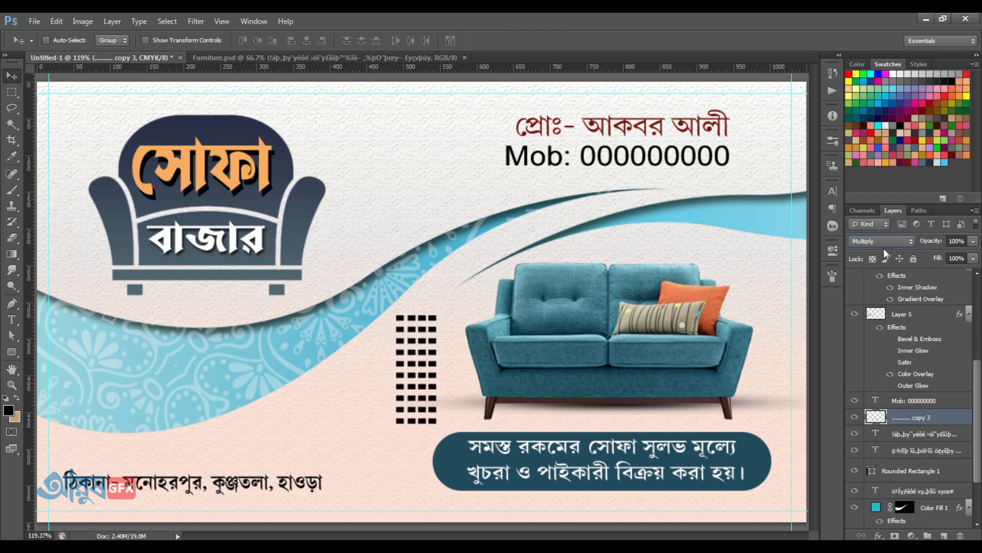
drag(955, 456, 902, 501)
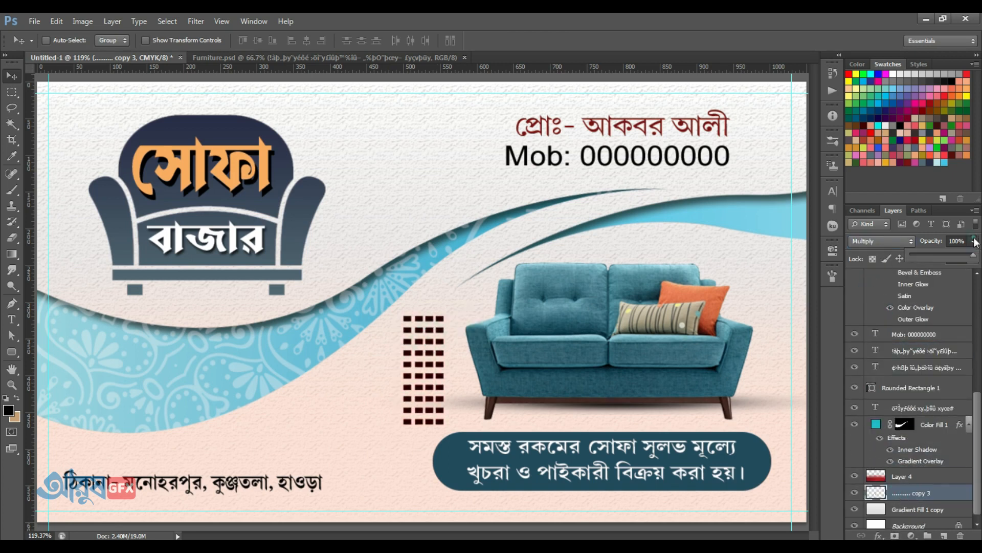
click(880, 241)
click(870, 401)
click(880, 241)
click(877, 302)
- Duplicate the dot grid and place the copy behind the right side of the sofa
drag(436, 363, 420, 170)
key(ctrl+z)
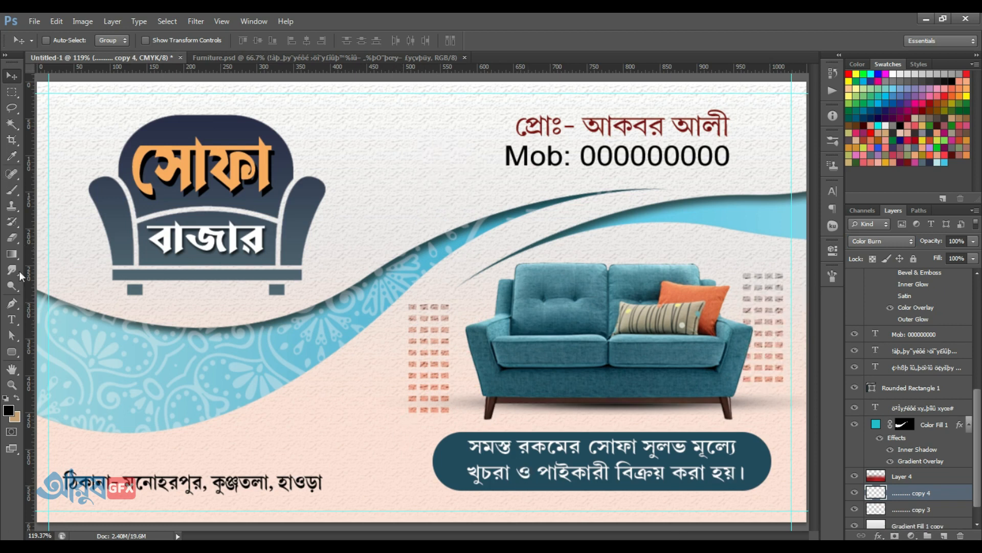
- Draw a diagonal-stripe custom shape about 85 by 85 px above the right end of the address line
click(12, 351)
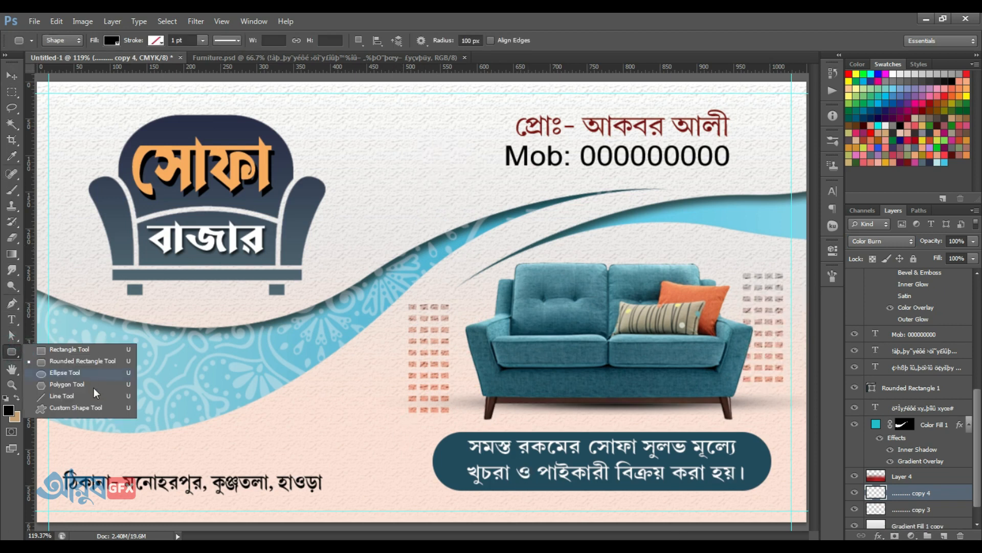
click(82, 408)
click(476, 41)
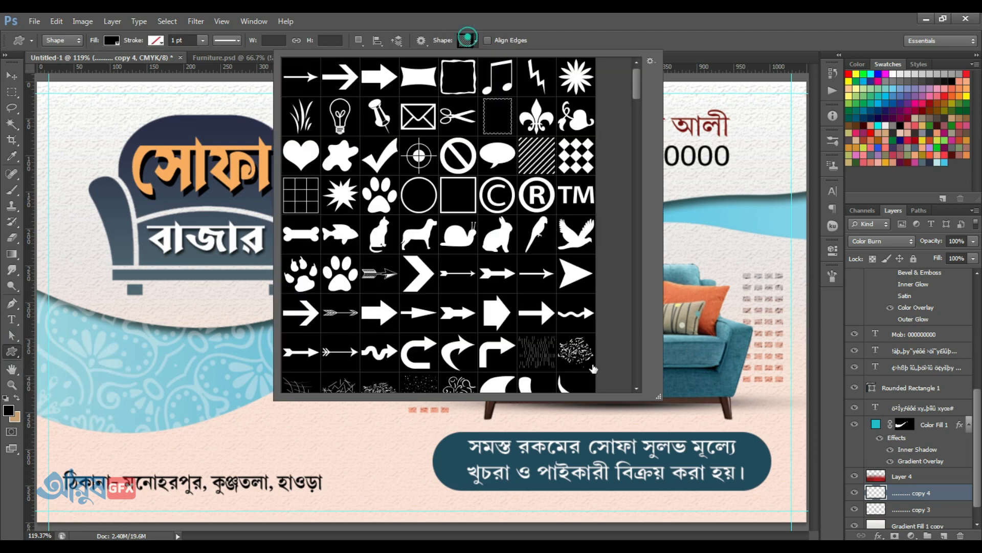
scroll(391, 149, down, 1)
scroll(392, 149, up, 1)
click(538, 156)
click(532, 160)
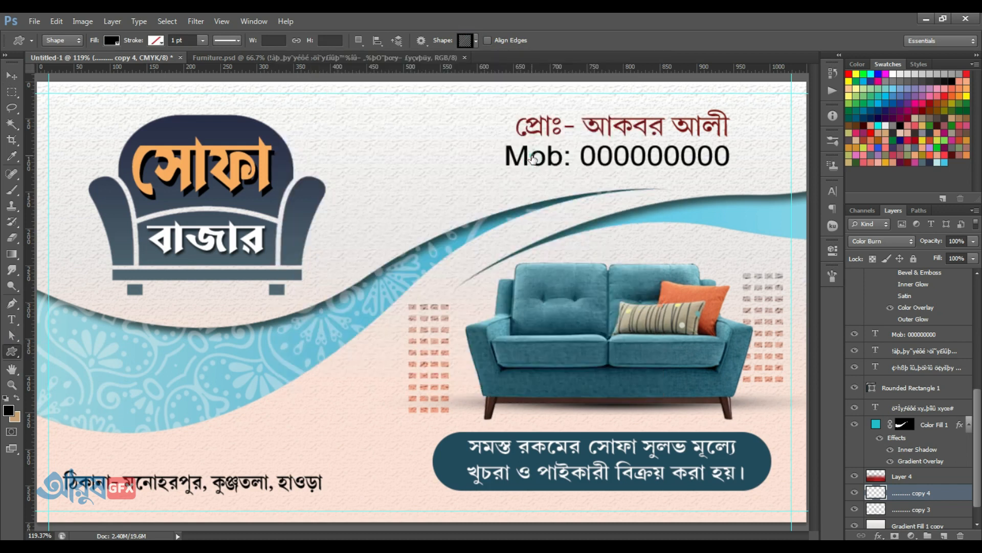
drag(329, 377, 390, 440)
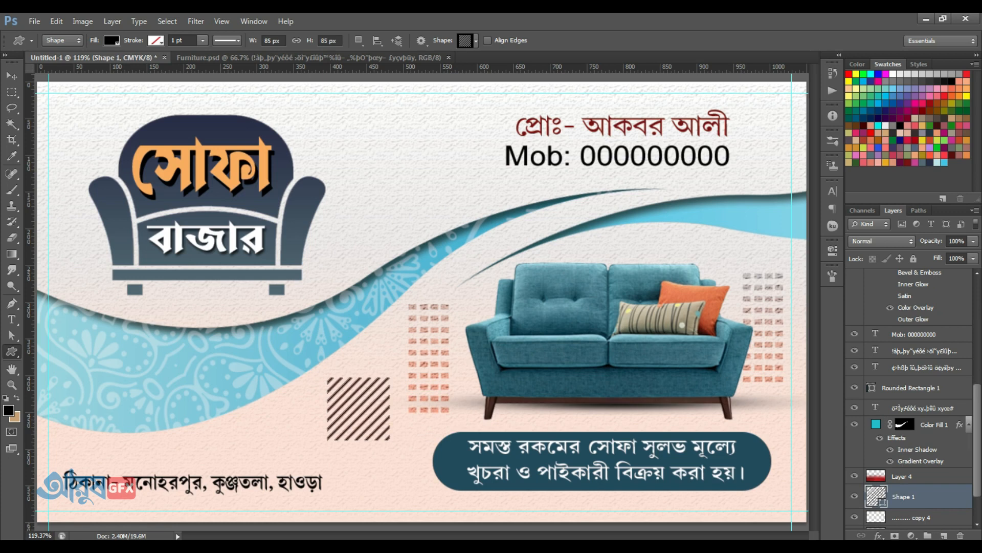
- Fill the striped shape with the salmon colour sampled from the left dot grid and rasterize its layer
double_click(883, 506)
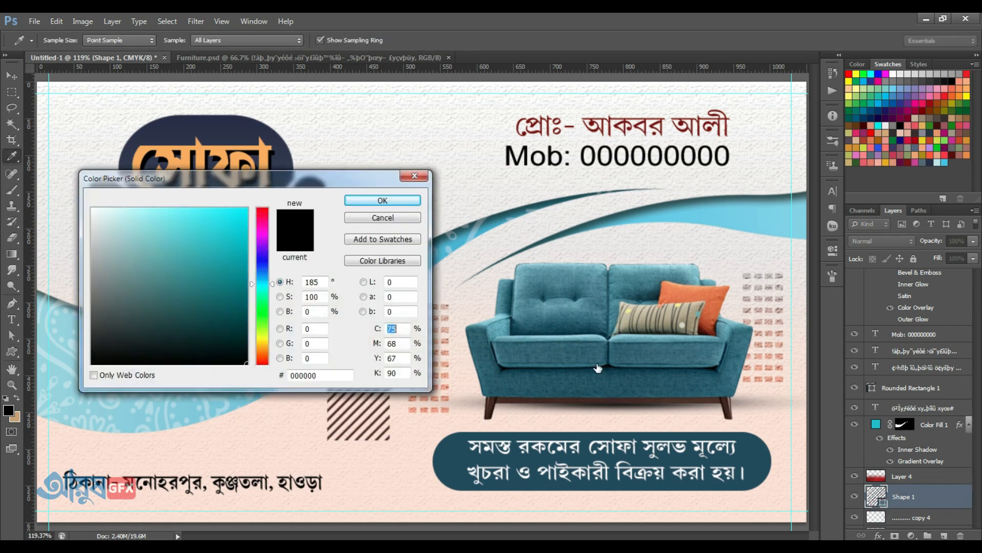
drag(284, 178, 867, 362)
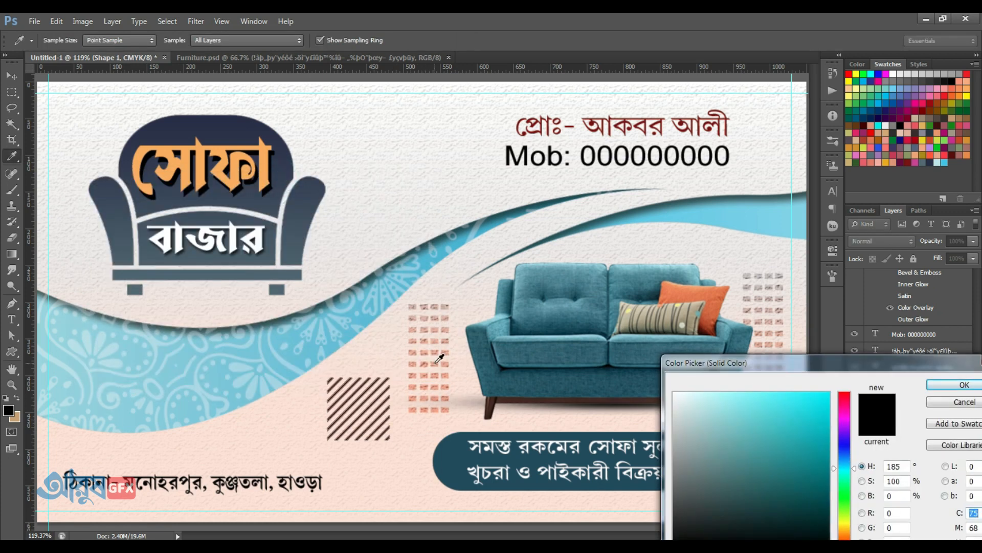
click(437, 361)
click(947, 384)
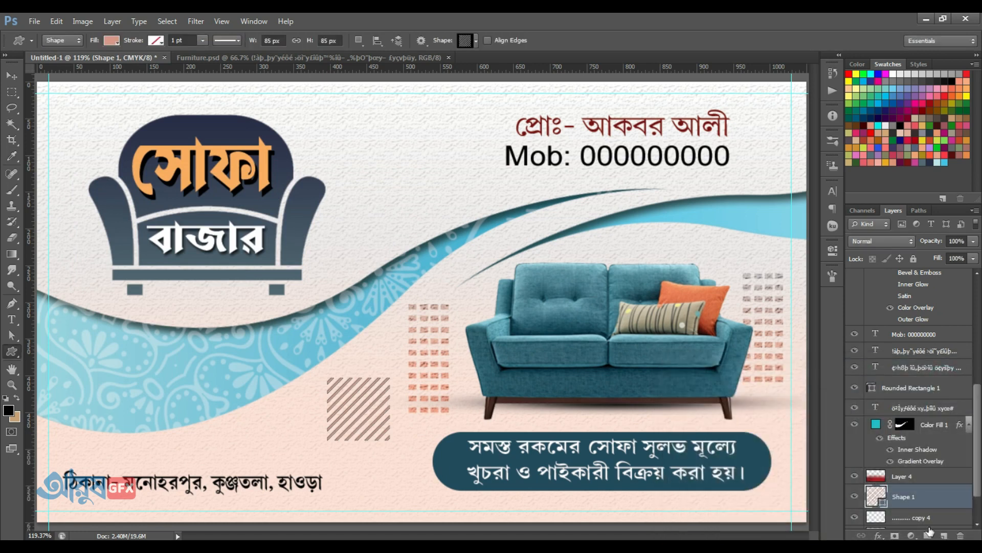
right_click(941, 498)
click(868, 160)
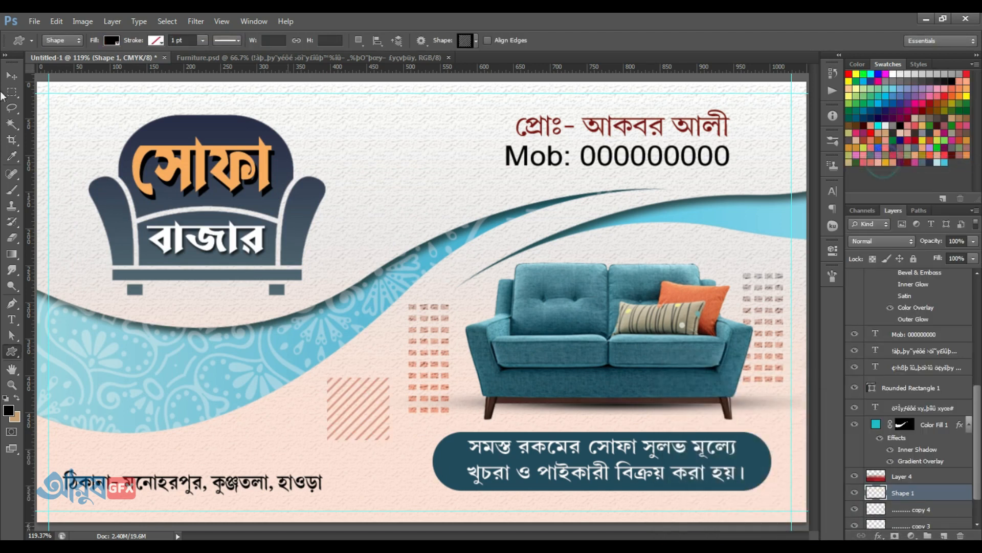
- Move the striped square beside the lower end of the left dot grid and set its blending mode to Multiply
click(11, 77)
drag(384, 401, 422, 393)
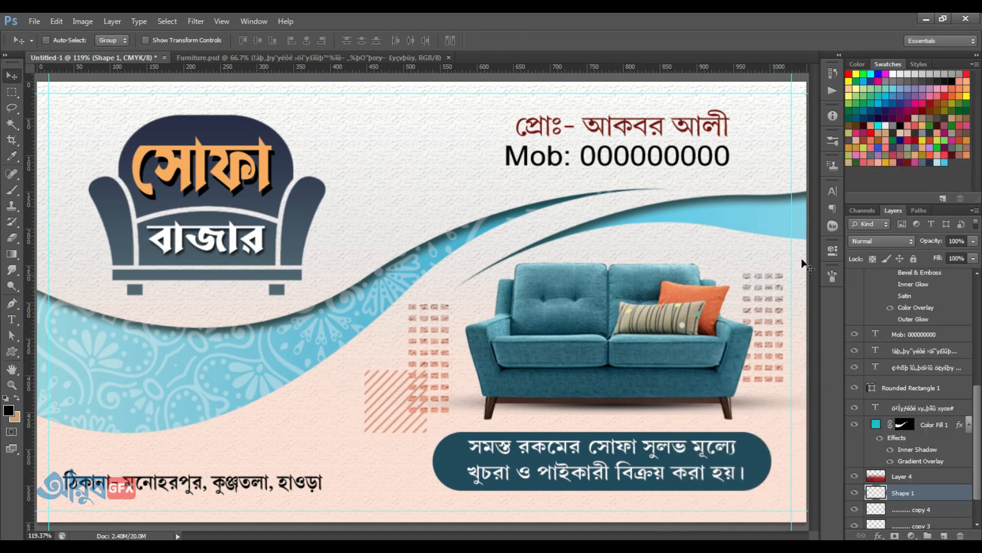
click(863, 241)
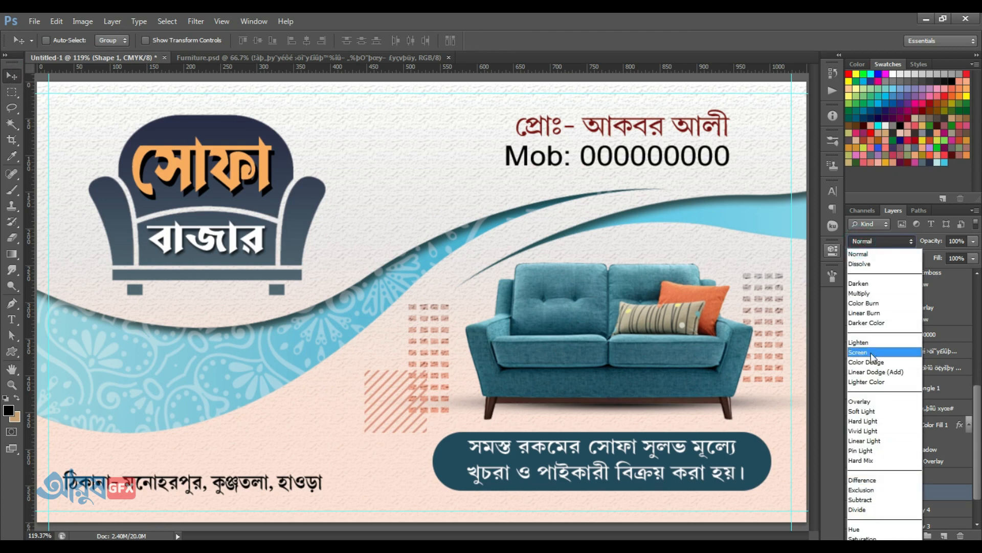
click(868, 294)
- Shrink the striped square and place copies beside the phone number and behind the sofa's upper right corner
drag(423, 404, 410, 411)
key(ctrl+t)
drag(413, 376, 762, 149)
key(Return)
scroll(573, 335, down, 4)
scroll(568, 336, up, 5)
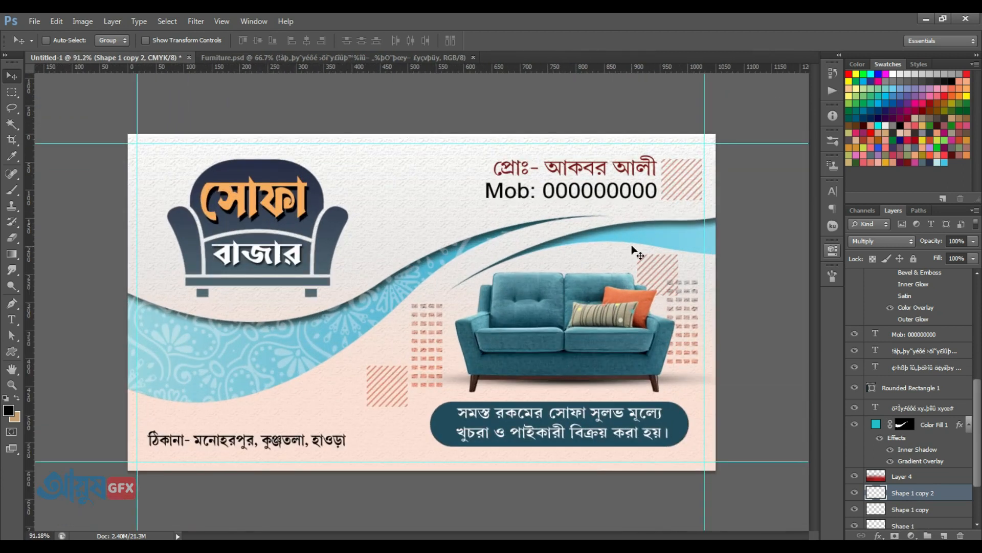
scroll(532, 402, up, 3)
drag(402, 404, 466, 391)
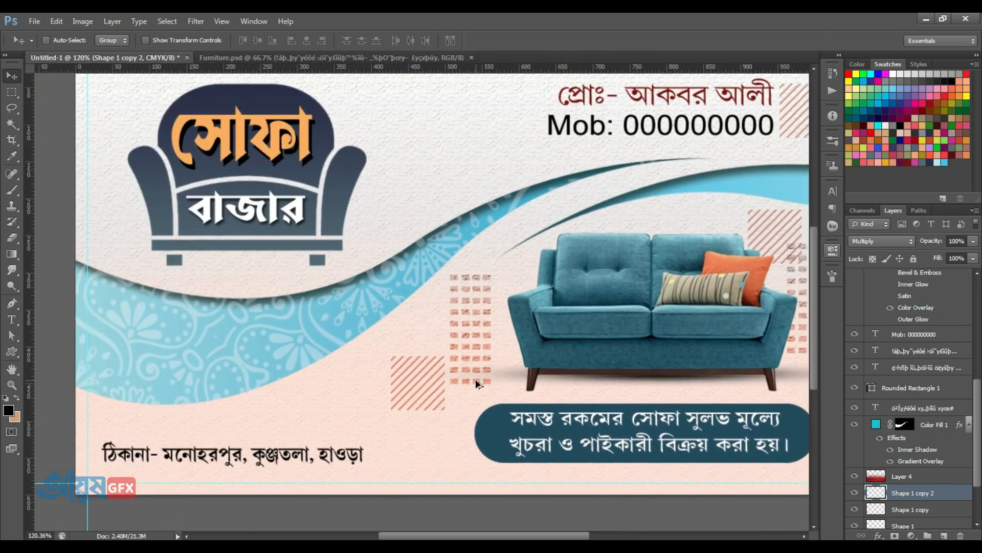
scroll(483, 379, down, 3)
- Scale down the dot grid behind the sofa's right side and nudge it slightly to the right
ctrl+click(696, 327)
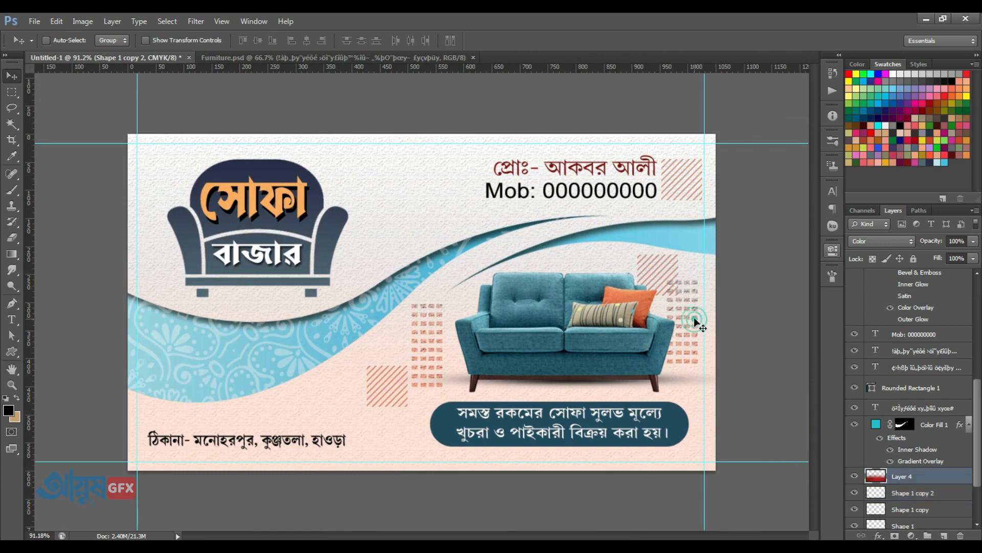
right_click(697, 333)
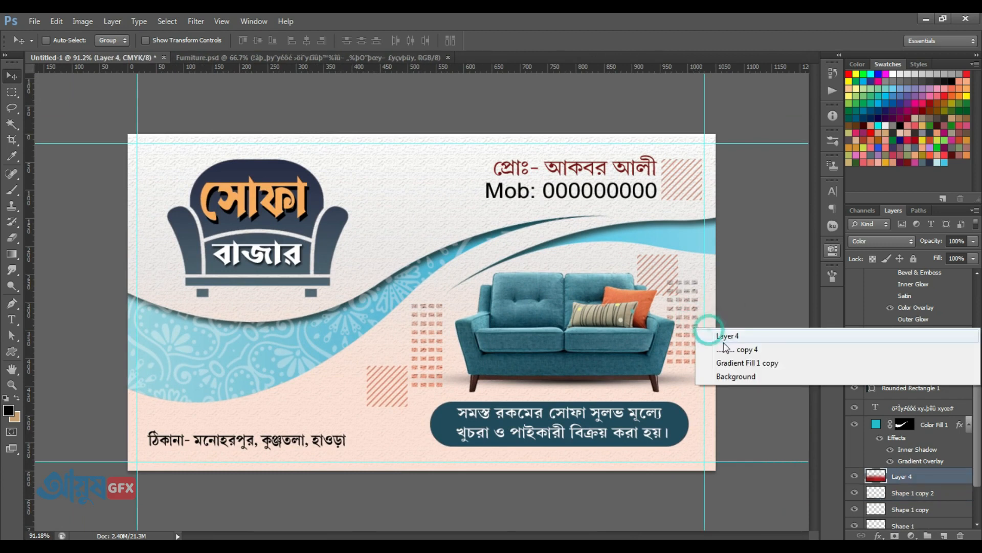
click(729, 352)
key(ctrl+t)
drag(698, 280, 682, 315)
key(Return)
key(Right)
key(Right)
key(Right)
key(Right)
key(Right)
key(Right)
scroll(502, 415, down, 4)
scroll(501, 414, up, 2)
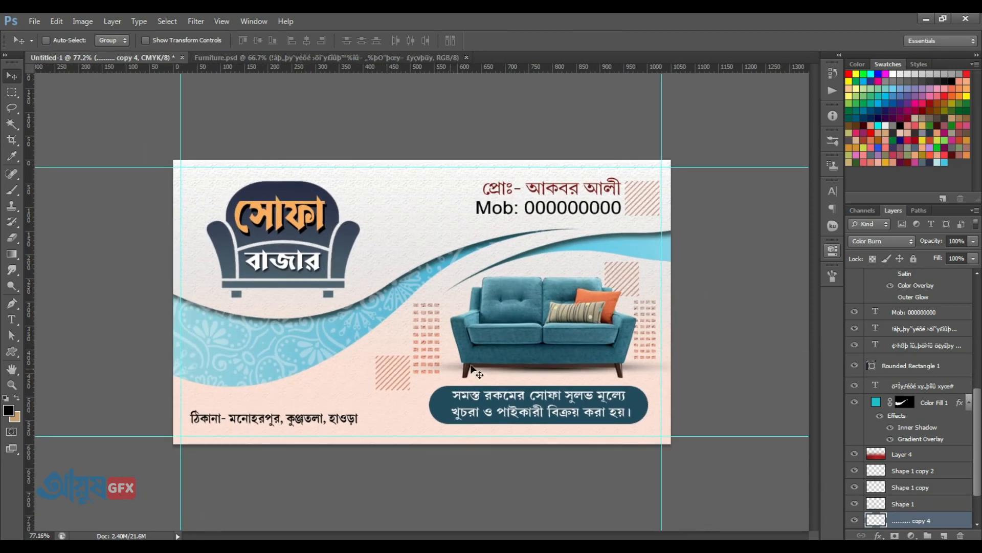
right_click(639, 193)
click(641, 199)
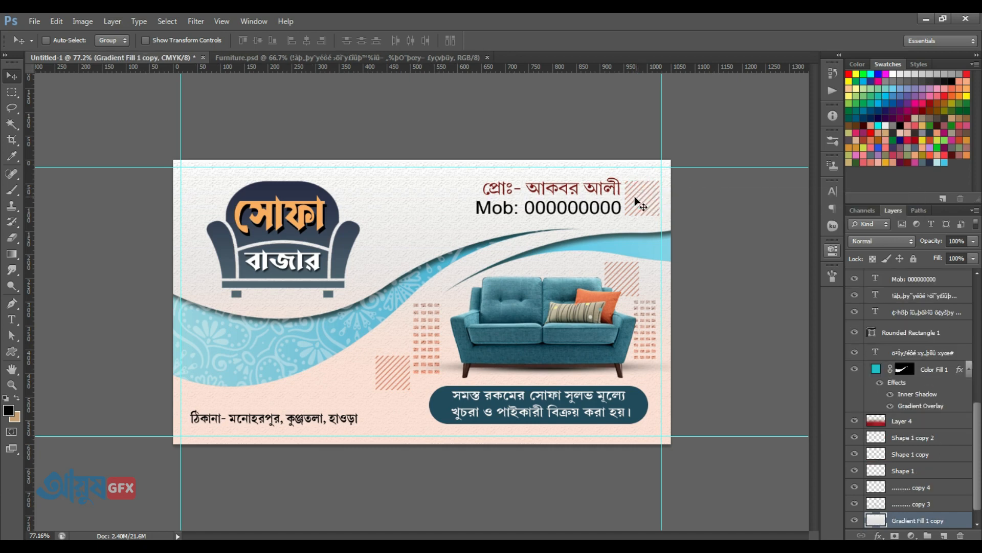
drag(650, 203, 511, 241)
right_click(578, 178)
click(587, 185)
scroll(528, 309, down, 4)
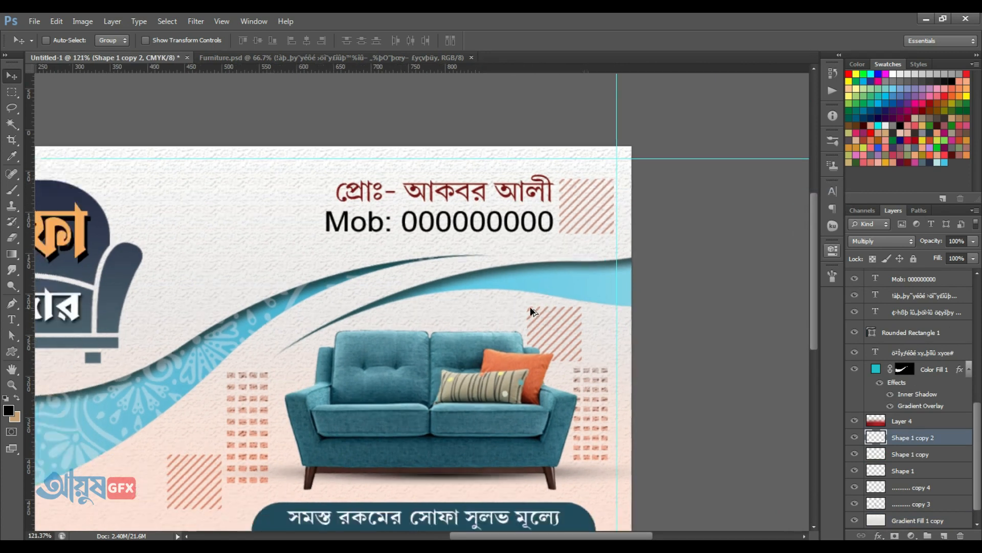
scroll(378, 366, up, 2)
- Enlarge the address line slightly, keeping its left end in place
right_click(310, 457)
click(353, 463)
key(ctrl+t)
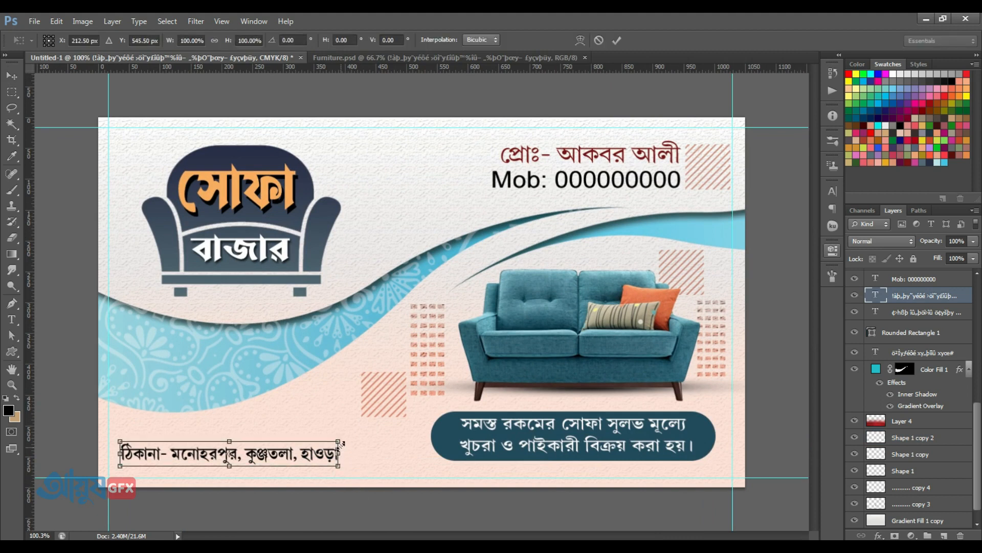
mouse_move(339, 440)
mouse_down()
mouse_move(373, 417)
mouse_move(351, 436)
mouse_up()
key(Return)
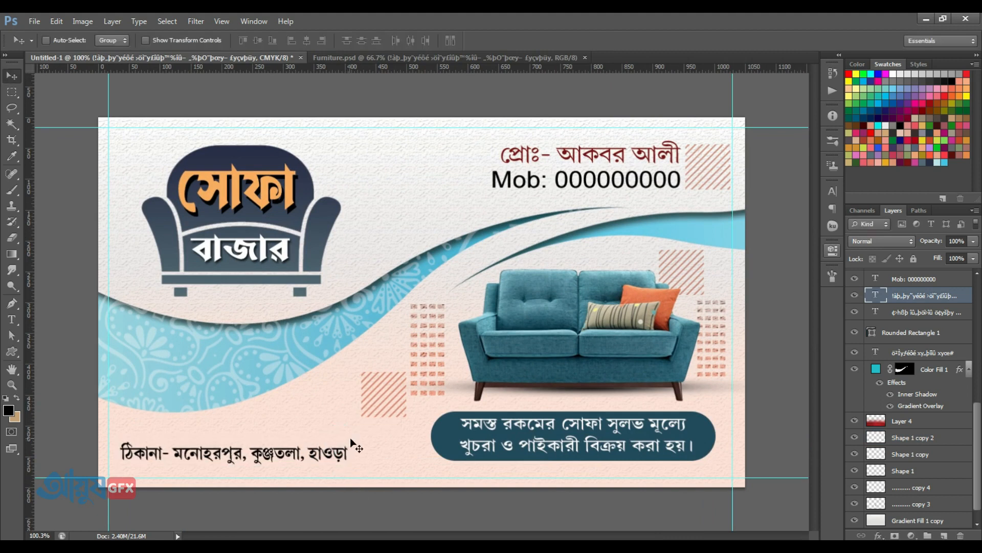
ctrl+click(329, 226)
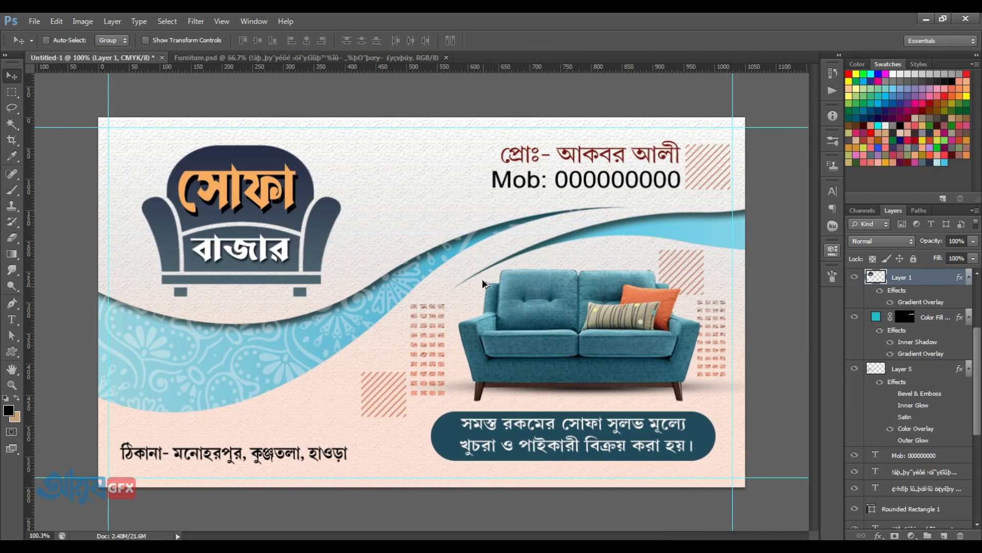
key(ctrl+minus)
right_click(306, 255)
click(313, 265)
drag(313, 265, 314, 254)
key(ctrl+z)
- Select the chair graphic together with both logo text lines and enlarge them slightly as one unit
right_click(291, 210)
shift+click(298, 220)
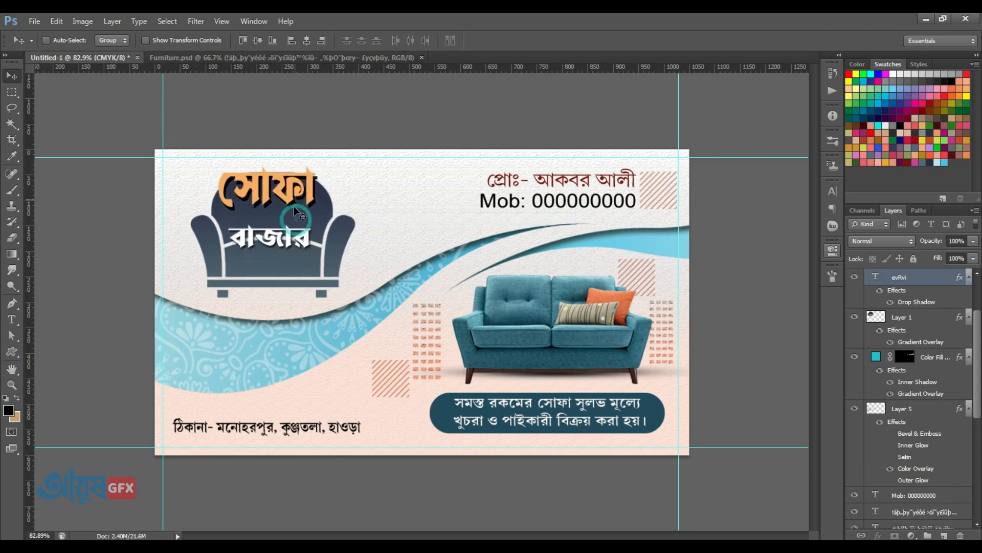
right_click(333, 236)
shift+click(339, 248)
drag(317, 250, 326, 249)
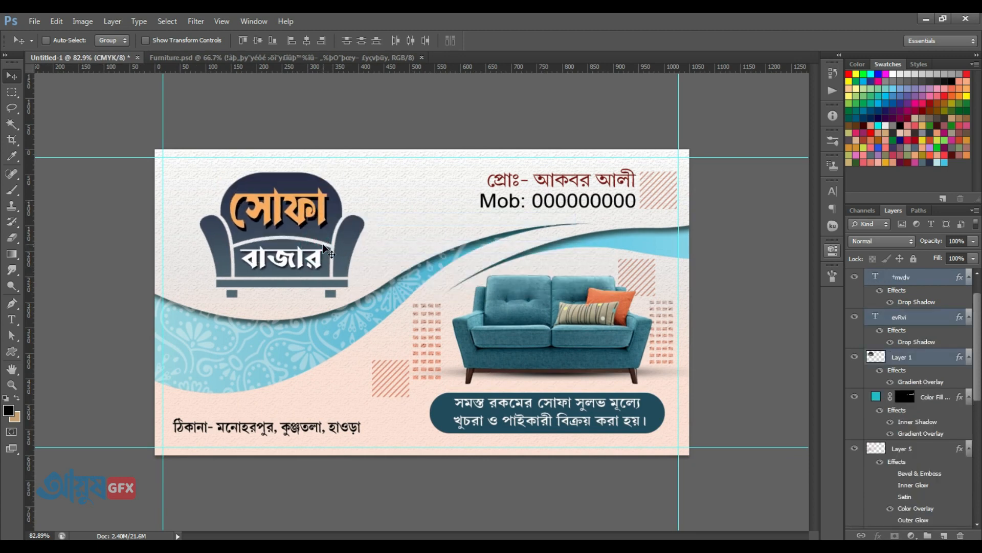
key(ctrl+z)
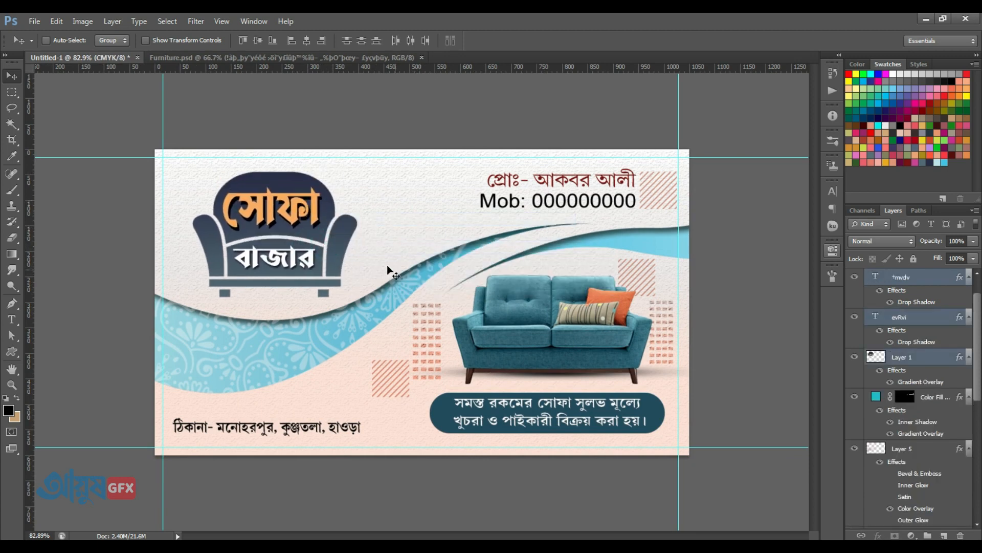
key(ctrl+t)
drag(357, 232, 369, 228)
double_click(353, 222)
- Nudge the whole logo to the left and slightly upward
key(Left)
key(Left)
key(Left)
key(Left)
key(Left)
key(Left)
key(Left)
key(Left)
key(Left)
key(Left)
key(Up)
key(Up)
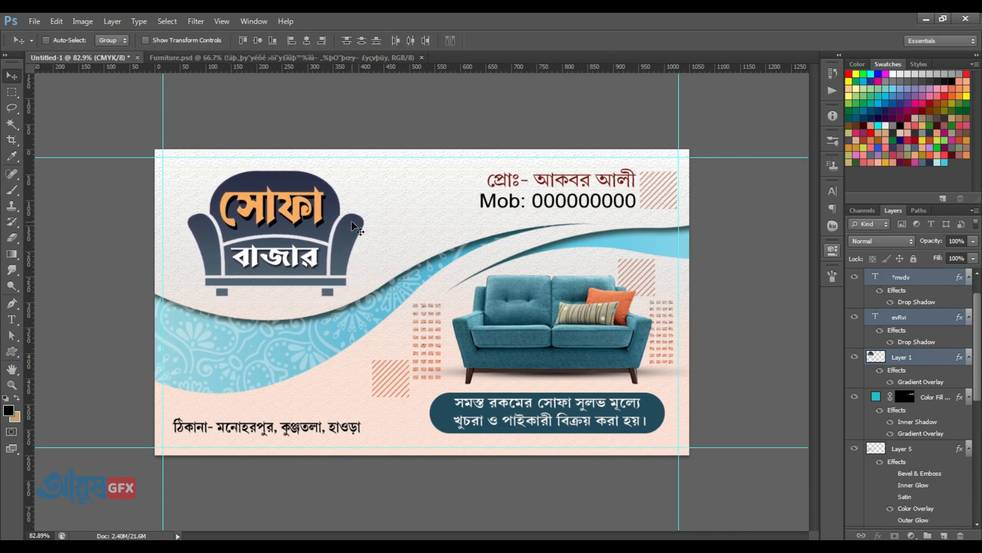
key(Left)
key(Left)
key(Up)
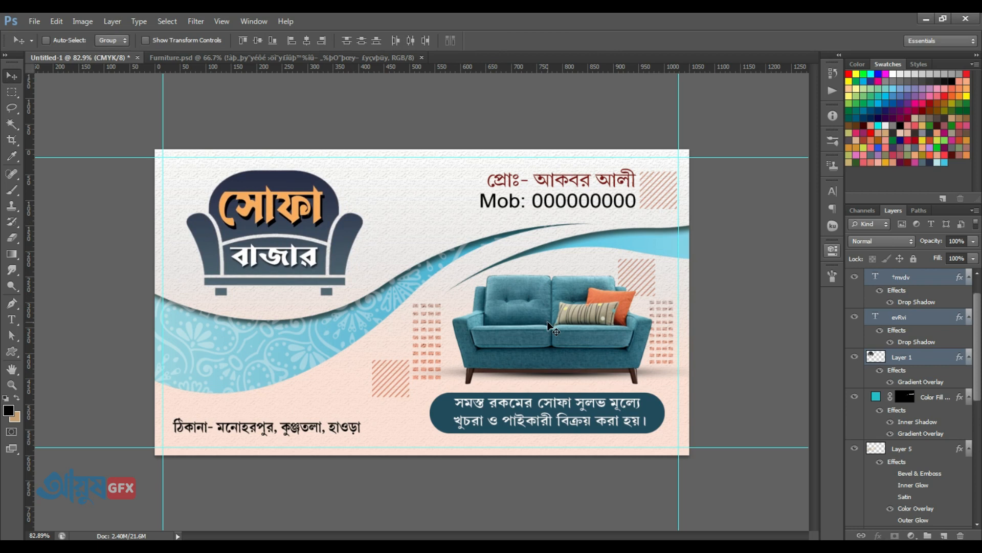
- Extend the upper edge of the rounded sales banner slightly upward
right_click(655, 410)
click(681, 416)
key(ctrl+t)
drag(549, 393, 548, 390)
key(Return)
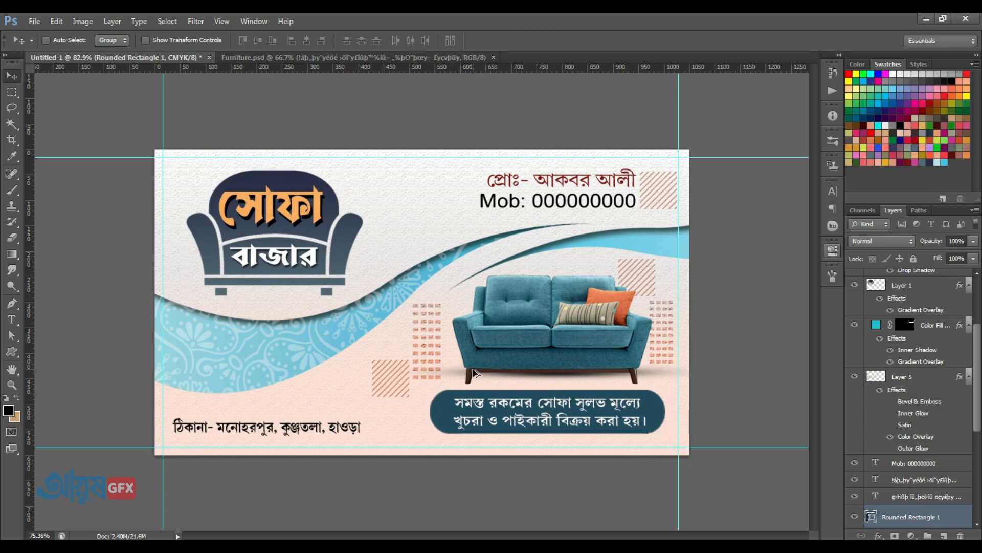
key(ctrl+minus)
scroll(502, 372, up, 4)
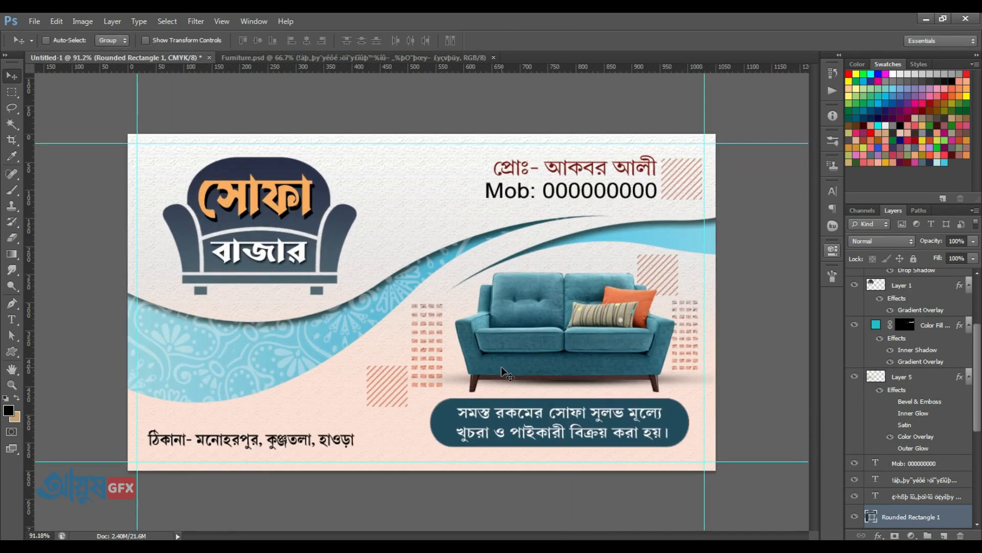
scroll(517, 399, down, 2)
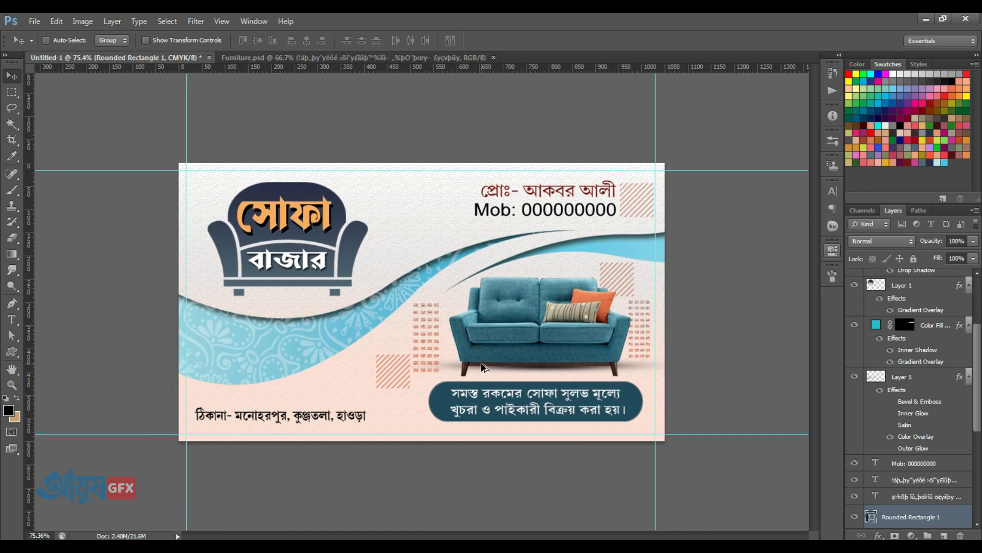
scroll(482, 366, down, 9)
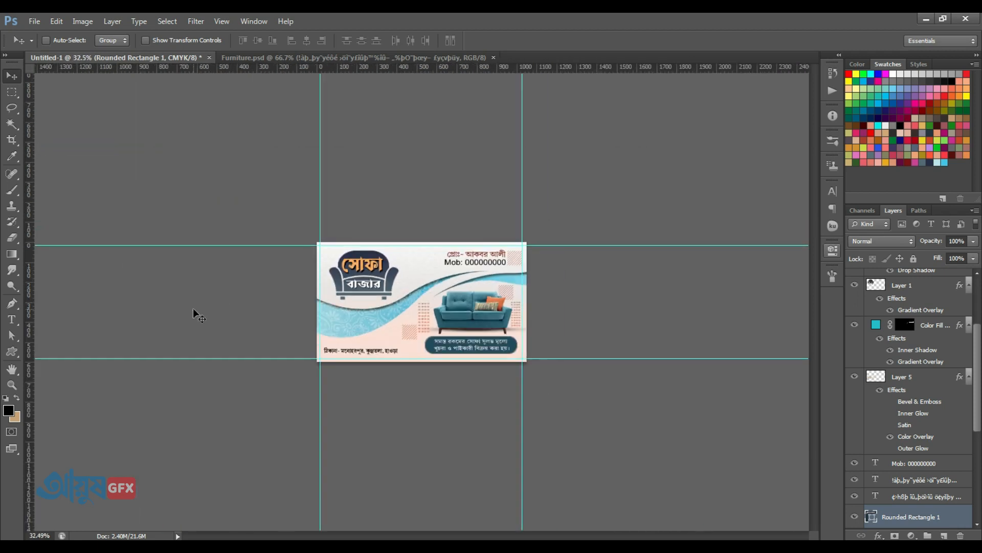
scroll(473, 332, up, 10)
scroll(474, 332, up, 4)
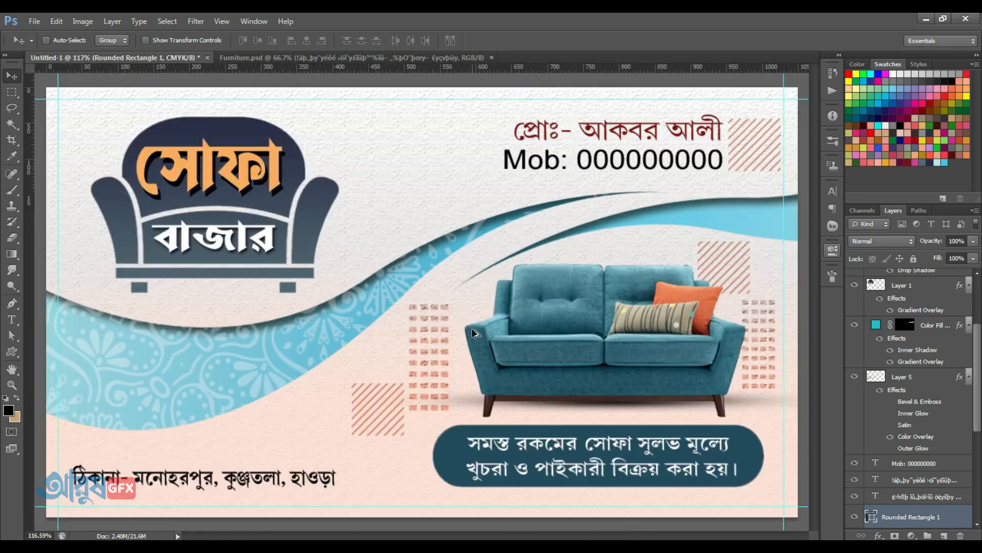
- Choose the solid right-pointing chevron as the shape for the Custom Shape tool
scroll(474, 333, up, 3)
click(12, 351)
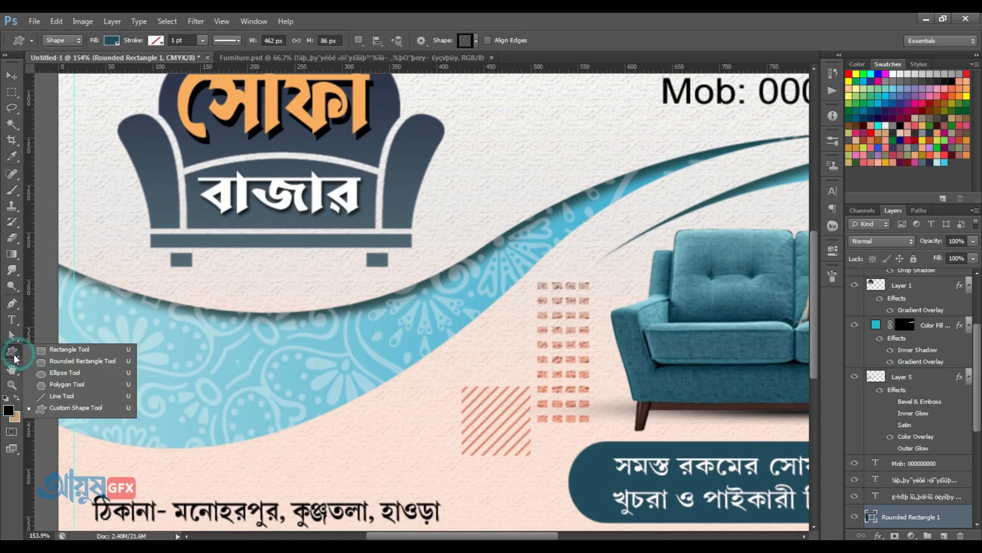
click(76, 407)
click(471, 37)
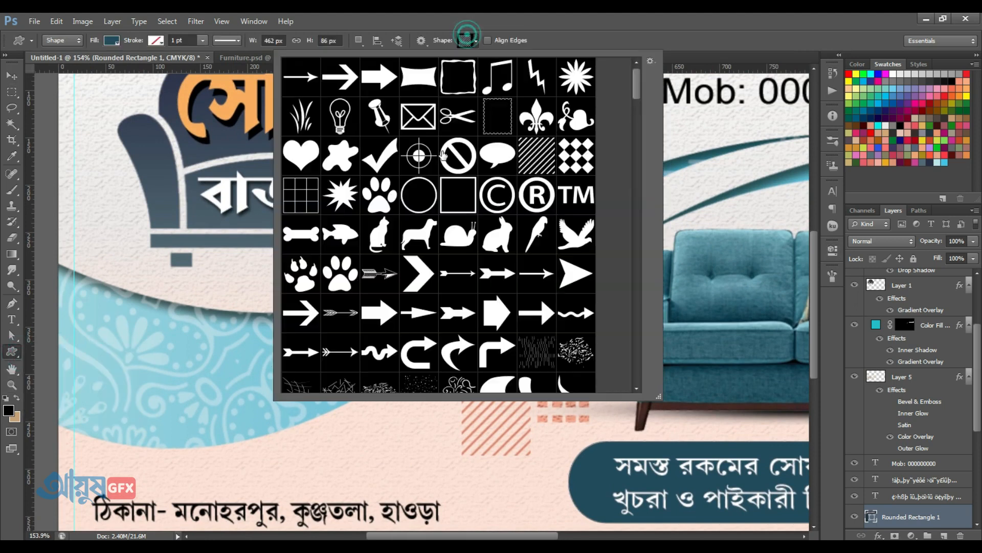
scroll(451, 287, down, 3)
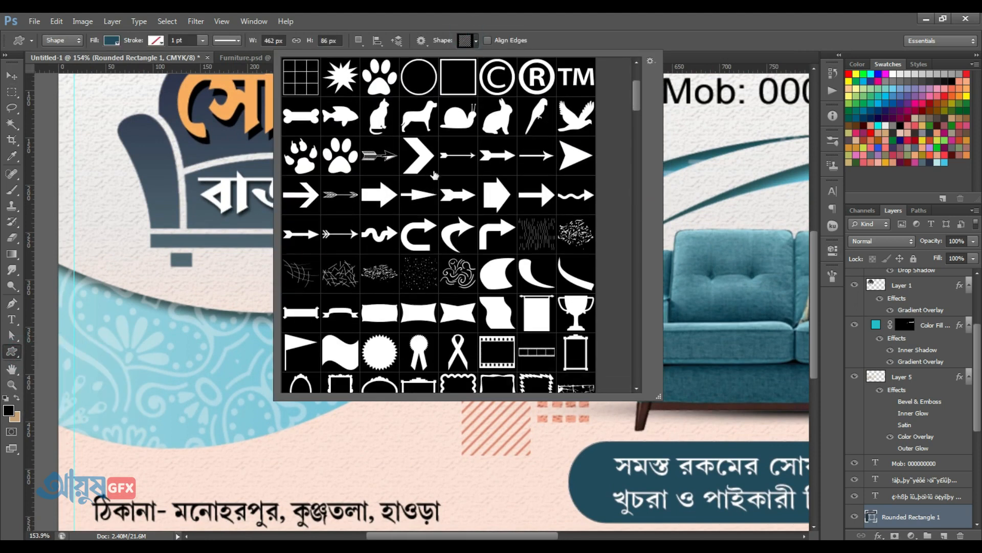
double_click(419, 159)
drag(399, 409, 423, 435)
click(911, 536)
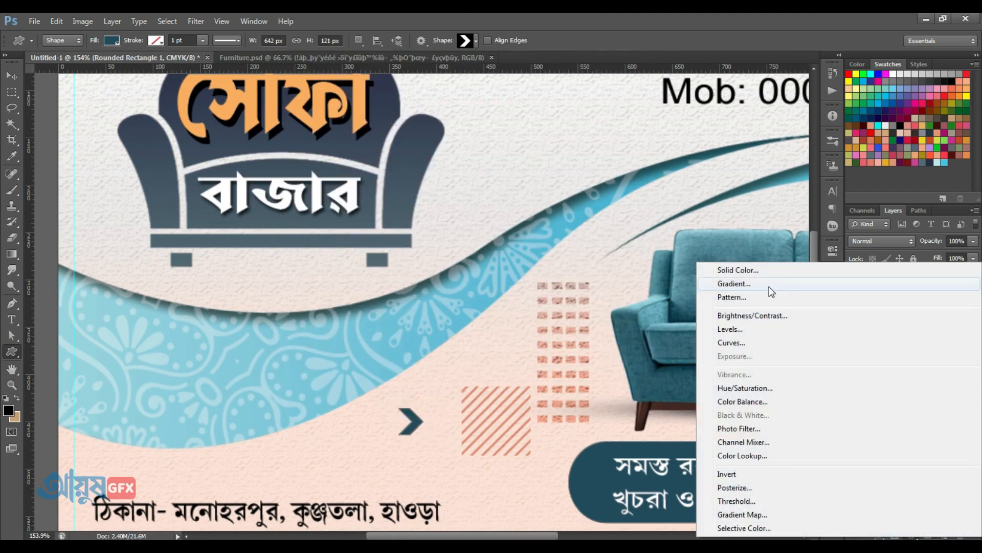
click(754, 269)
click(965, 401)
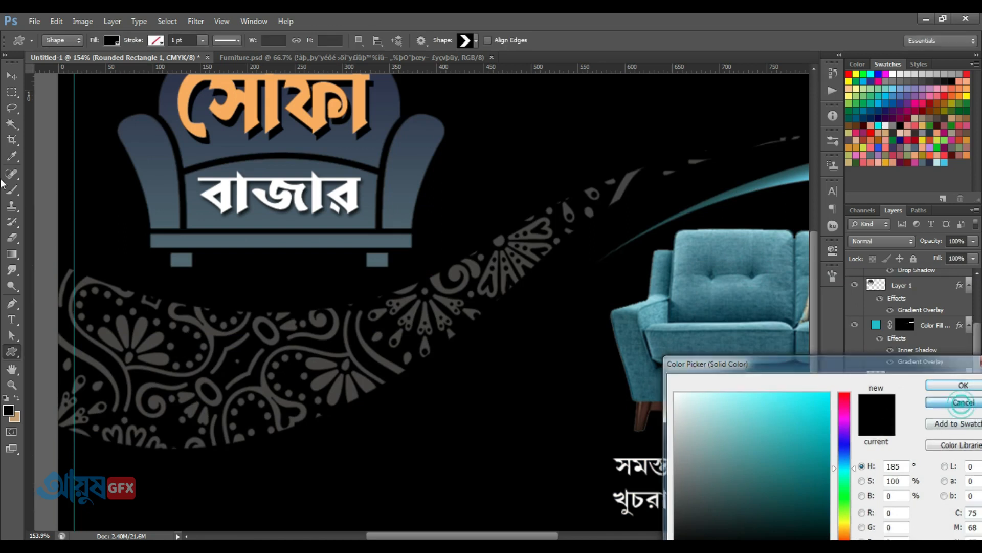
key(v)
mouse_move(405, 416)
mouse_down()
mouse_move(419, 415)
mouse_move(415, 407)
mouse_up()
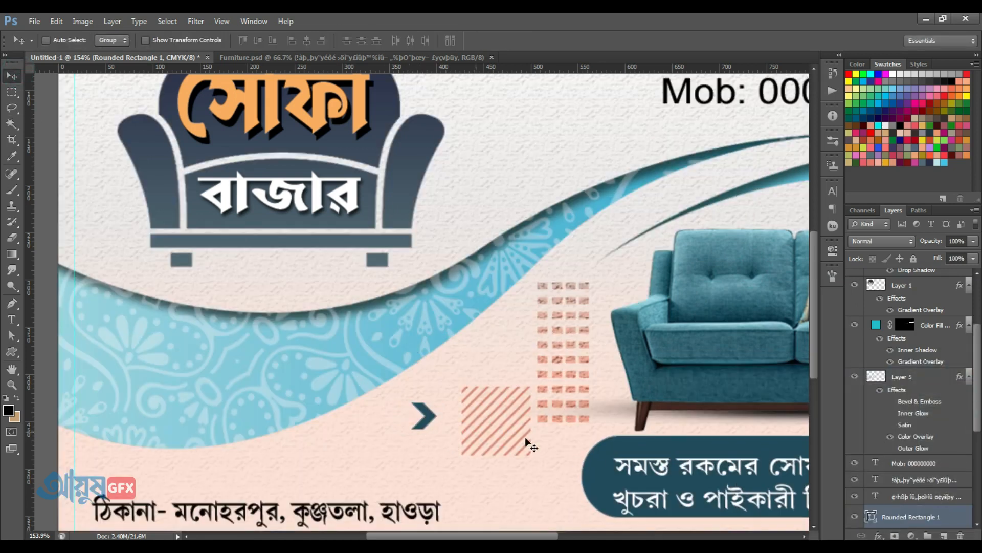
key(ctrl+alt+z)
key(ctrl+alt+z)
- Draw a chevron about 18 by 20 px left of the lower striped square, on its own layer beneath the rounded banner
scroll(904, 495, down, 1)
click(925, 490)
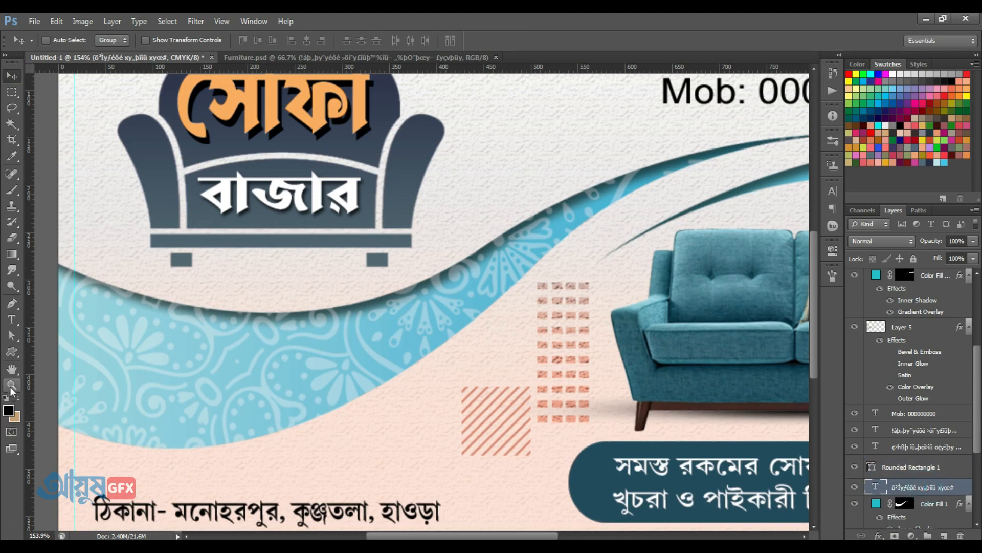
click(11, 352)
drag(396, 406, 421, 424)
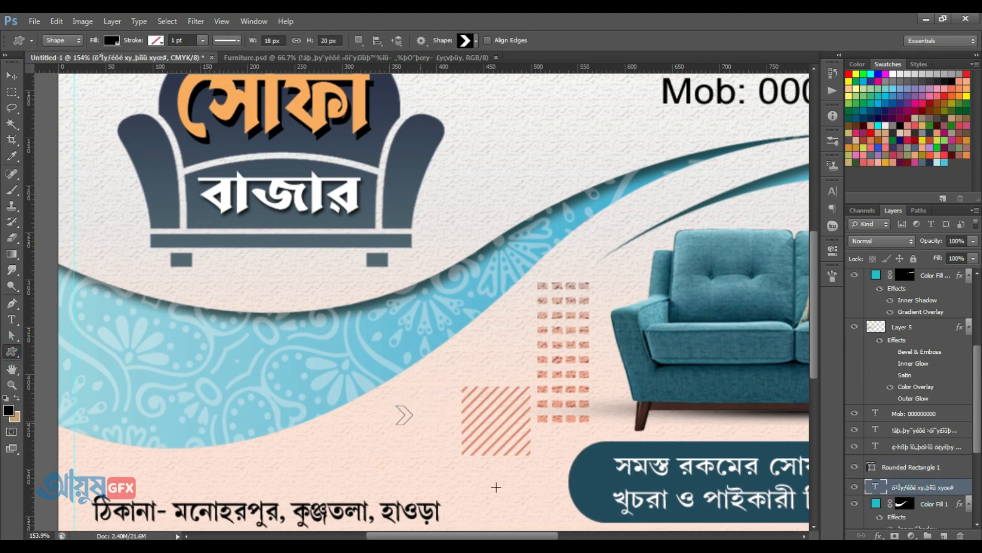
key(v)
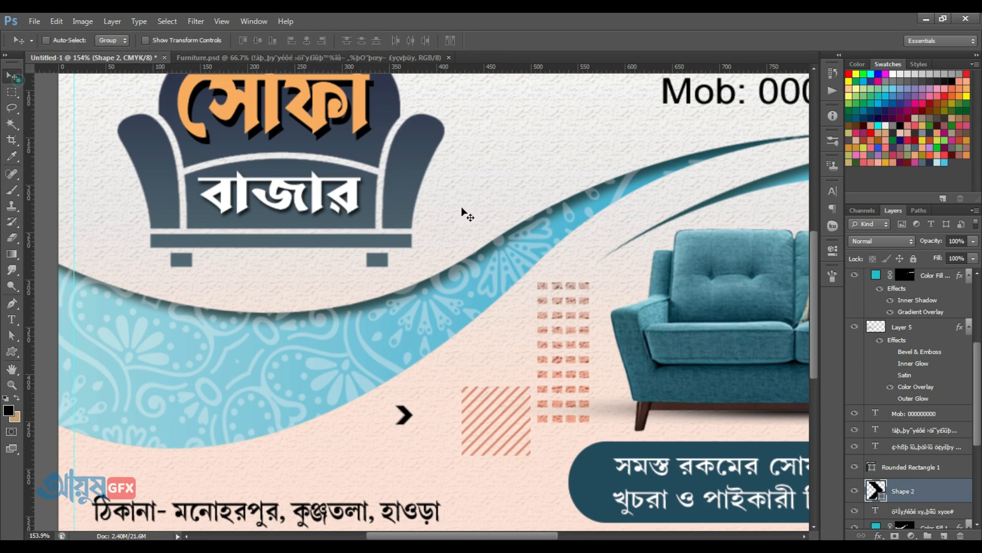
- Recolor the chevron with the orange sampled from the logo's upper text line
double_click(880, 498)
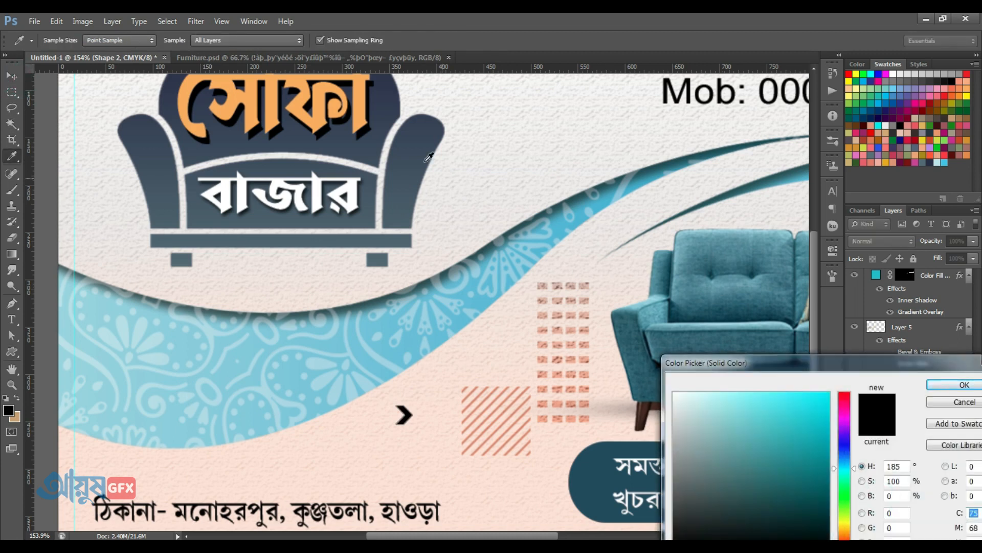
click(375, 123)
click(942, 384)
- Duplicate the chevron into a row of three beneath the left dot grid and merge them into one layer
drag(400, 423, 550, 431)
shift+click(911, 490)
key(ctrl+e)
key(ctrl+0)
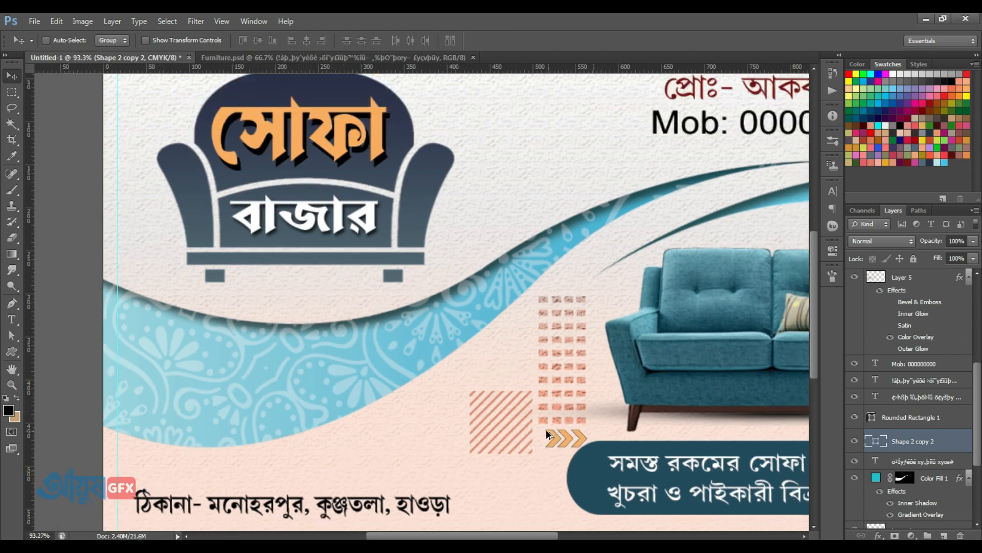
- Place copies of the triple chevron beside the sofa's upper right corner and in front of the phone number
drag(484, 442, 663, 296)
drag(622, 258, 477, 189)
key(Tab)
mouse_move(692, 247)
mouse_down()
mouse_move(733, 231)
mouse_move(775, 280)
mouse_up()
- Set the blending mode of the triple chevron near the sofa's upper right corner to Multiply
key(Tab)
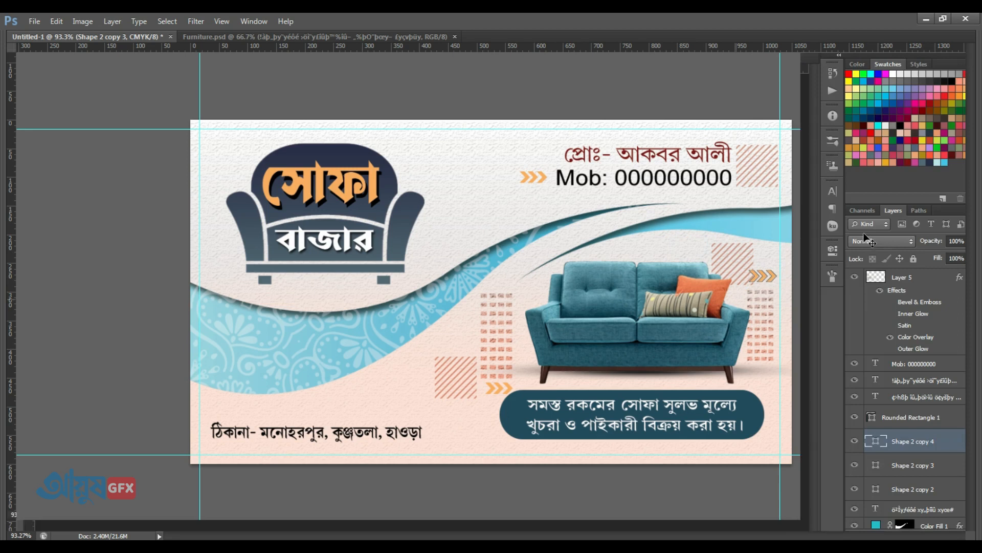
click(869, 240)
click(872, 296)
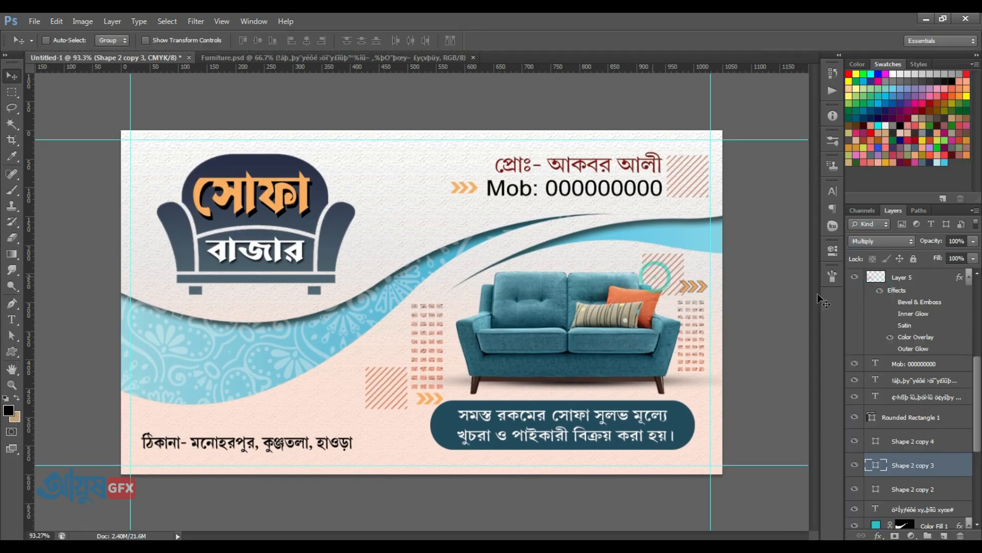
- Hide the interface panels and the guides to preview the business card without distractions
key(Tab)
scroll(518, 347, down, 4)
scroll(518, 348, down, 2)
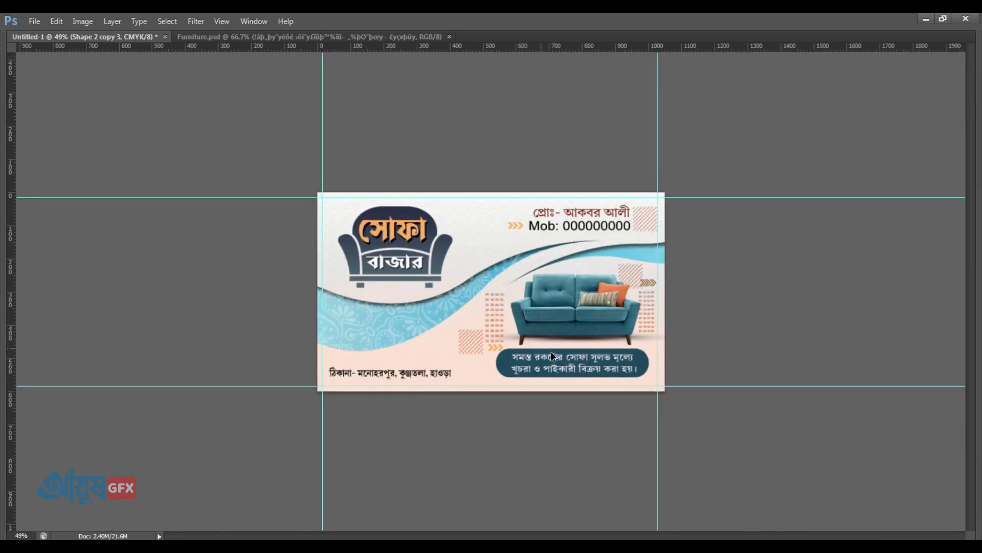
key(ctrl+r)
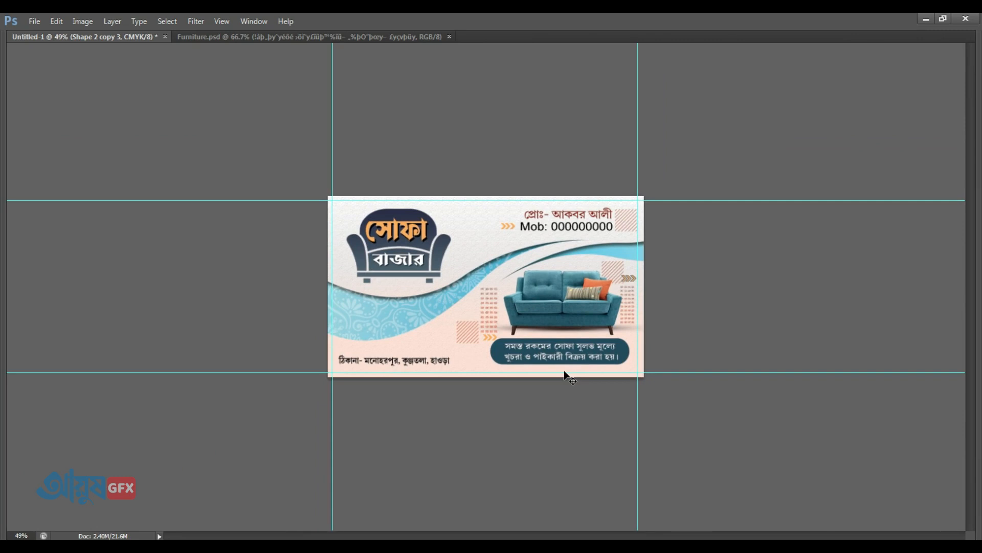
key(ctrl+r)
key(ctrl+semicolon)
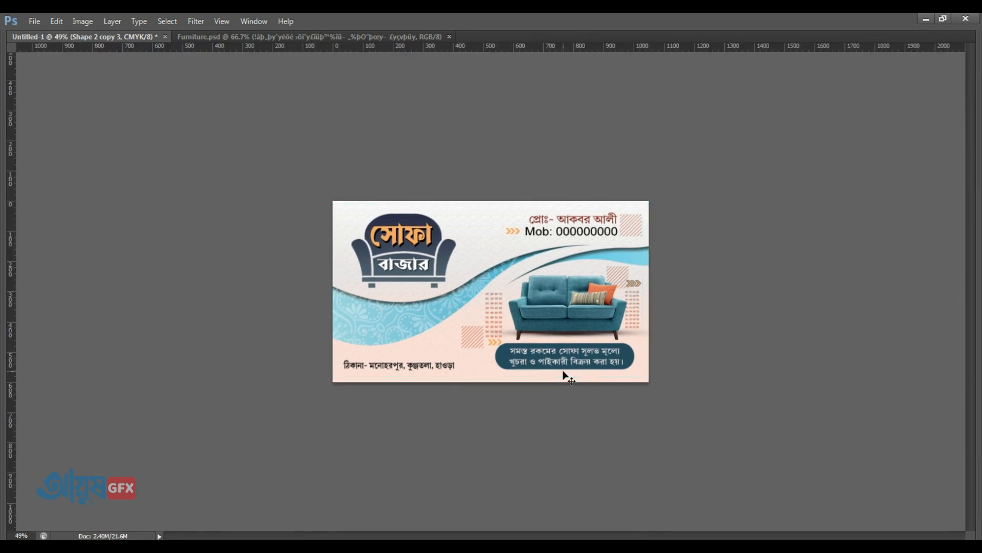
- Examine the card as a whole and in close-up, covering the logo, waves, contact details, sofa, patterns and sales banner
scroll(554, 373, down, 2)
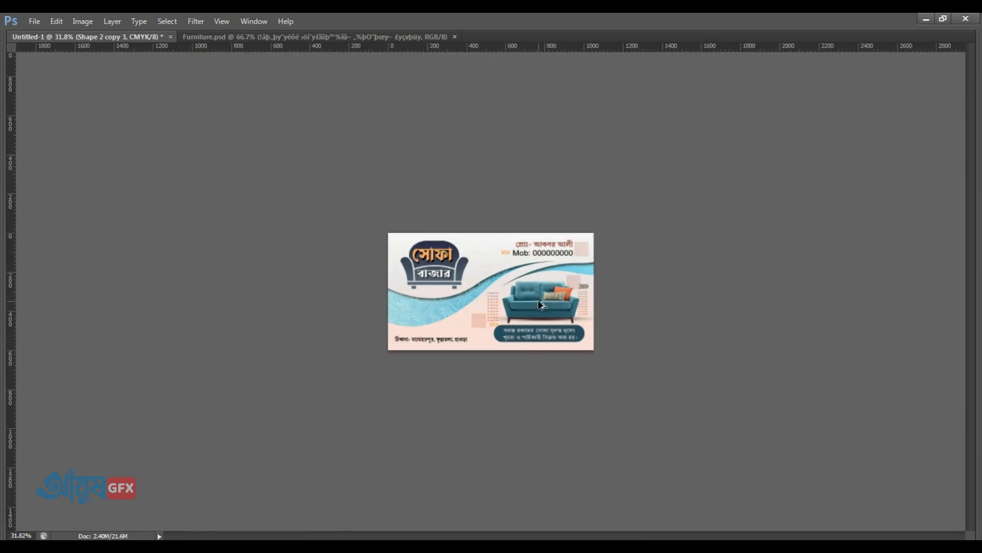
scroll(539, 301, up, 1)
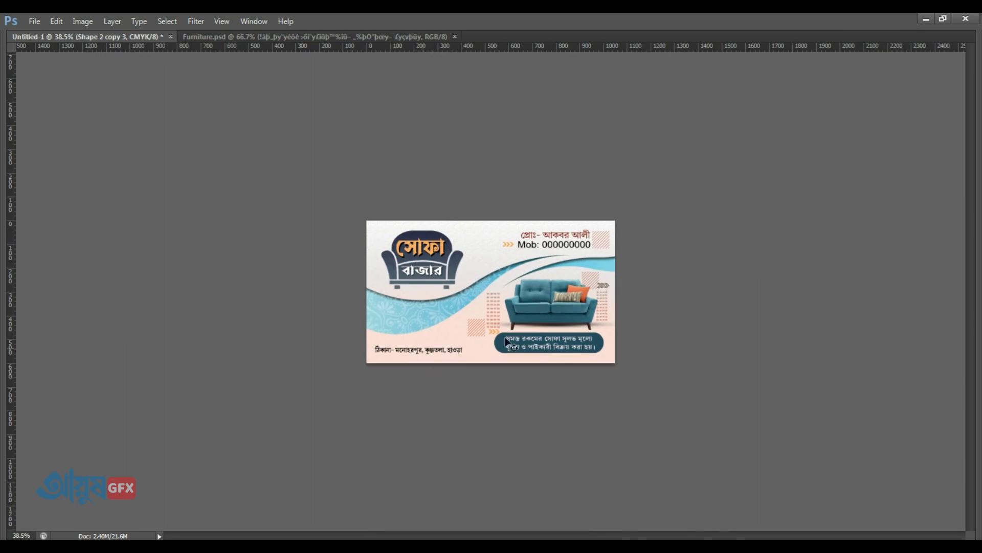
scroll(548, 327, down, 2)
scroll(532, 328, up, 2)
scroll(527, 317, down, 2)
scroll(526, 313, up, 3)
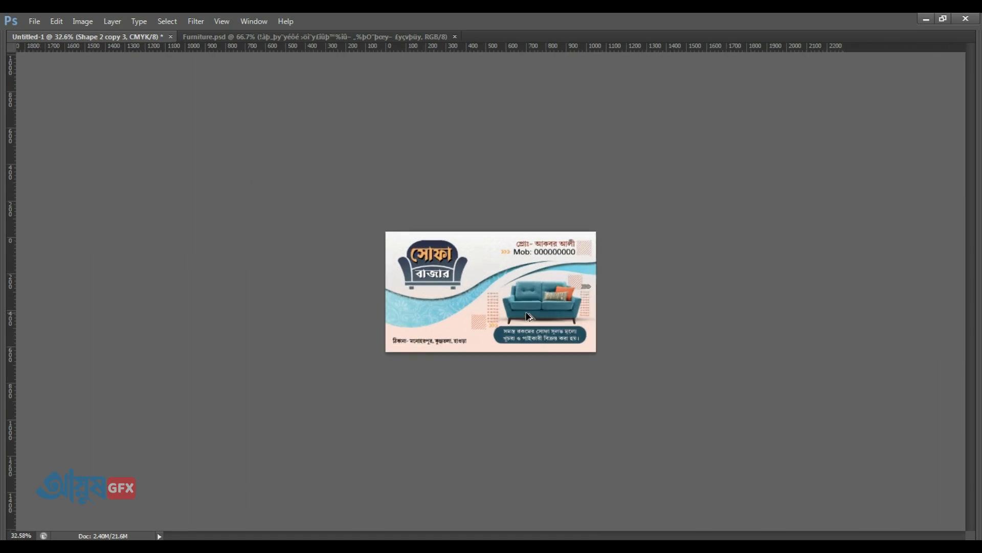
scroll(526, 313, up, 4)
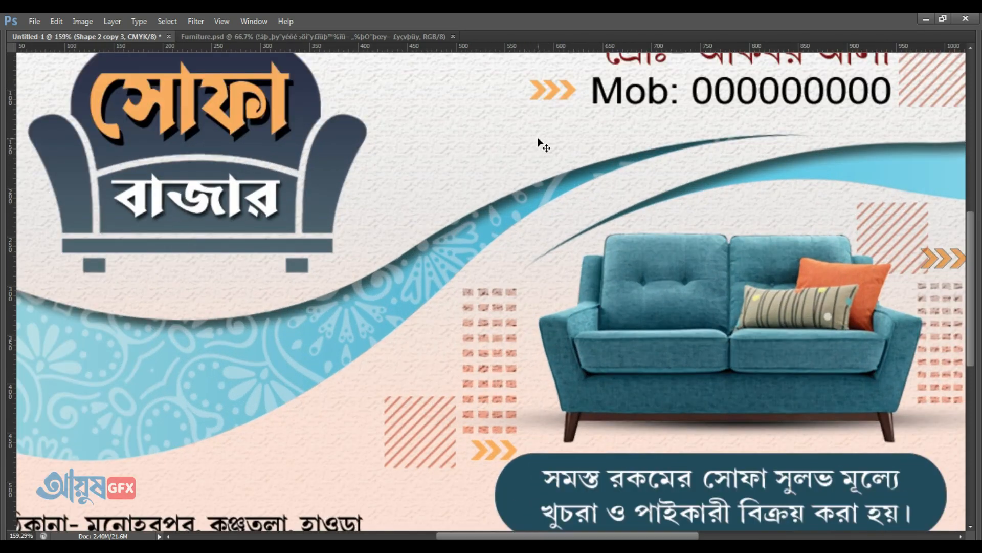
drag(556, 287, 565, 205)
drag(571, 363, 629, 25)
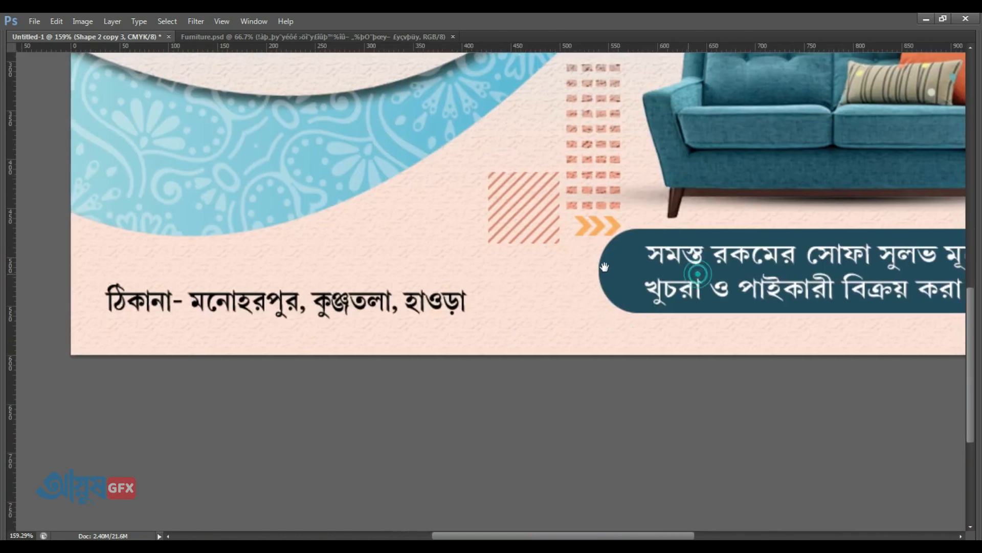
drag(681, 271, 604, 266)
drag(780, 256, 653, 349)
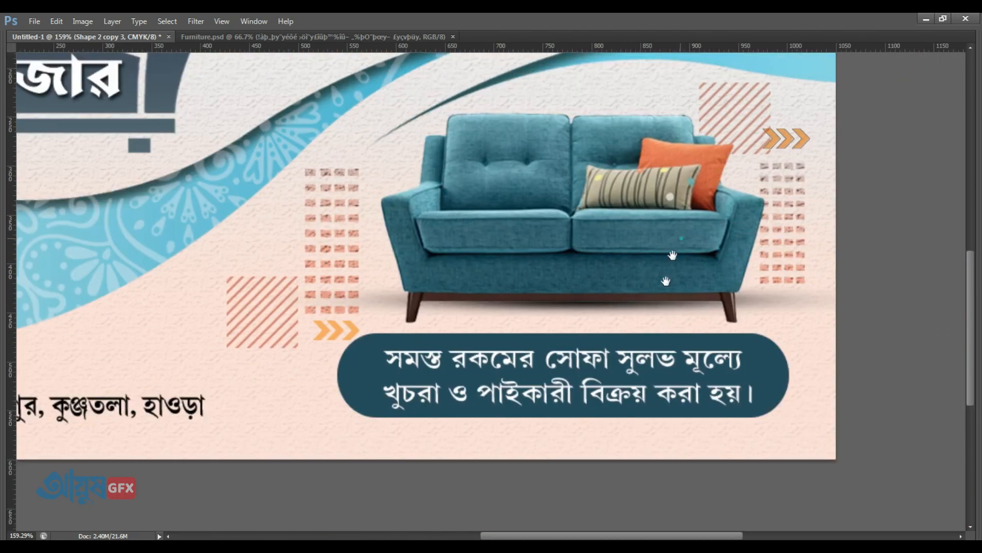
drag(681, 238, 650, 347)
drag(523, 227, 603, 343)
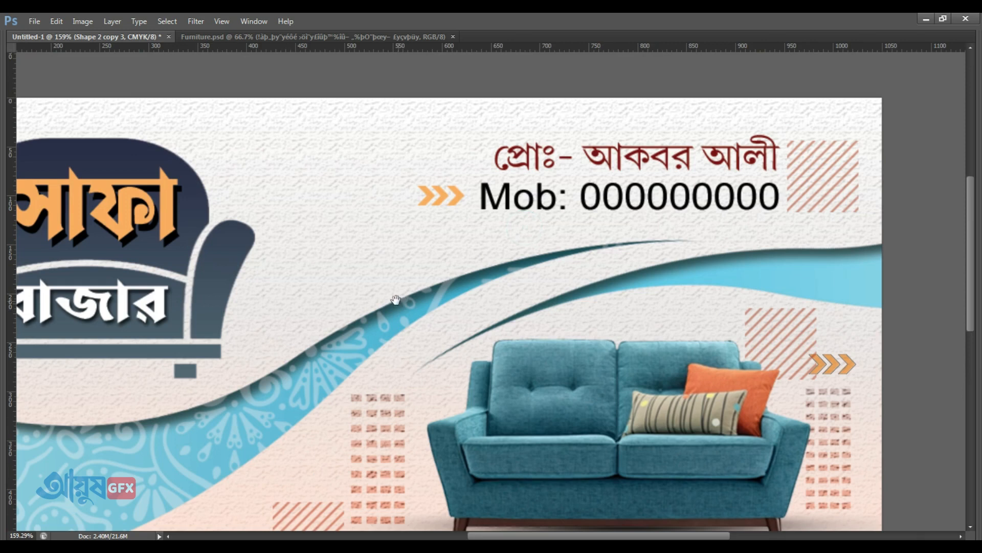
drag(396, 299, 616, 300)
drag(521, 412, 526, 261)
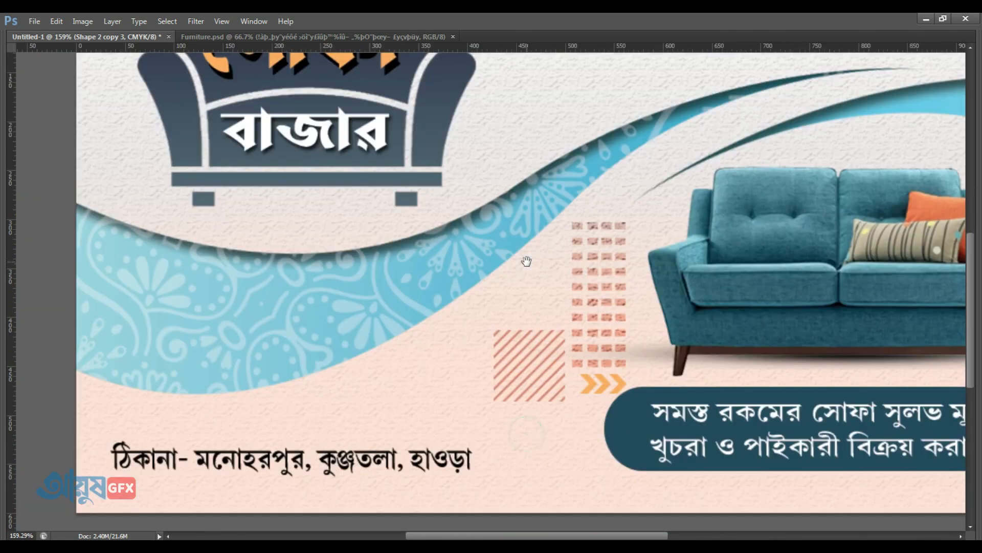
drag(469, 354, 435, 274)
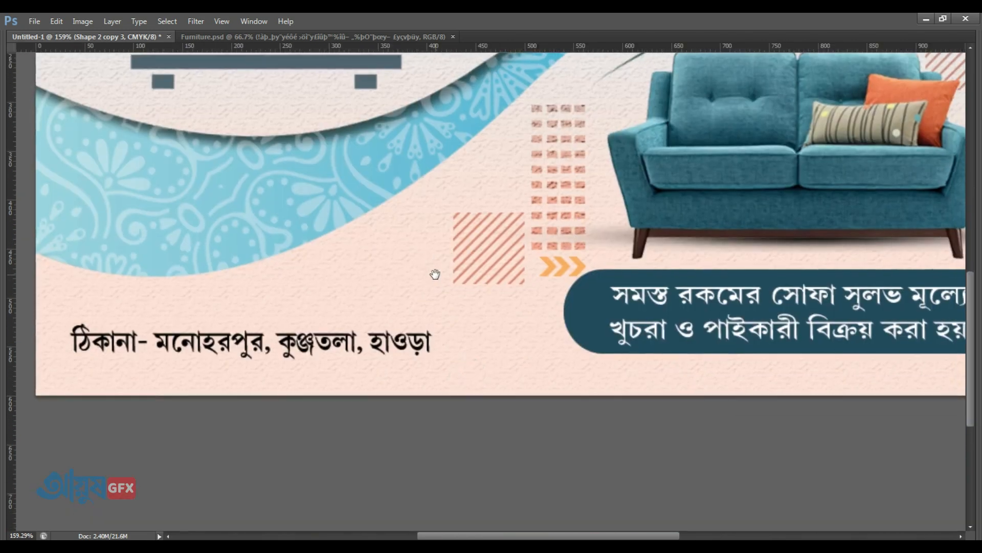
drag(618, 237, 428, 342)
drag(598, 318, 567, 323)
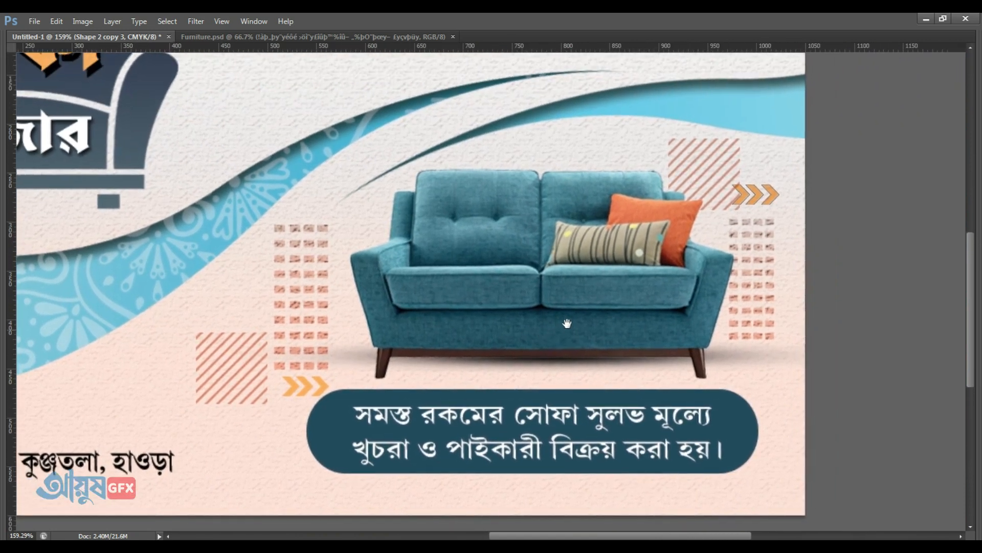
drag(382, 328, 676, 283)
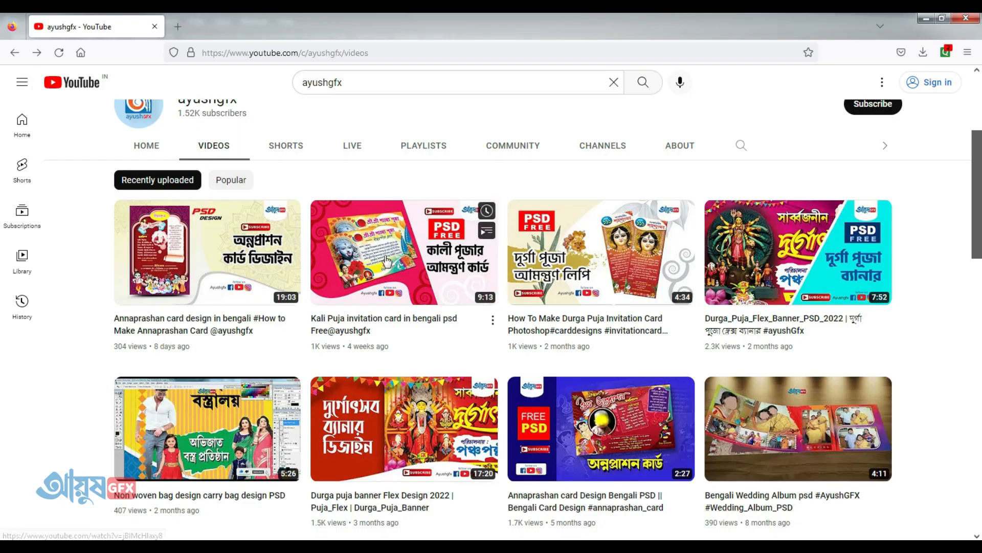
- Switch to the browser and look through the uploaded videos on the ayushgfx YouTube channel
scroll(553, 351, up, 4)
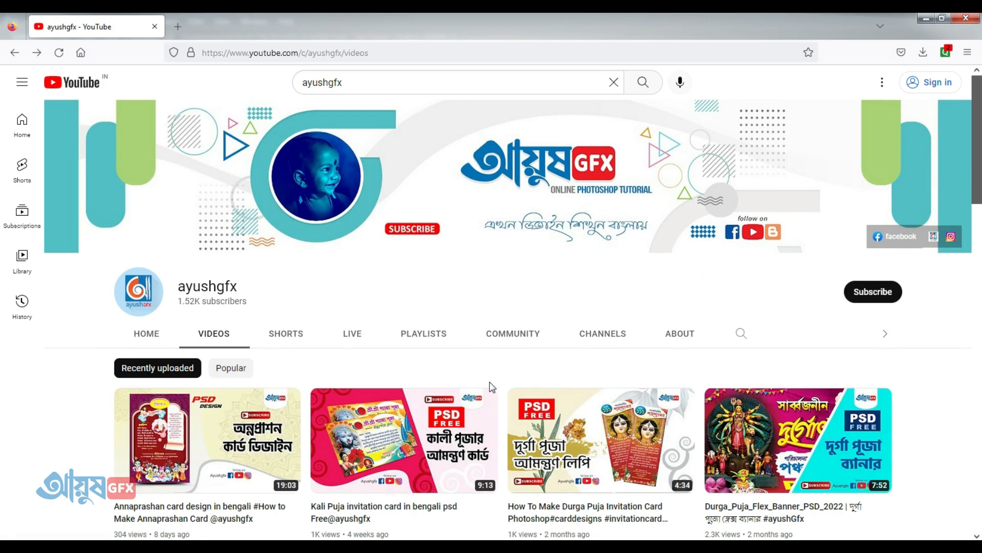
scroll(494, 388, down, 2)
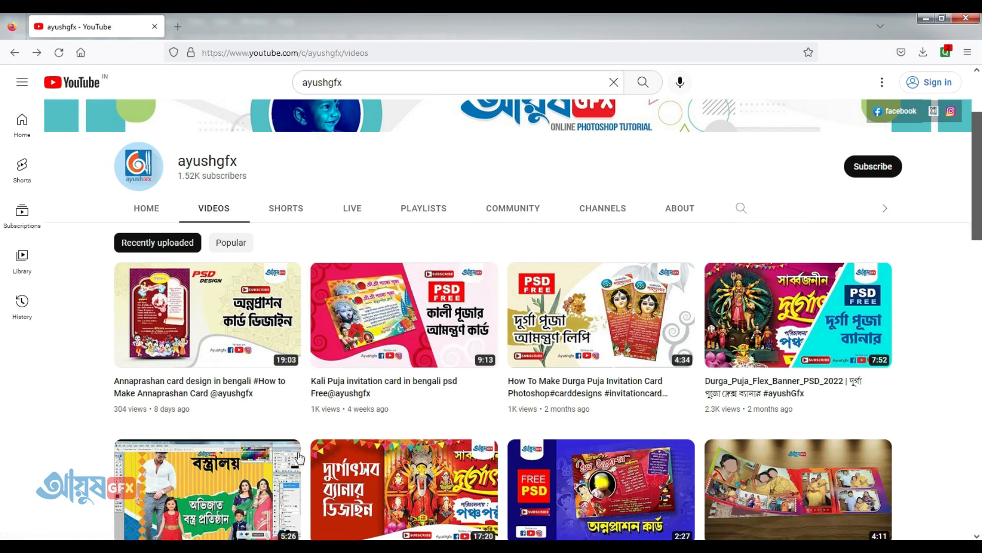
scroll(489, 352, down, 4)
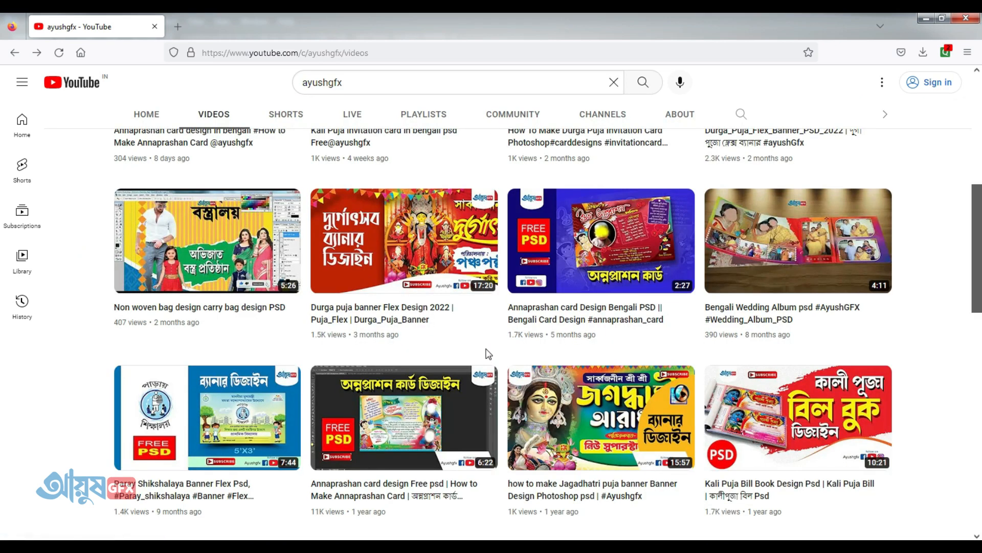
scroll(485, 357, up, 3)
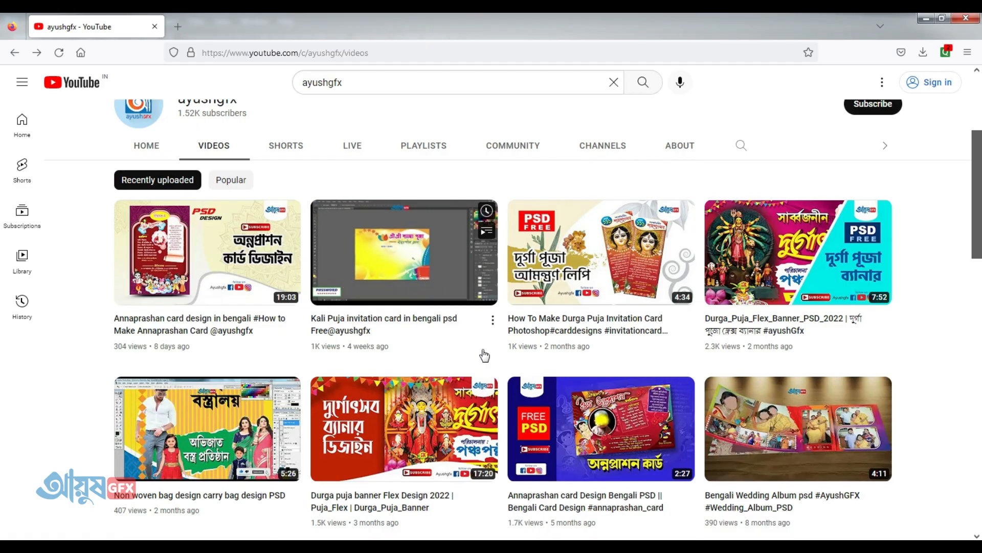
scroll(485, 355, down, 4)
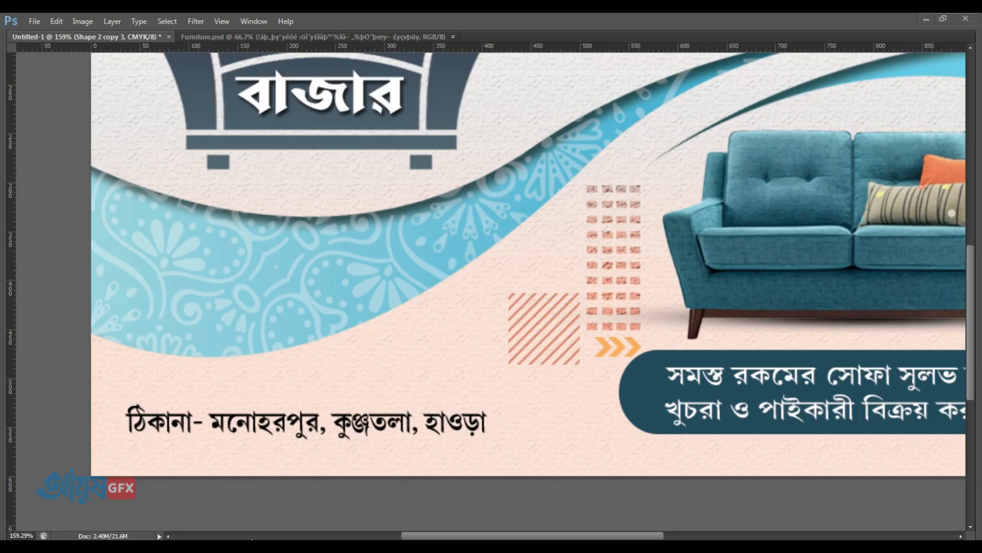
- Switch back to Photoshop and review the full business card layout and its lower half in close-up
drag(556, 234, 417, 446)
drag(695, 271, 543, 246)
scroll(640, 290, down, 1)
scroll(640, 289, down, 3)
scroll(639, 289, up, 5)
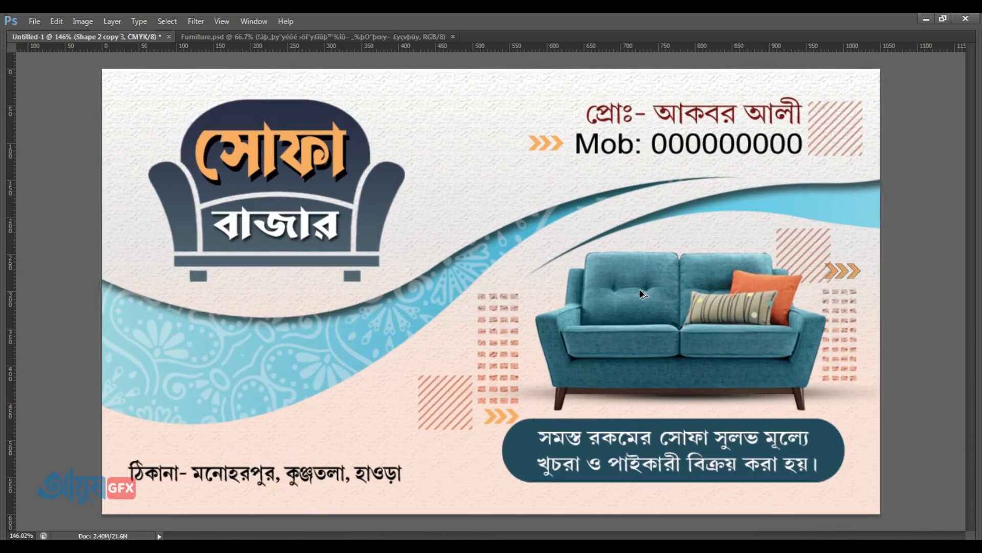
drag(571, 311, 607, 224)
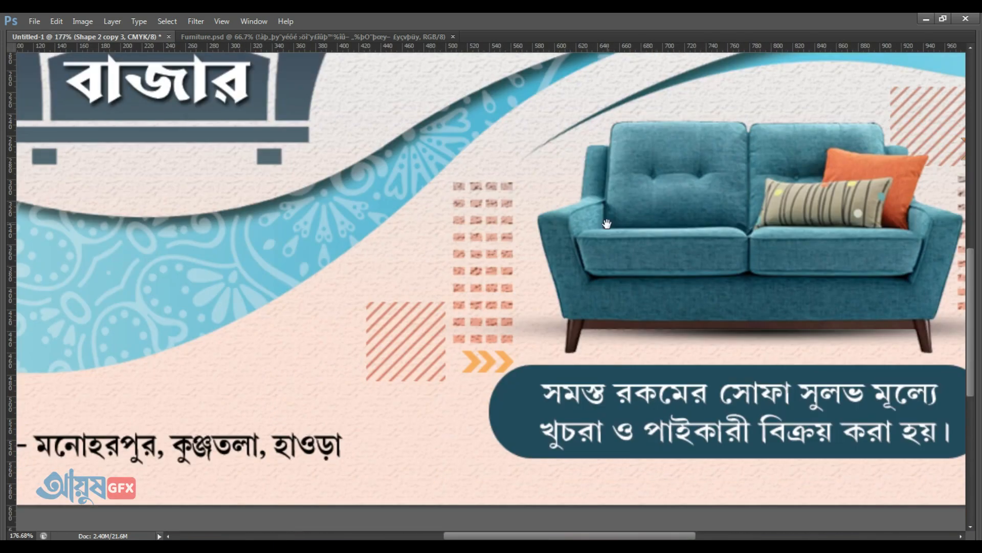